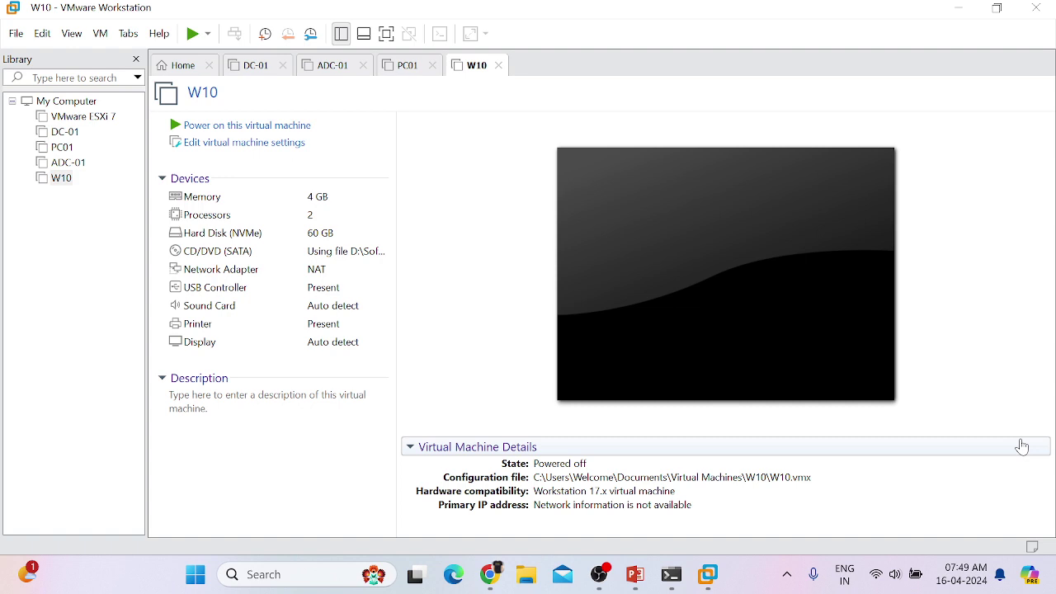
Step: Power on the W10 VM, dismiss the virtual printing warning, and return to the Home tab
click(226, 129)
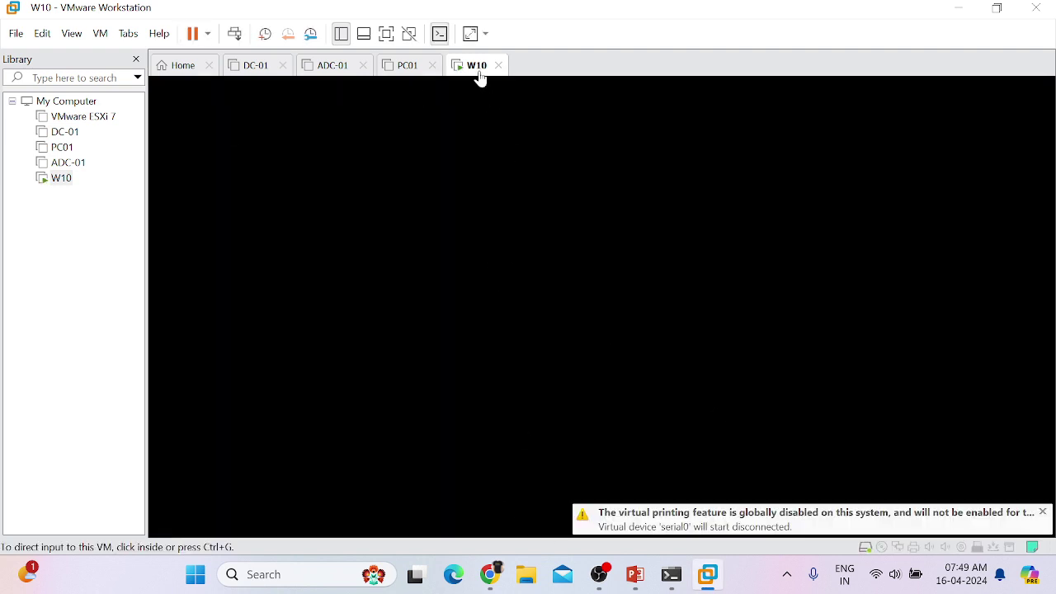
click(1043, 512)
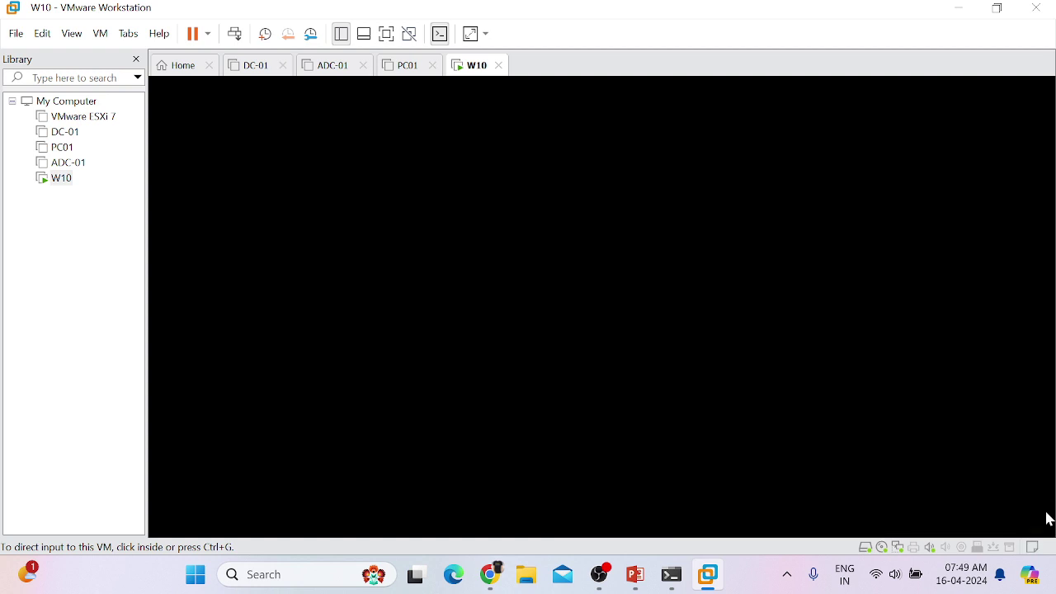
click(179, 74)
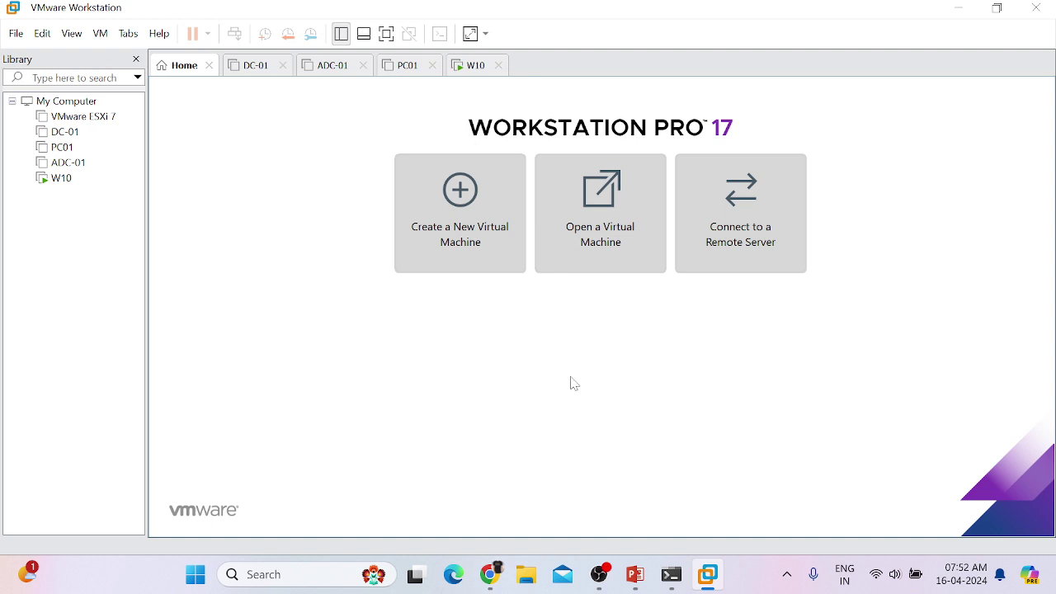
Step: Check the host's This PC properties (i7-8650U CPU, 16.0 GB RAM), then close Settings
key(super+d)
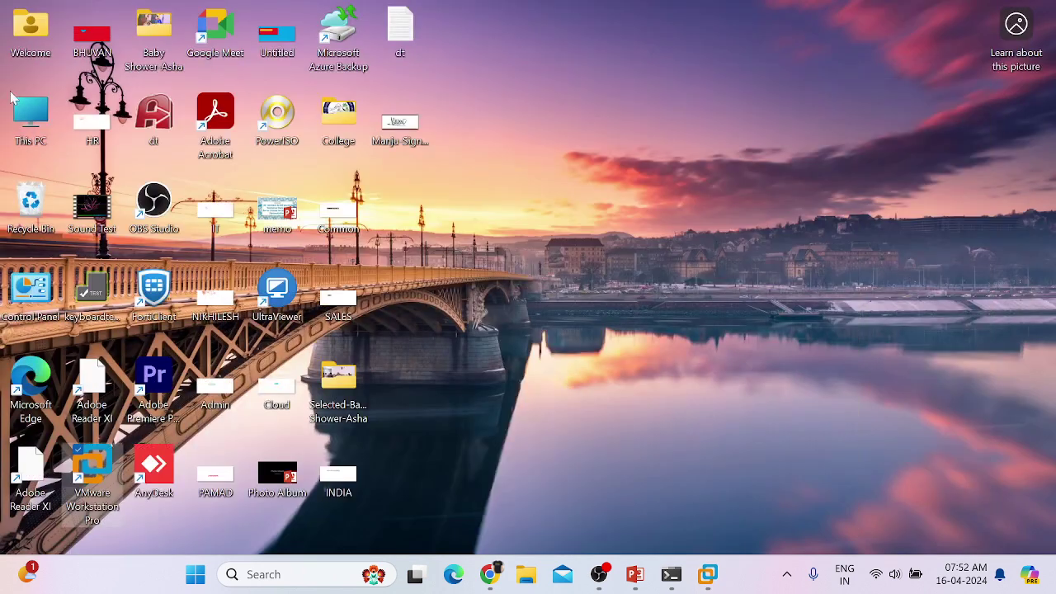
right_click(32, 105)
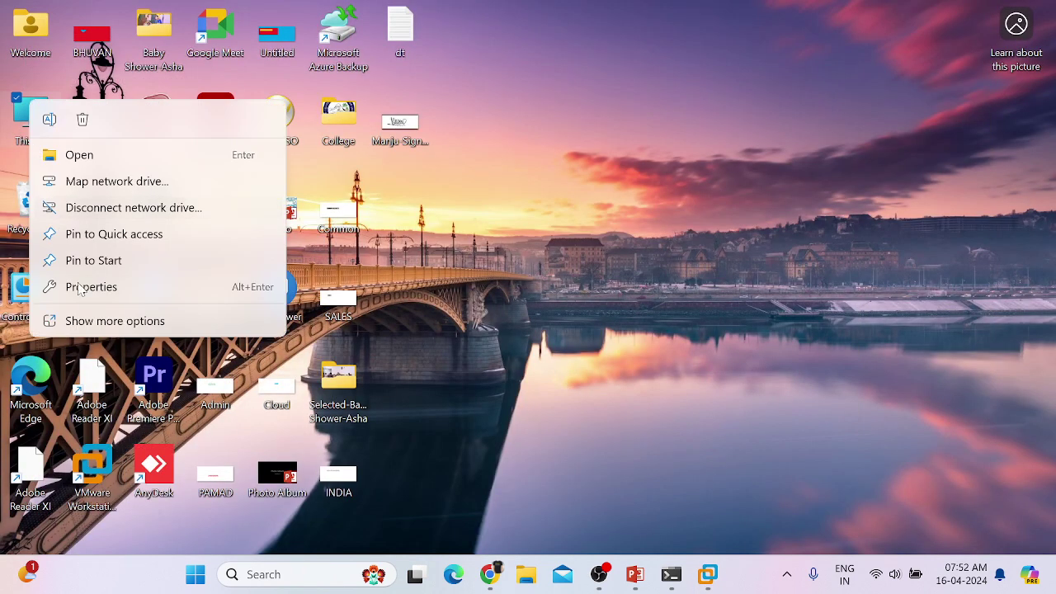
click(95, 306)
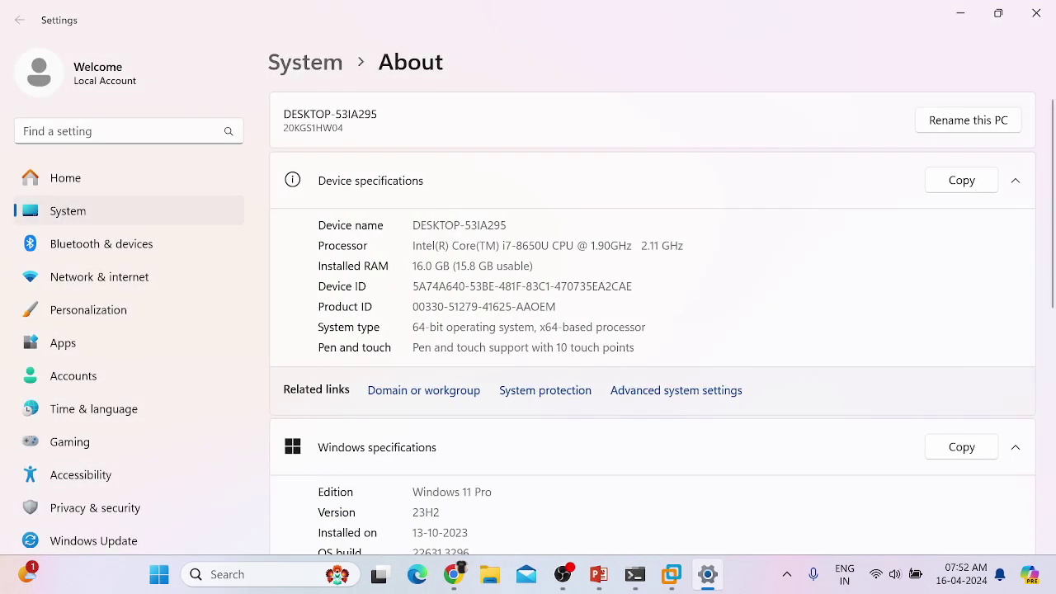
drag(411, 265, 548, 245)
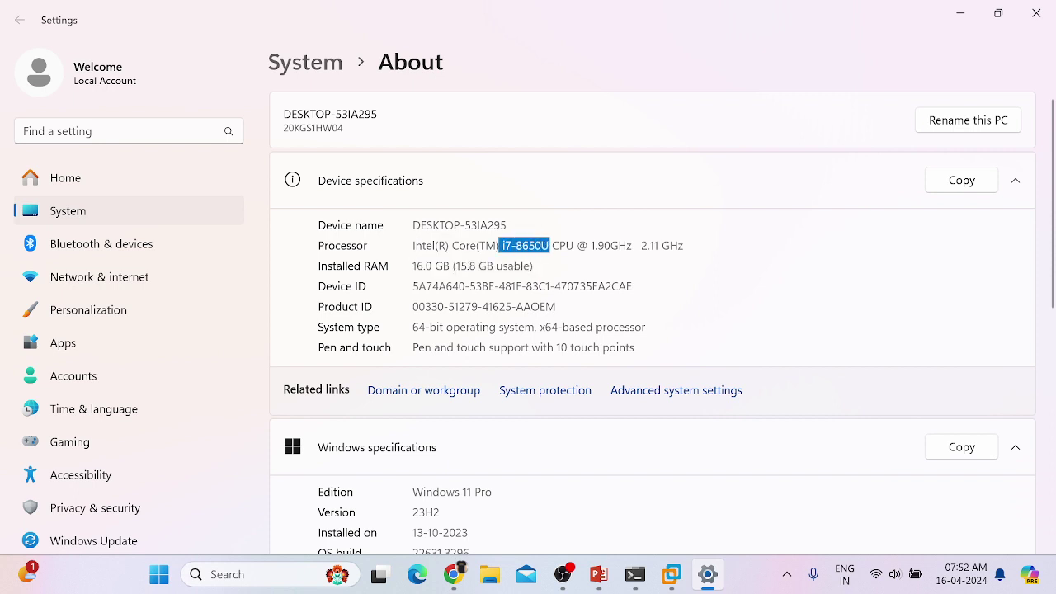
click(802, 297)
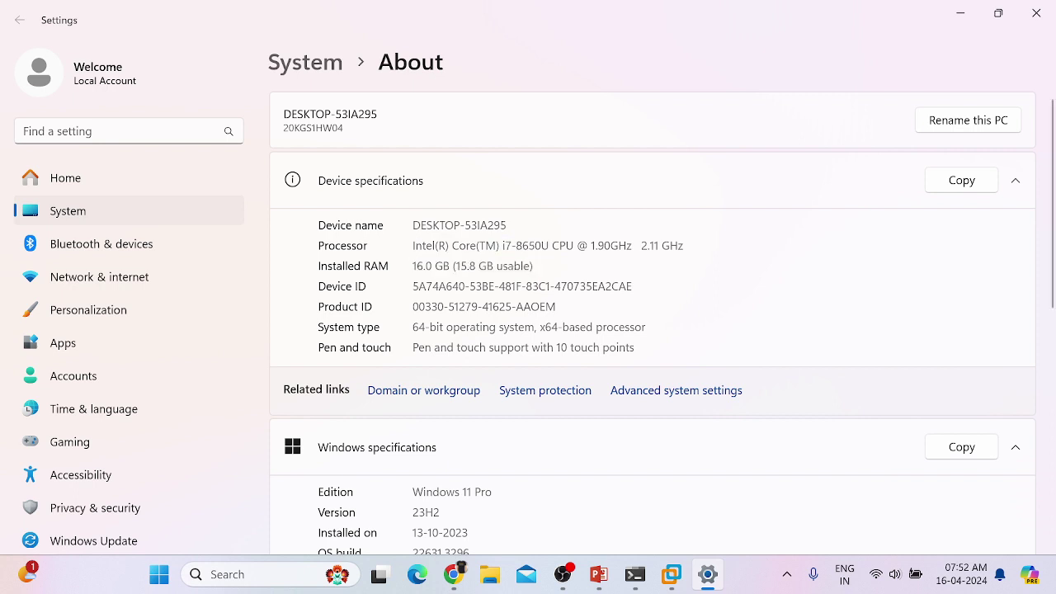
click(1035, 13)
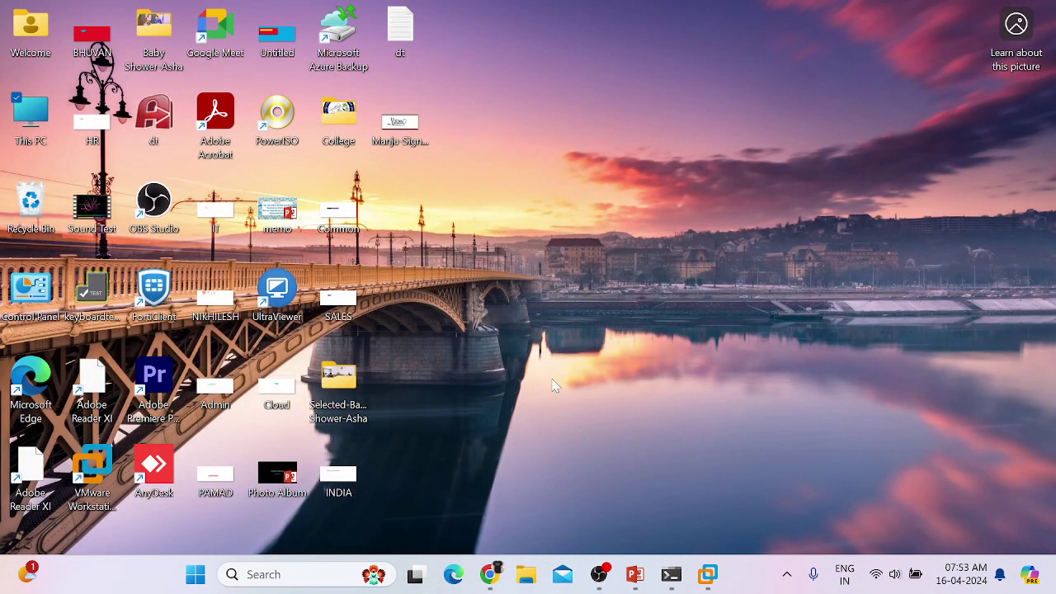
Step: Restore VMware Workstation and view powered-off DC-01's summary: 4 GB memory, 2 processors, 60 GB NVMe disk
mouse_move(708, 576)
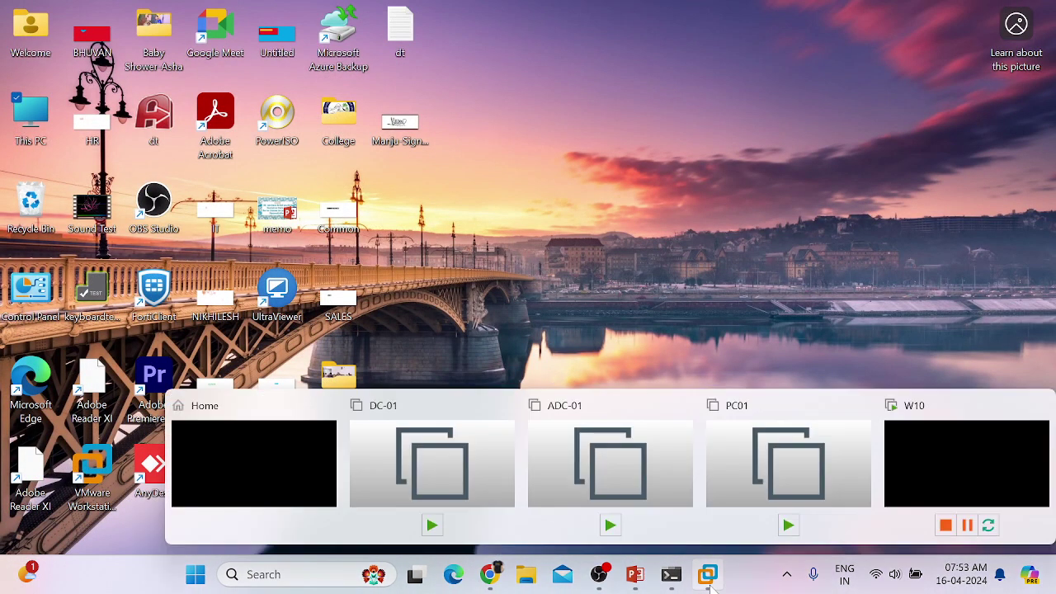
click(276, 465)
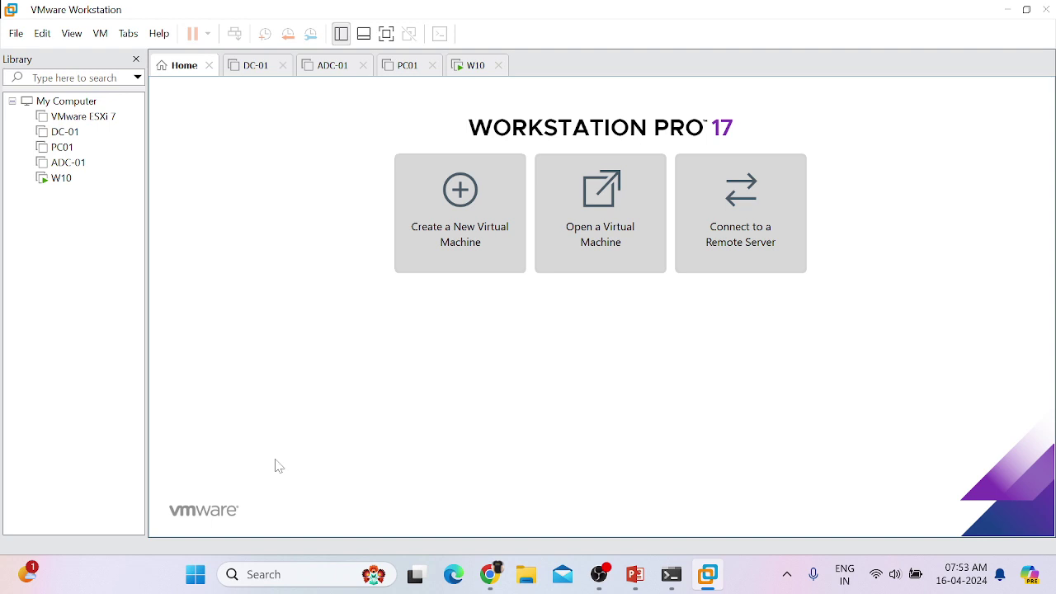
click(243, 73)
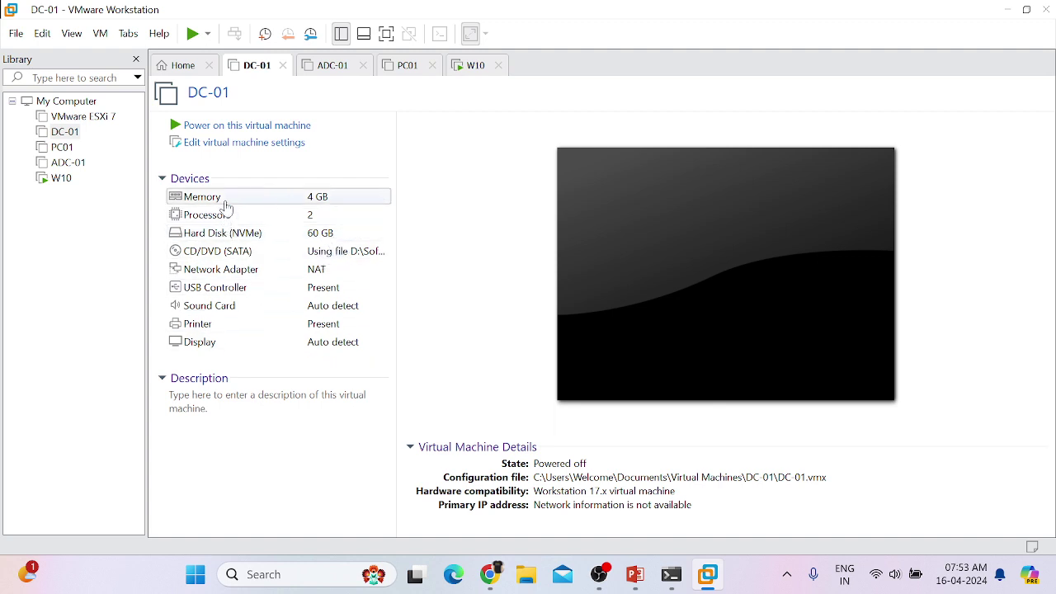
Step: Cycle through the ADC-01, PC01, W10 and DC-01 tabs, checking W10's region setup, ending on ADC-01
click(315, 68)
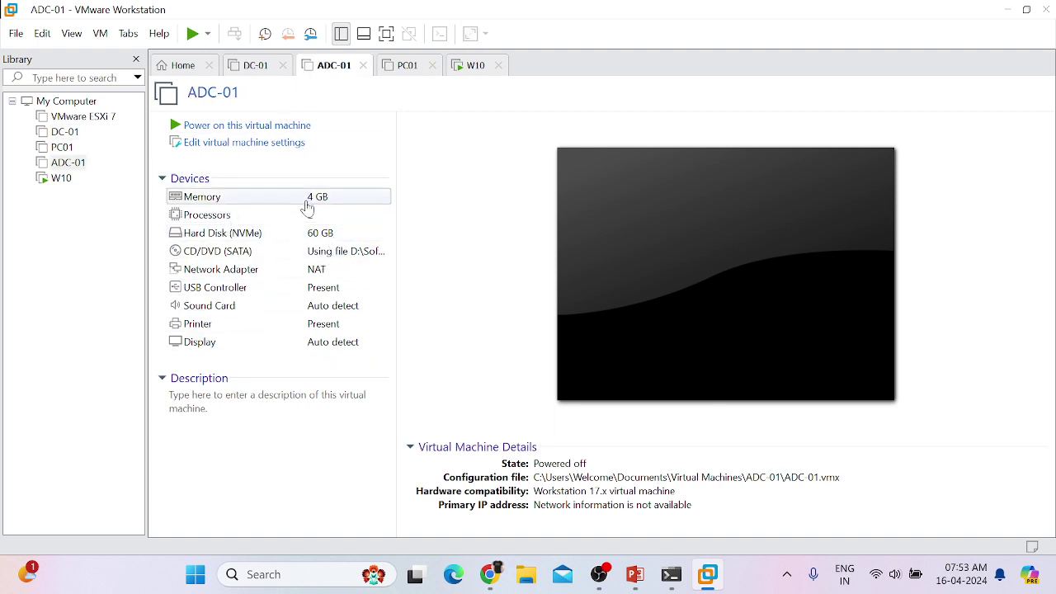
click(395, 71)
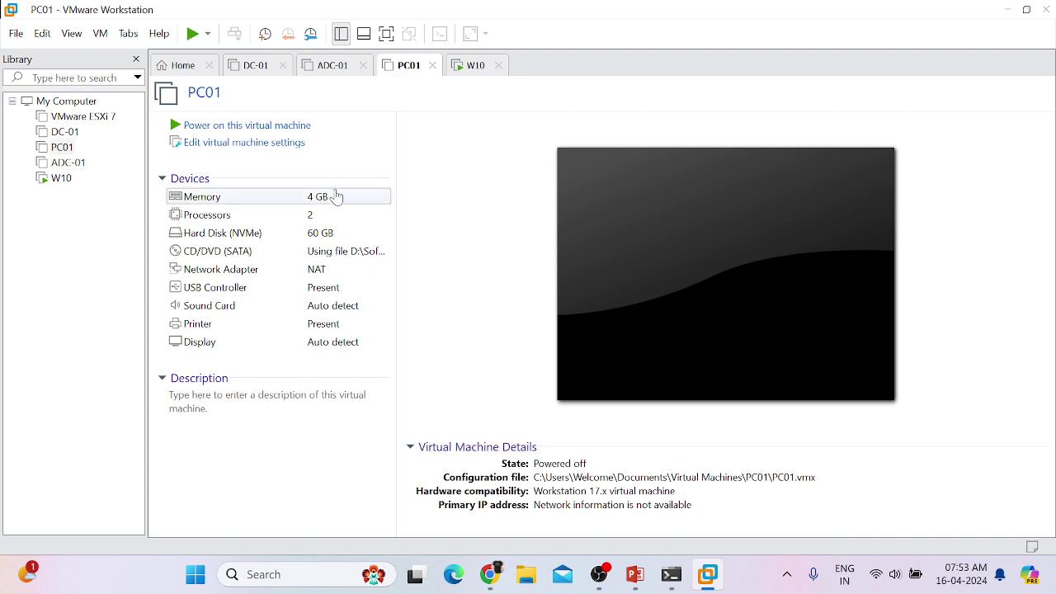
click(458, 69)
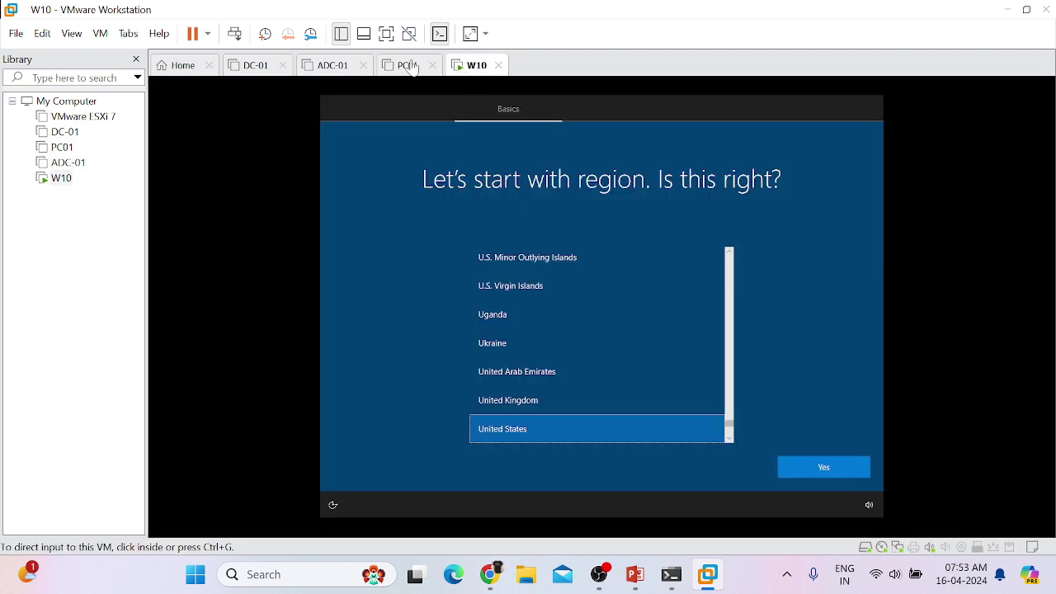
click(248, 76)
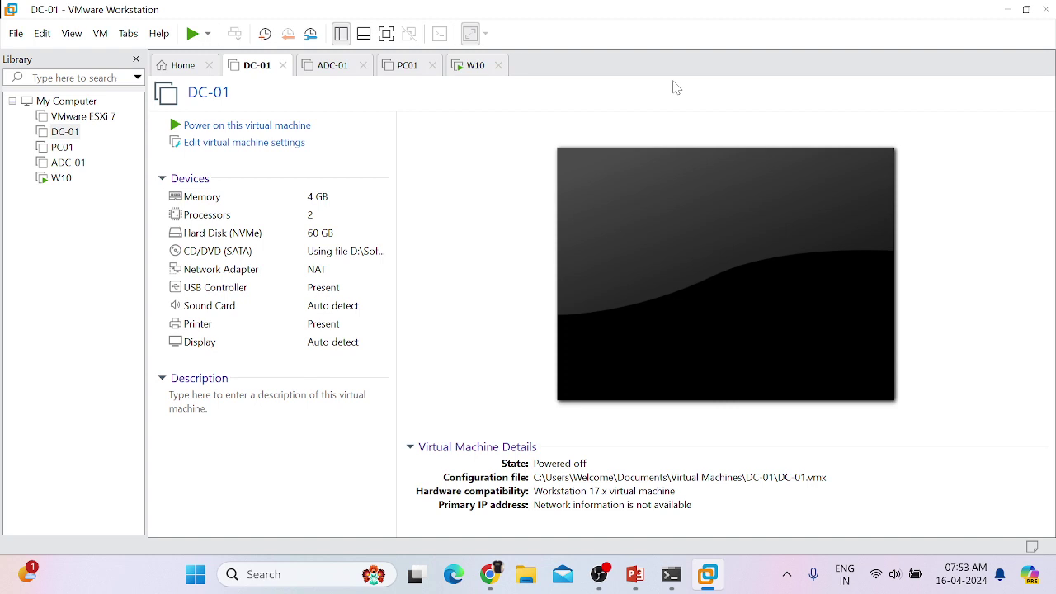
click(319, 66)
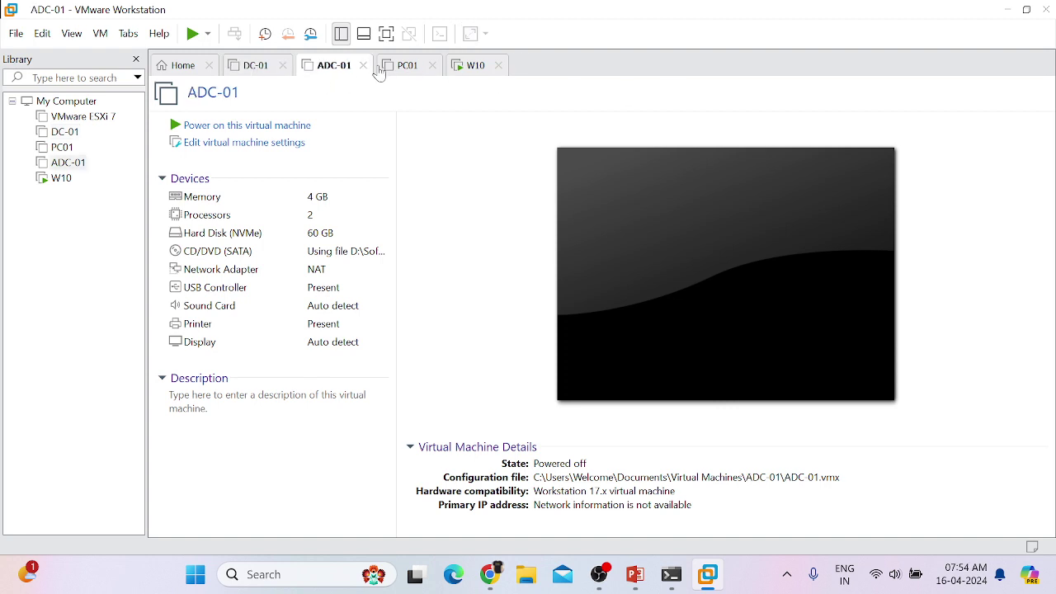
click(415, 71)
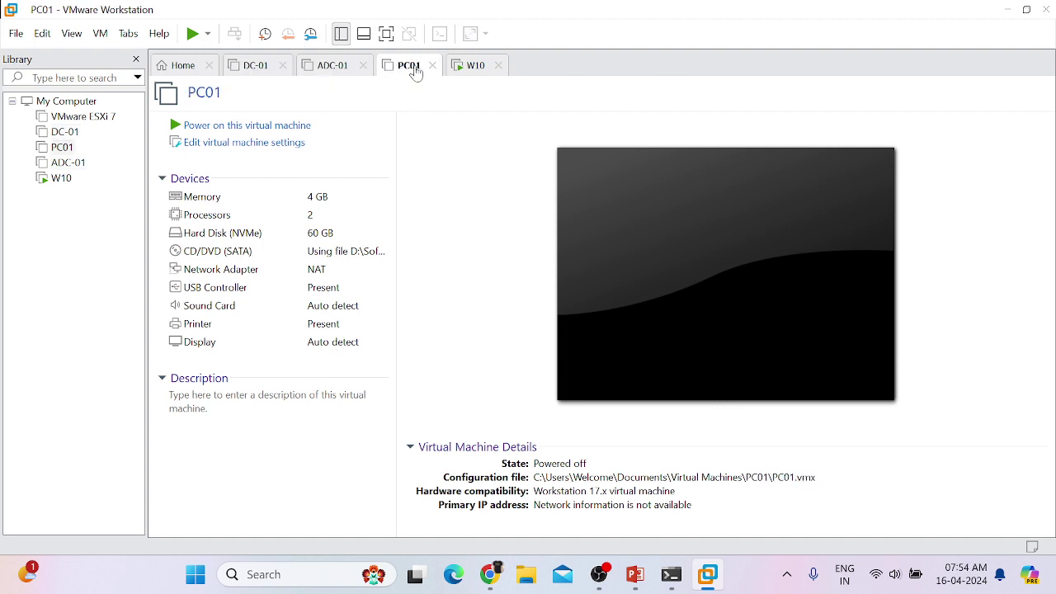
click(479, 68)
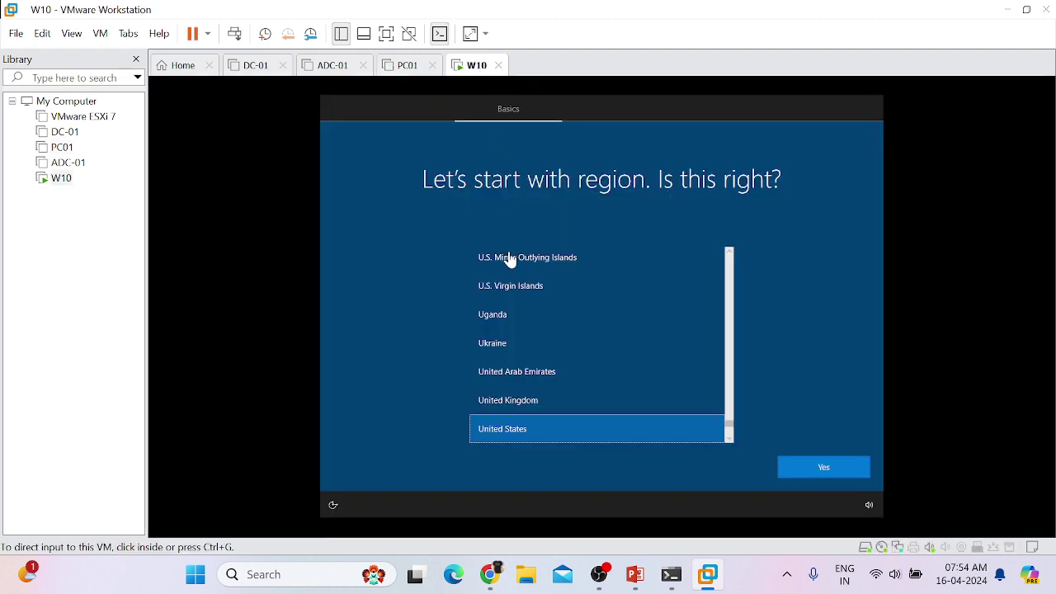
click(404, 69)
click(330, 73)
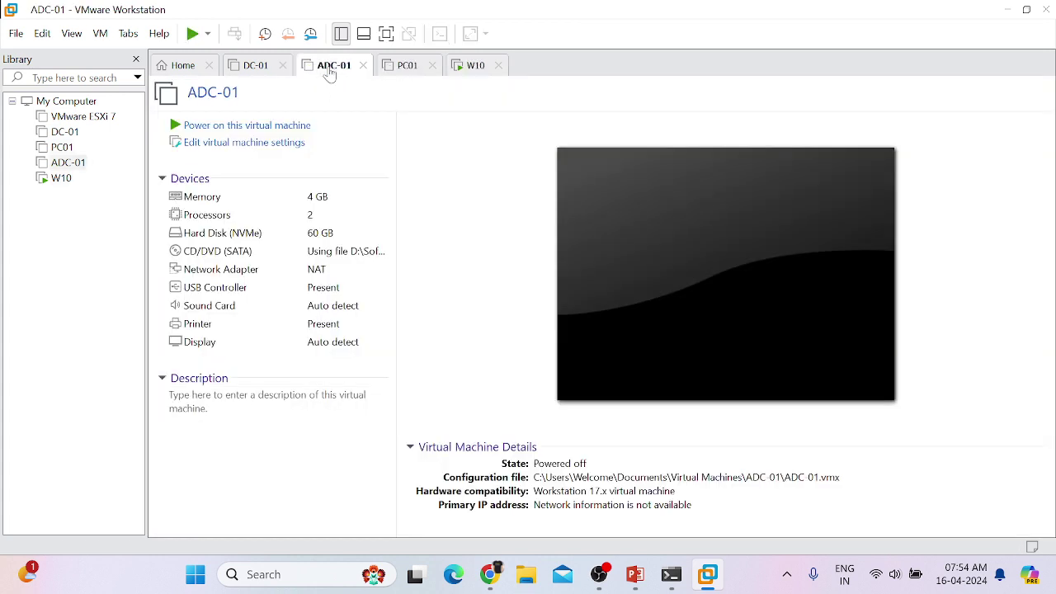
Step: Glance at the DC-01 tab, then go back to the Workstation Home tab
click(245, 71)
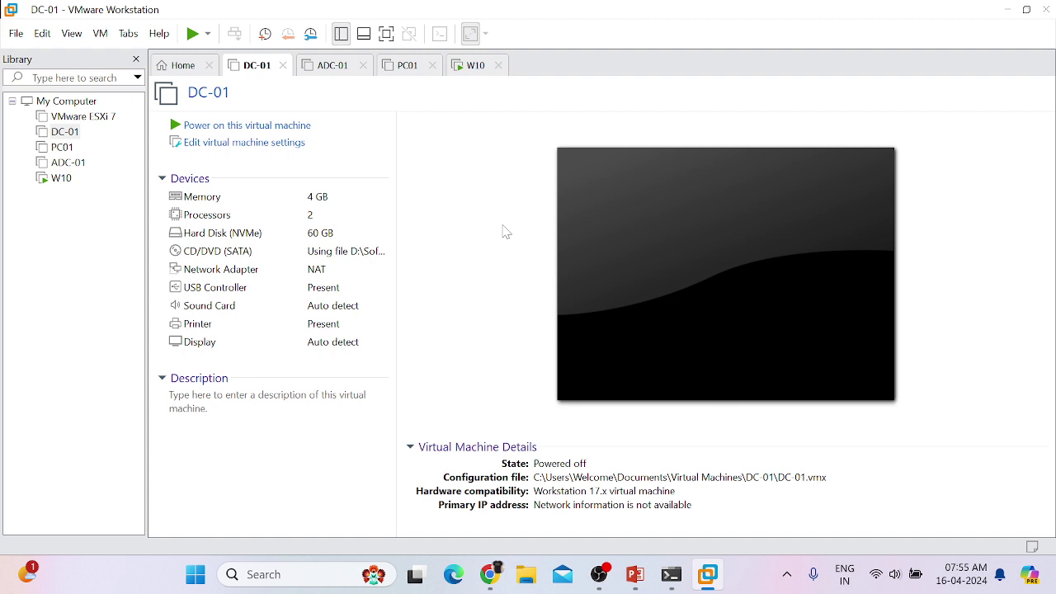
click(180, 65)
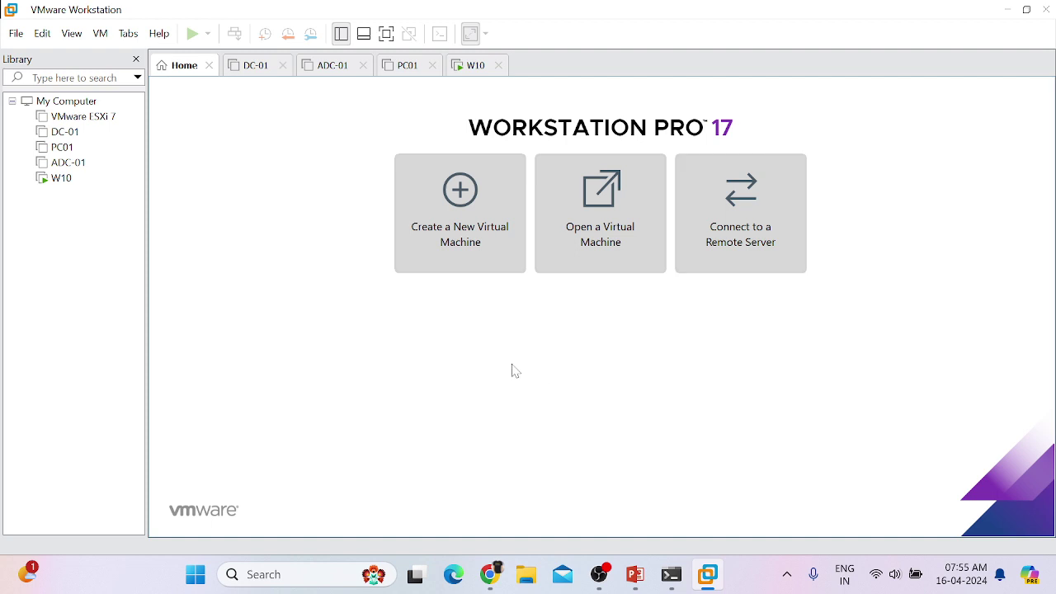
Step: Launch the New Virtual Machine Wizard from the Home tab's Create a New Virtual Machine tile
click(446, 210)
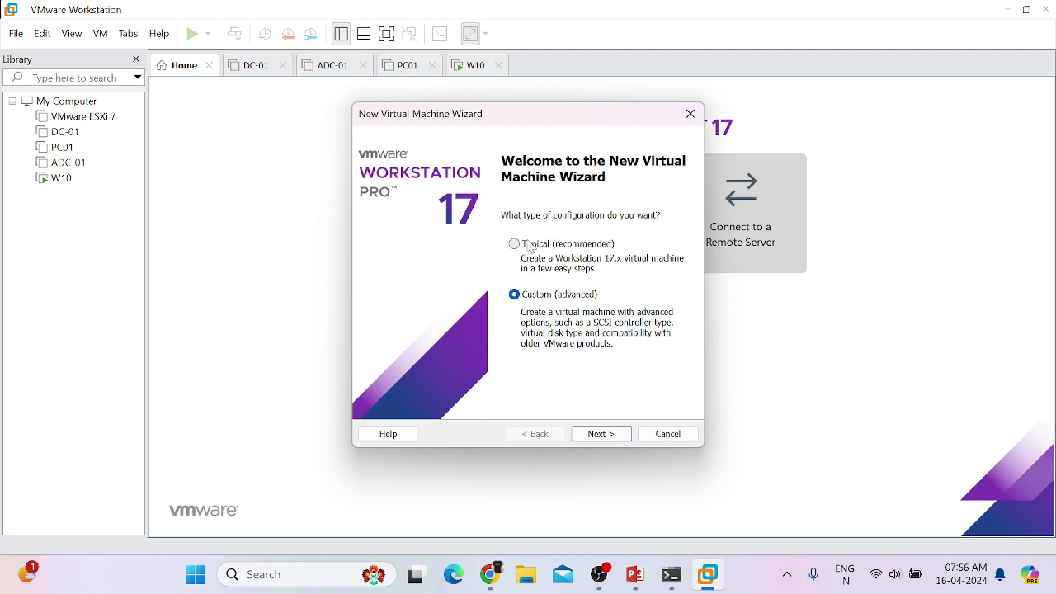
Step: Run the wizard with the Typical configuration, installing the OS later, through to the summary page
click(530, 246)
click(607, 444)
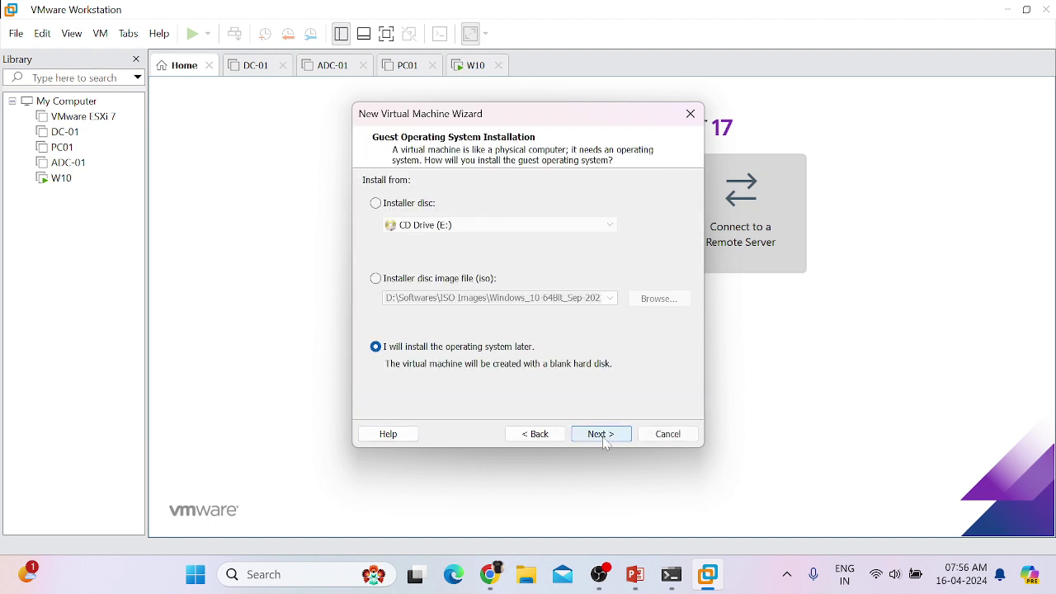
click(601, 434)
click(601, 434)
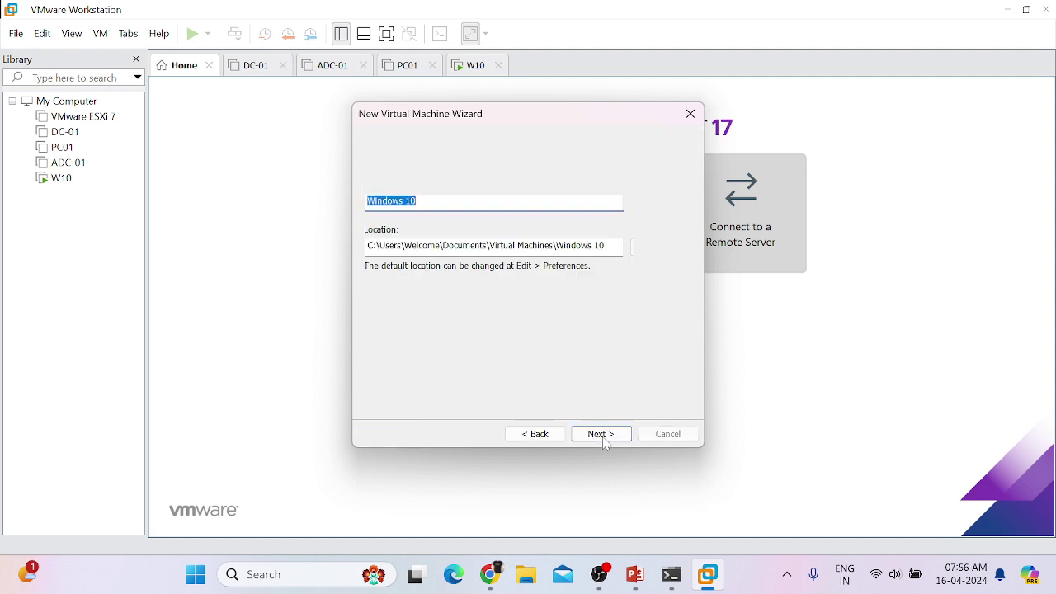
click(605, 439)
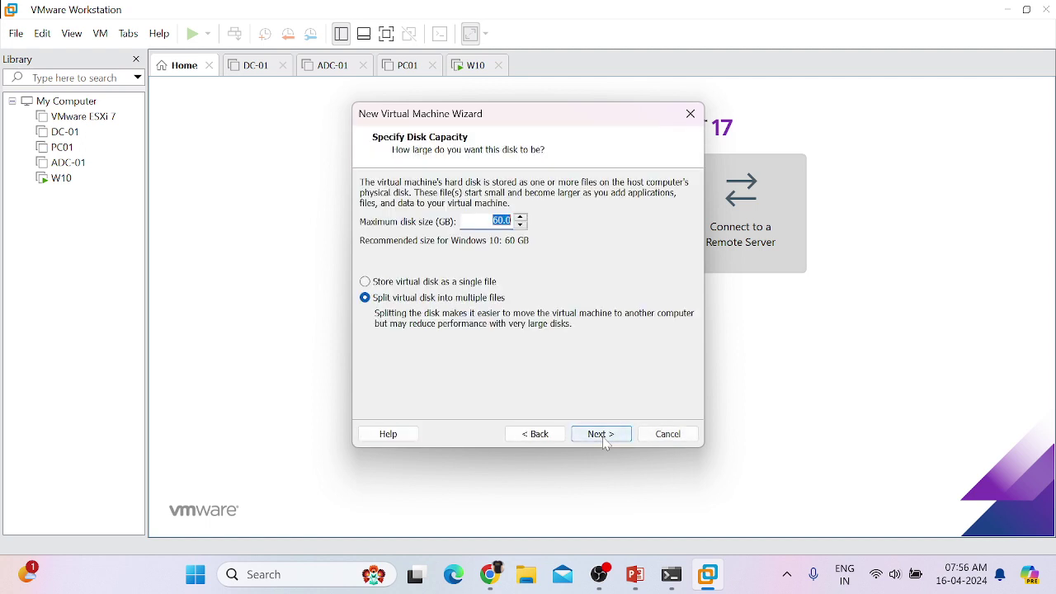
click(606, 439)
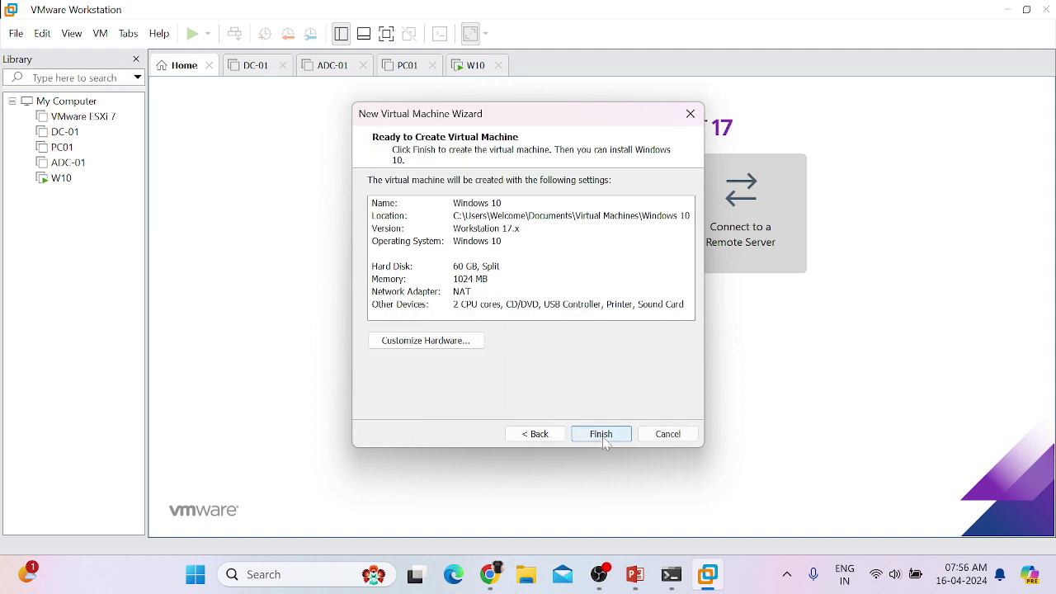
Step: Step back to the Welcome page, switch to Custom (advanced), then cancel the wizard
click(534, 440)
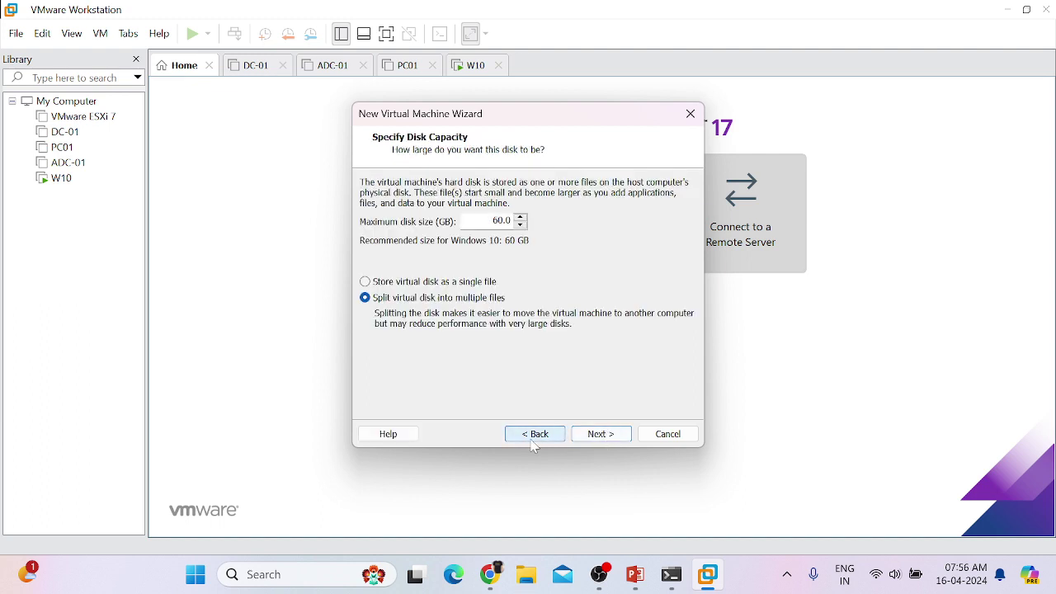
double_click(533, 440)
click(534, 434)
click(533, 441)
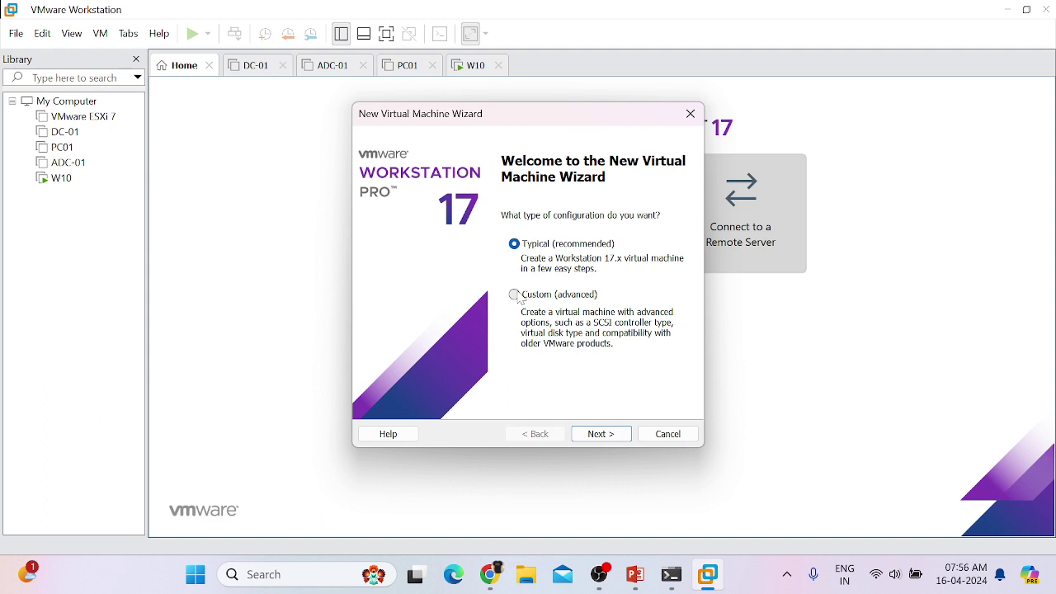
click(518, 297)
click(610, 436)
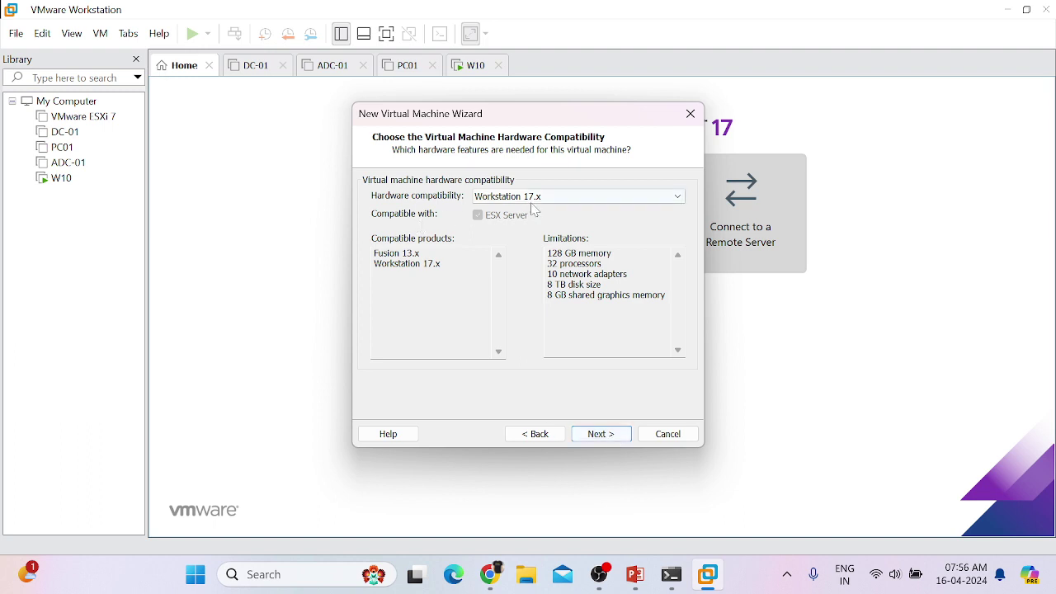
click(667, 434)
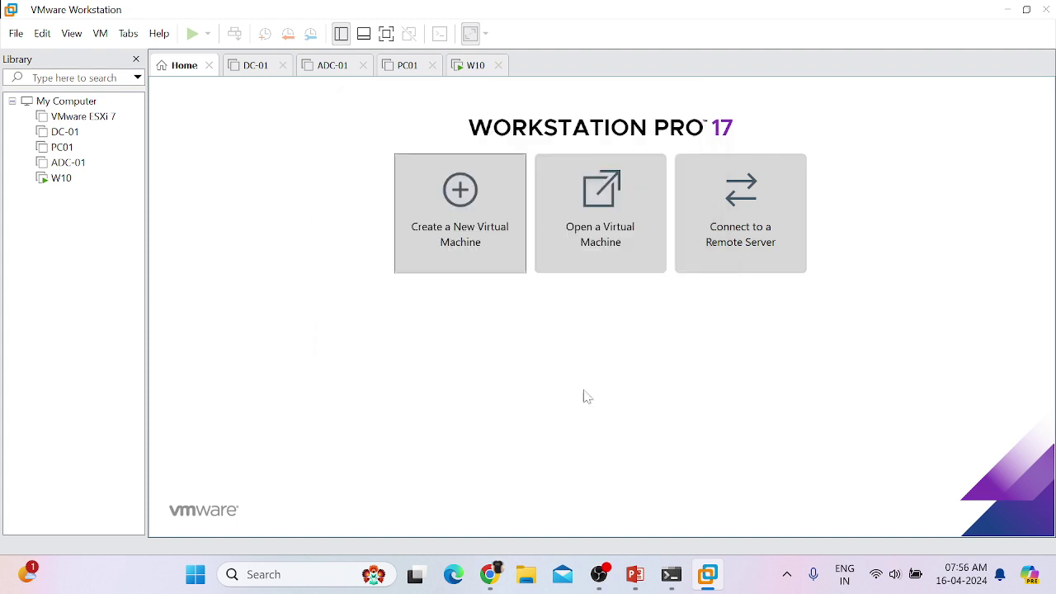
click(159, 33)
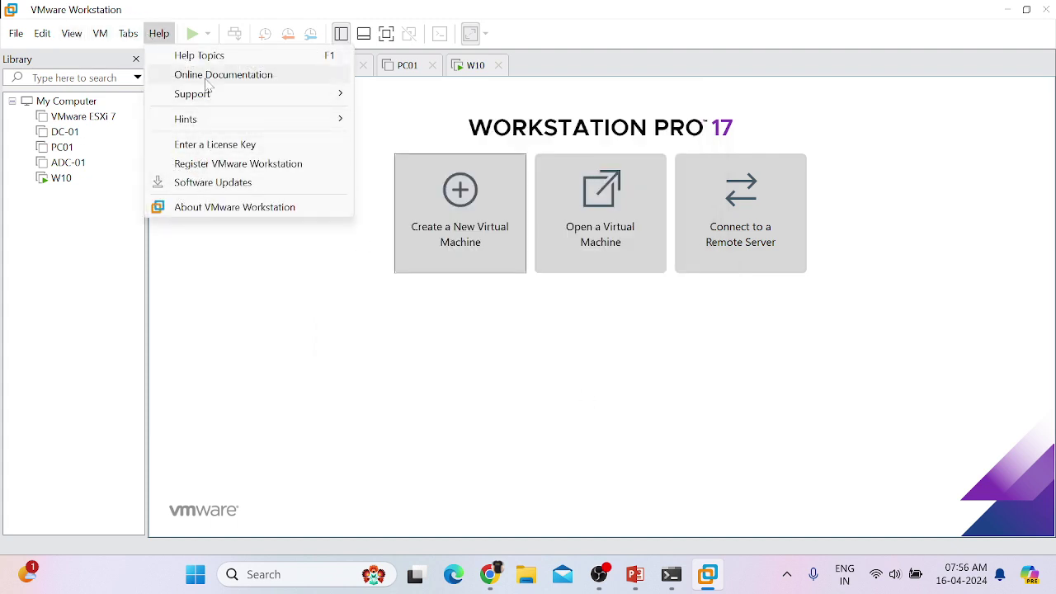
click(211, 206)
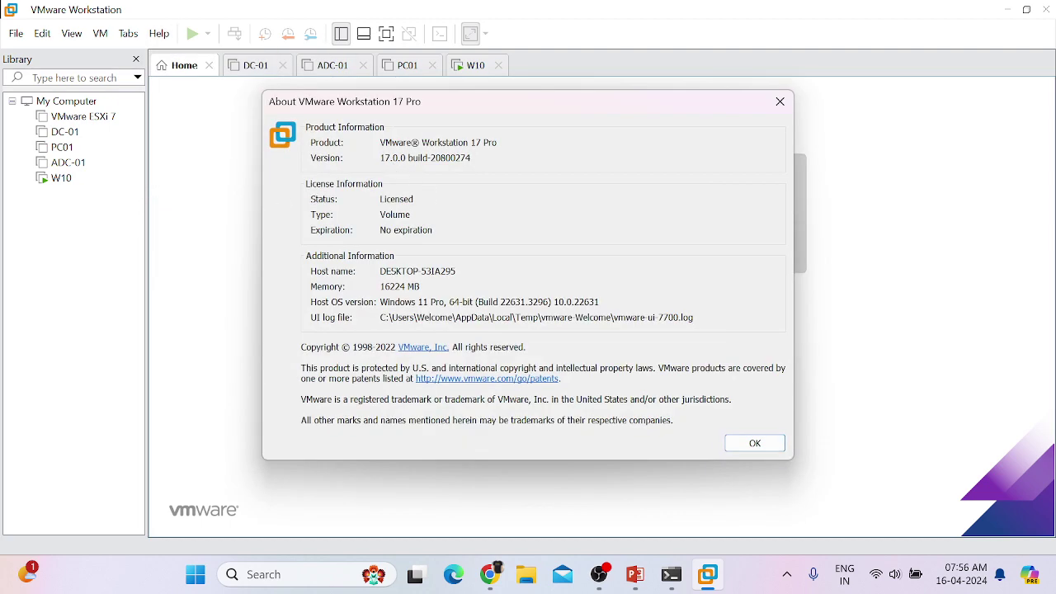
double_click(490, 143)
click(381, 157)
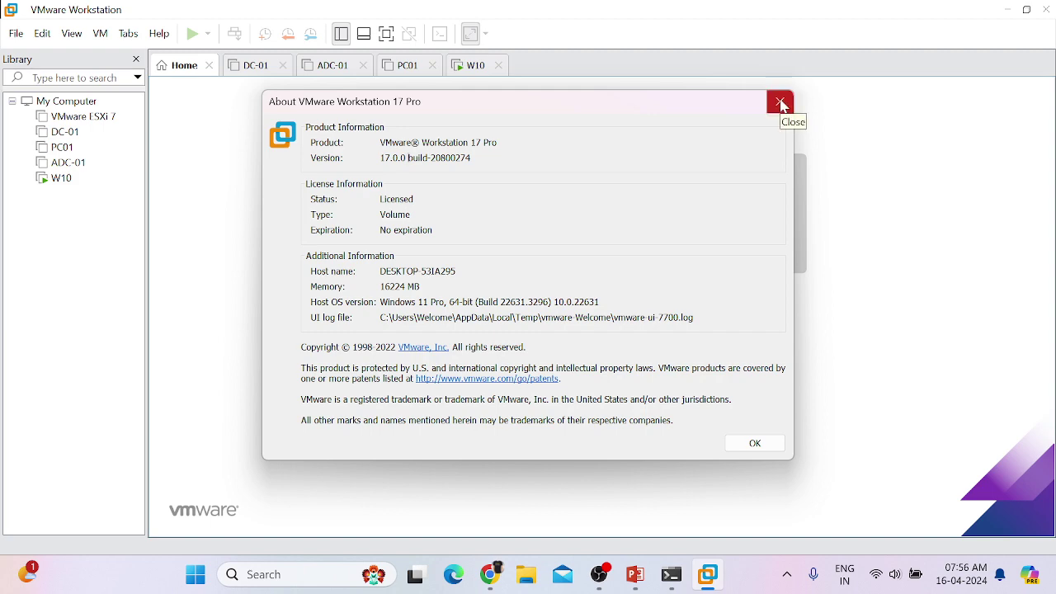
click(784, 107)
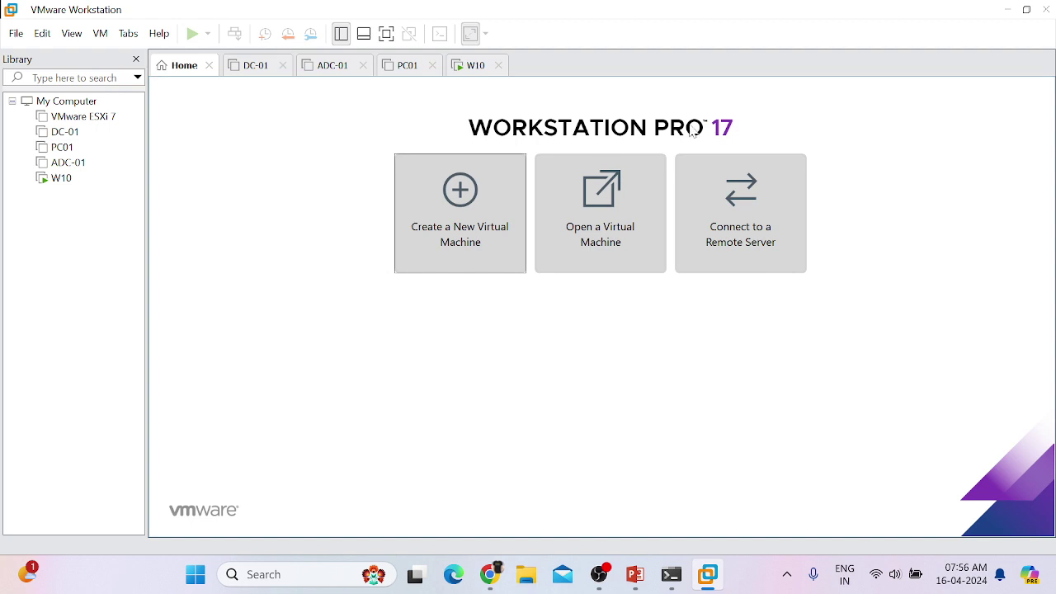
Step: Start a Custom (advanced) VM keeping Workstation 17.x hardware compatibility, advancing to the guest OS installation page
click(478, 200)
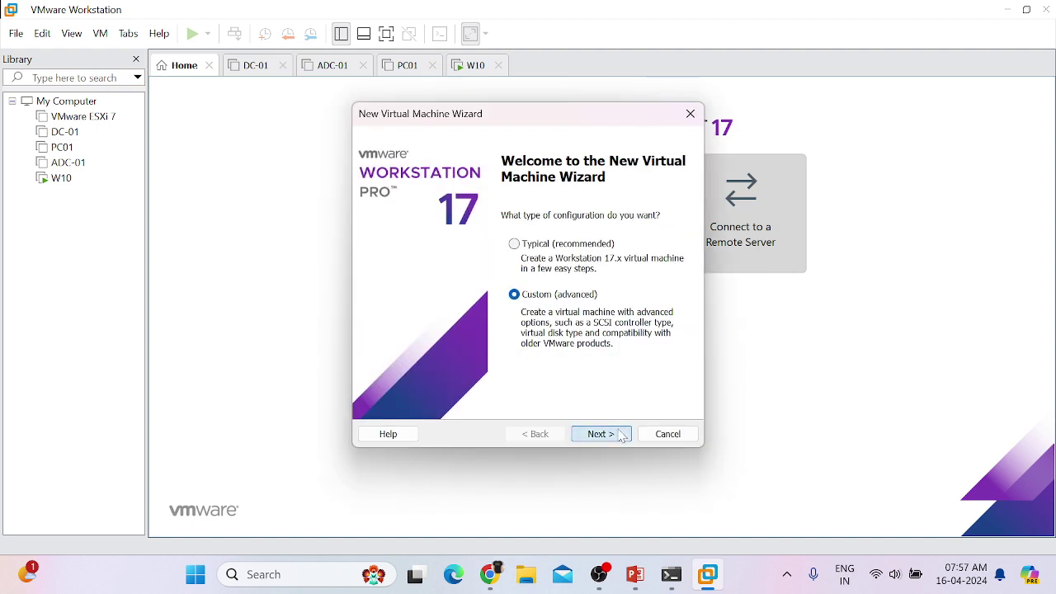
click(622, 435)
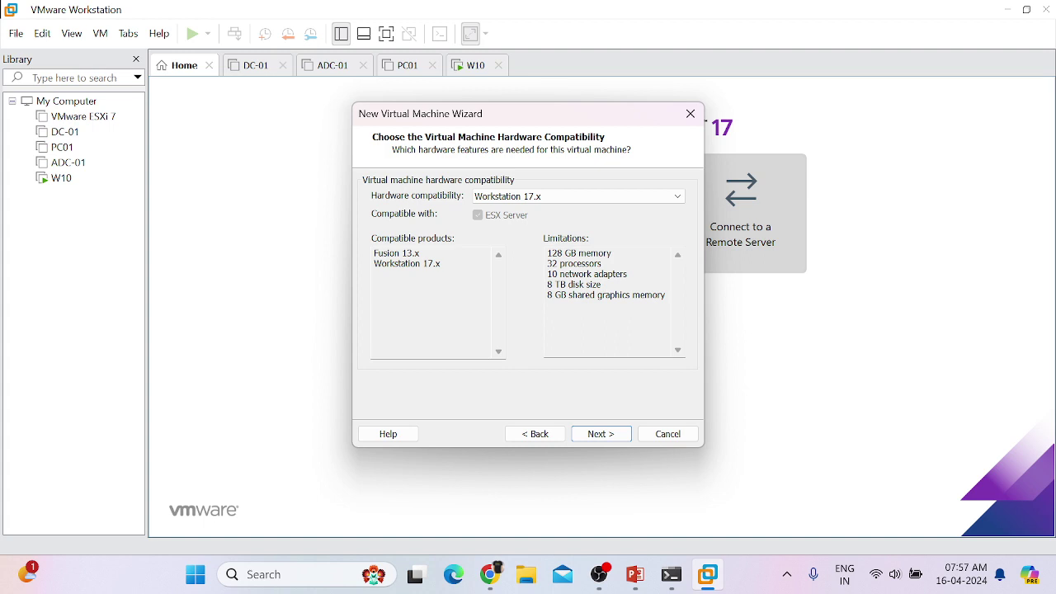
drag(660, 294, 546, 252)
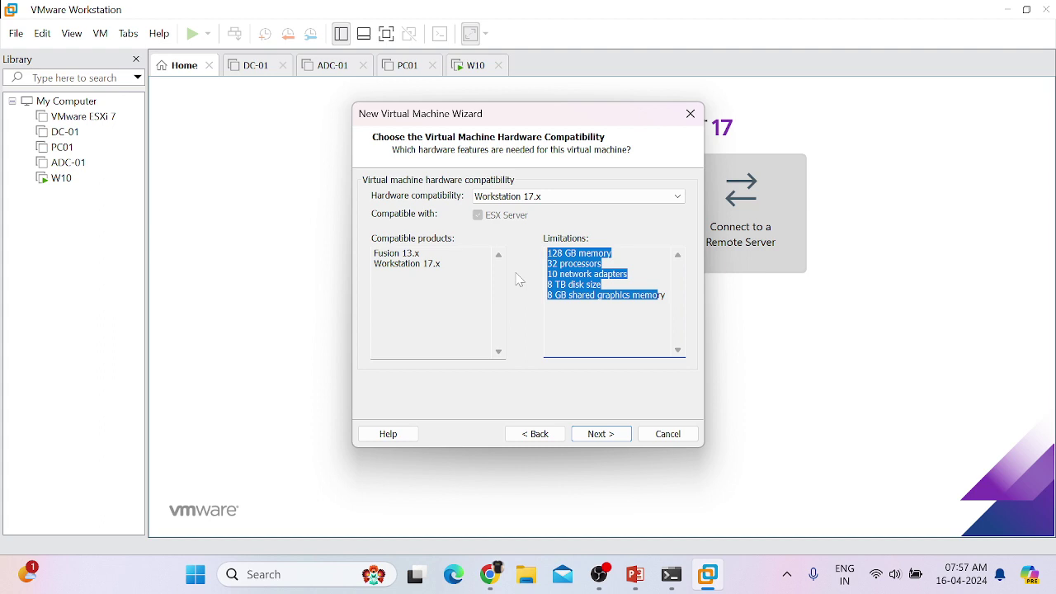
click(603, 264)
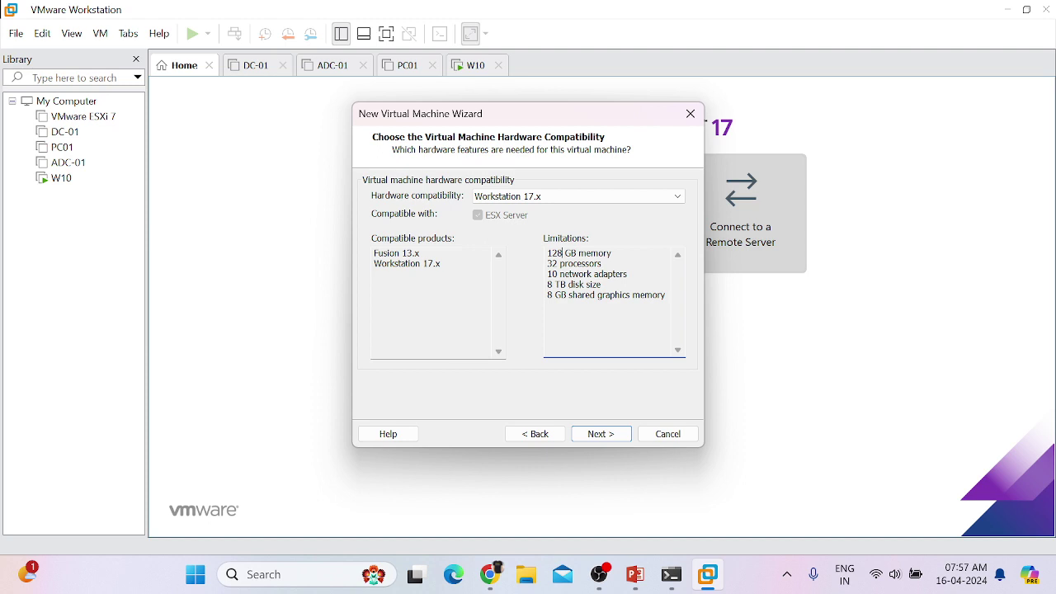
click(597, 437)
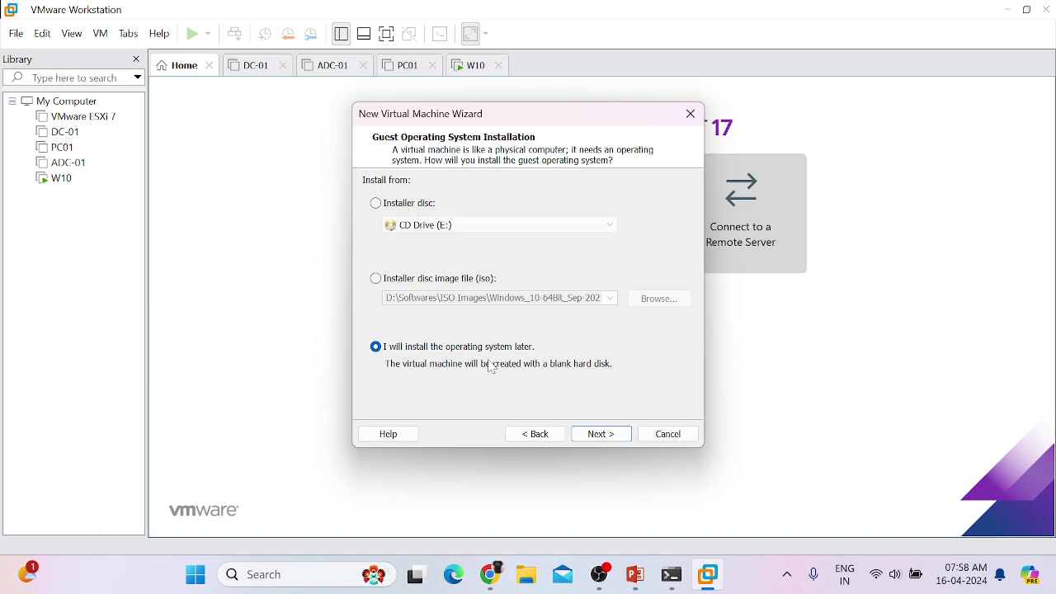
Step: On the guest operating system page, pick Windows 10 from the Microsoft Windows Version list
click(600, 437)
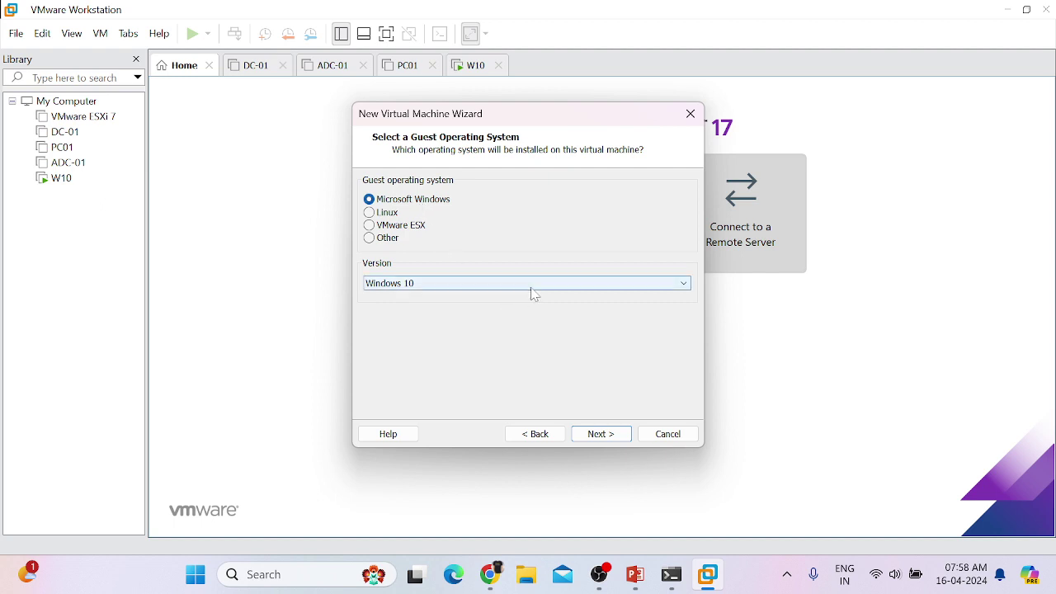
click(681, 285)
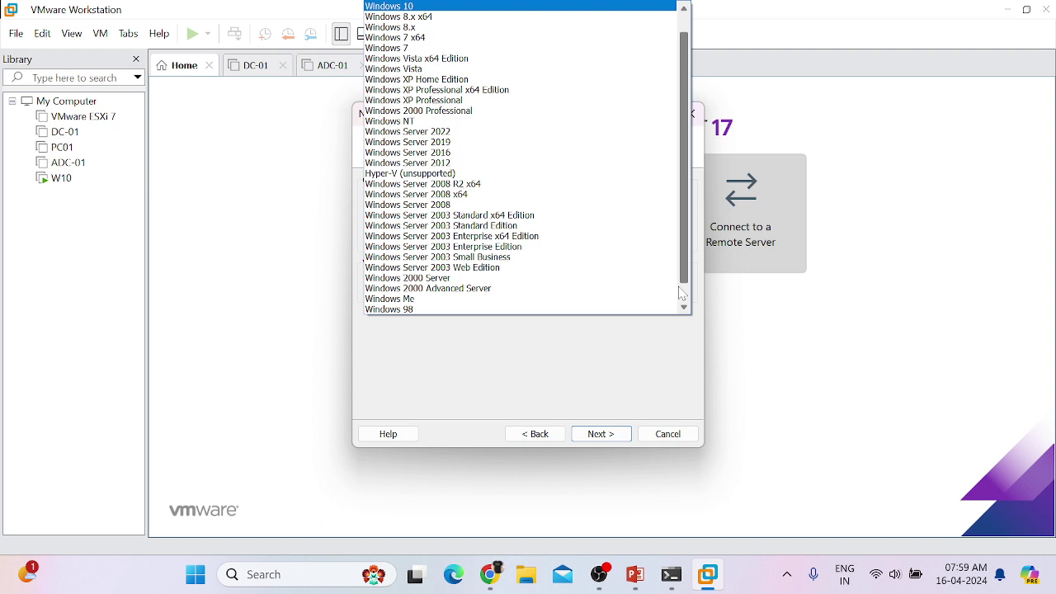
scroll(686, 214, up, 1)
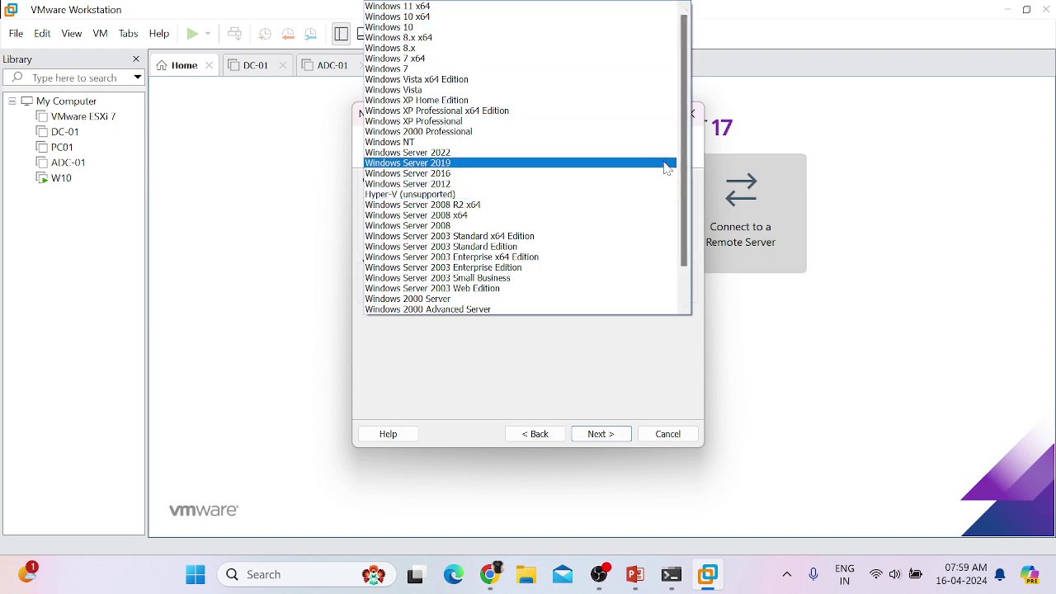
scroll(687, 157, down, 2)
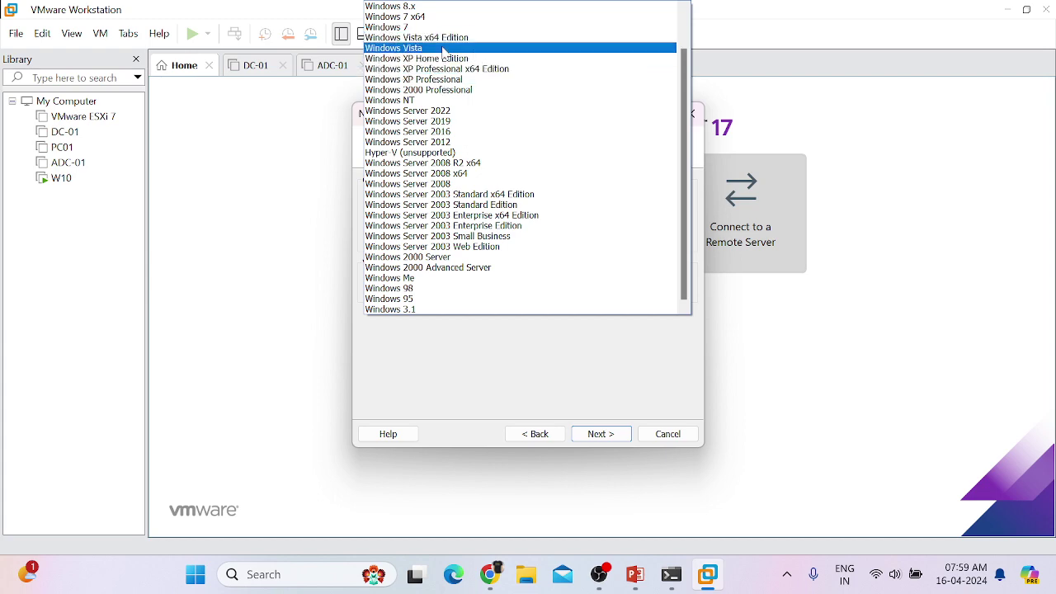
scroll(648, 92, up, 1)
scroll(648, 93, up, 1)
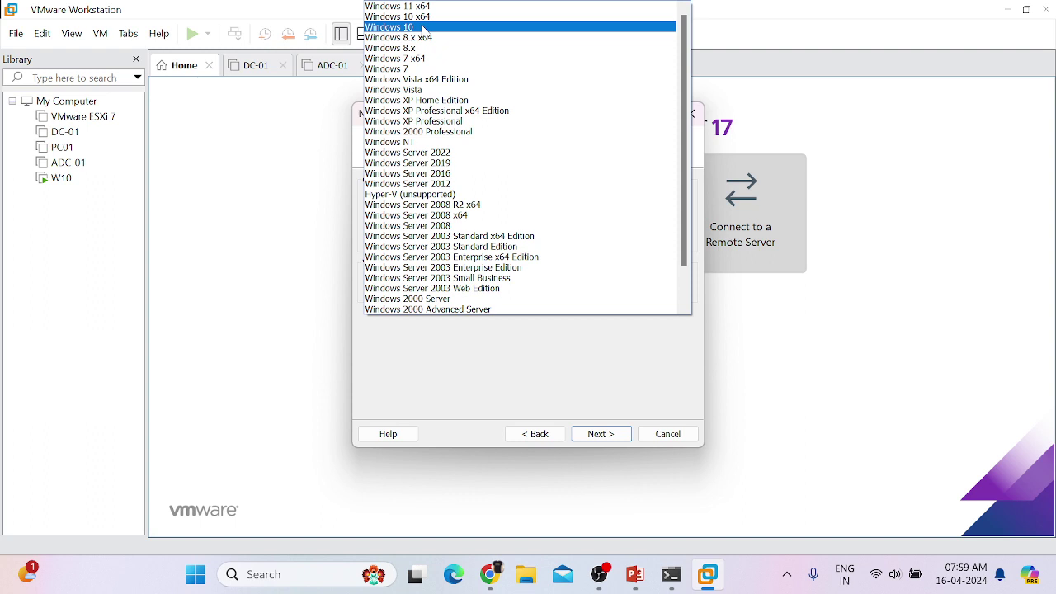
click(423, 28)
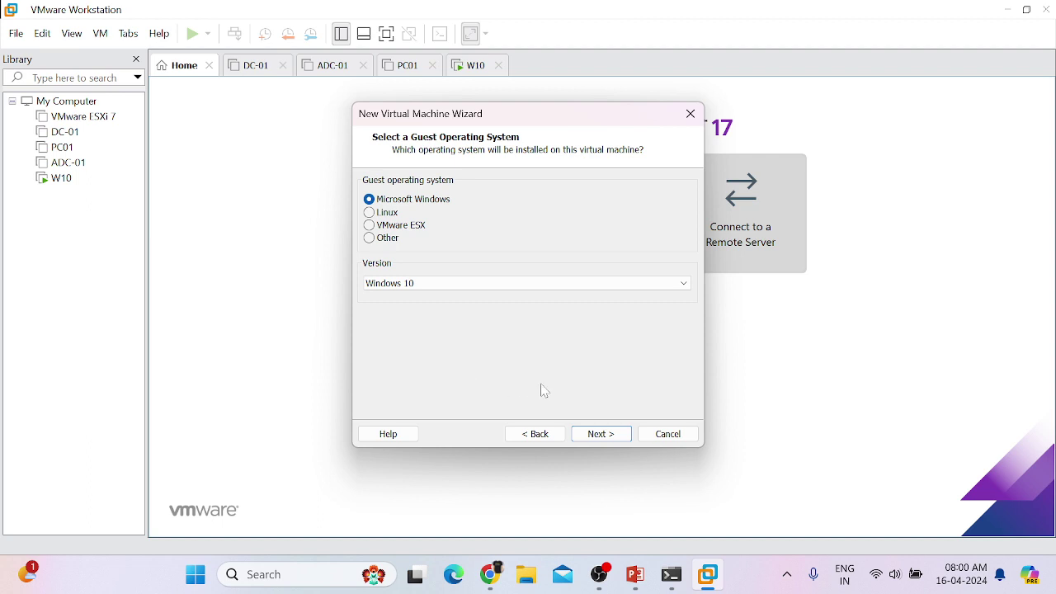
Step: Switch the guest operating system to Linux, leaving Ubuntu as the version
click(373, 214)
click(520, 284)
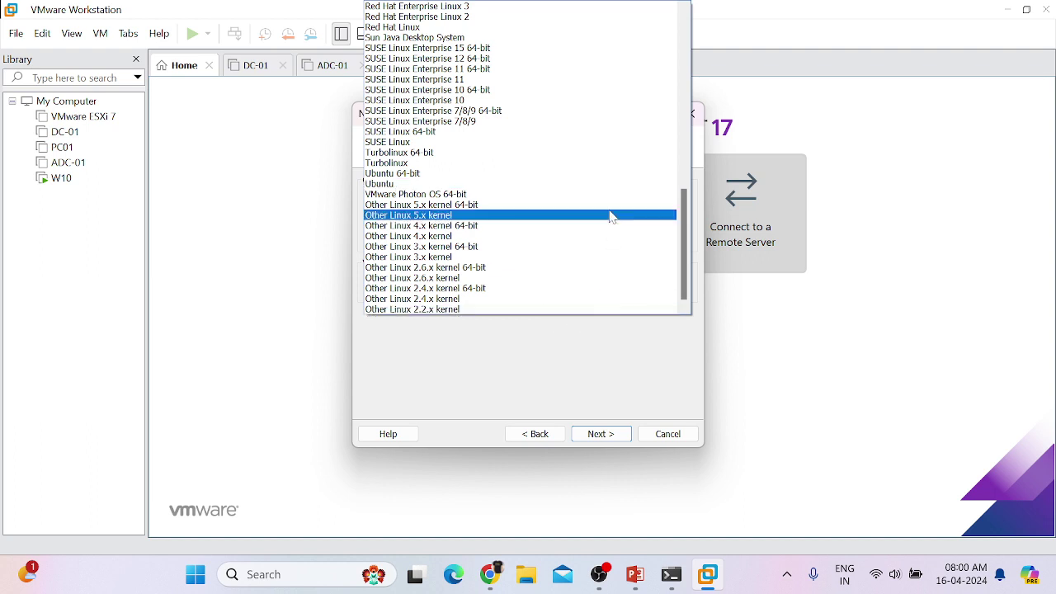
scroll(610, 216, up, 15)
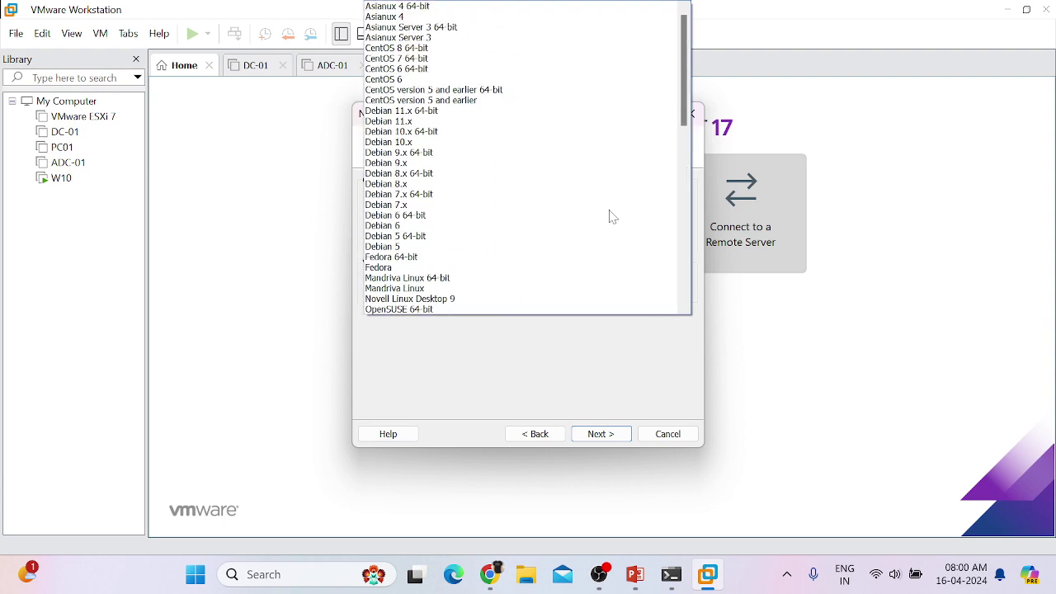
click(743, 322)
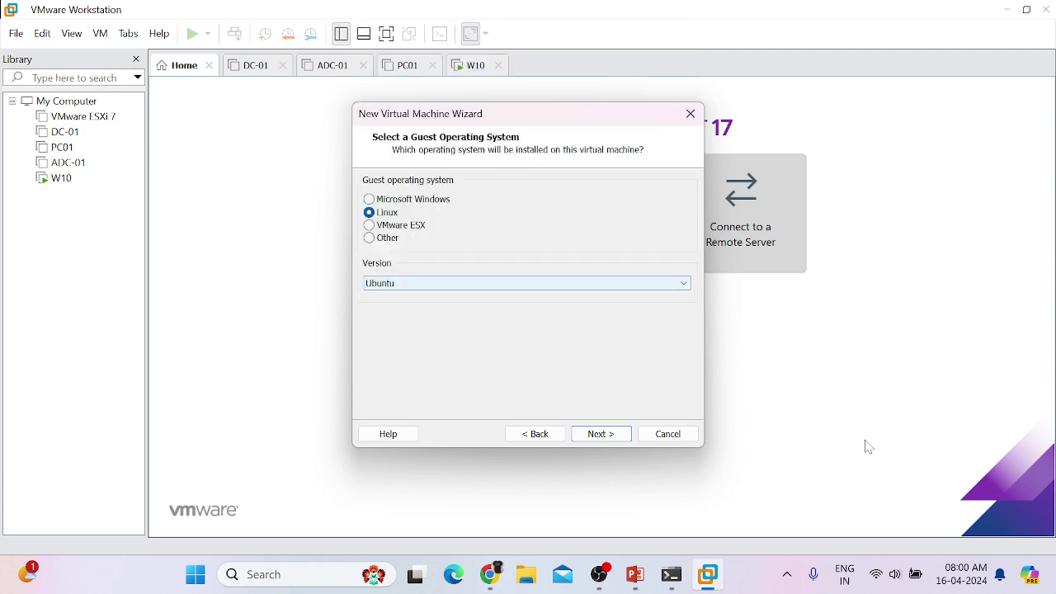
Step: Switch back to Microsoft Windows, version Windows 10, and continue to naming the VM
click(407, 202)
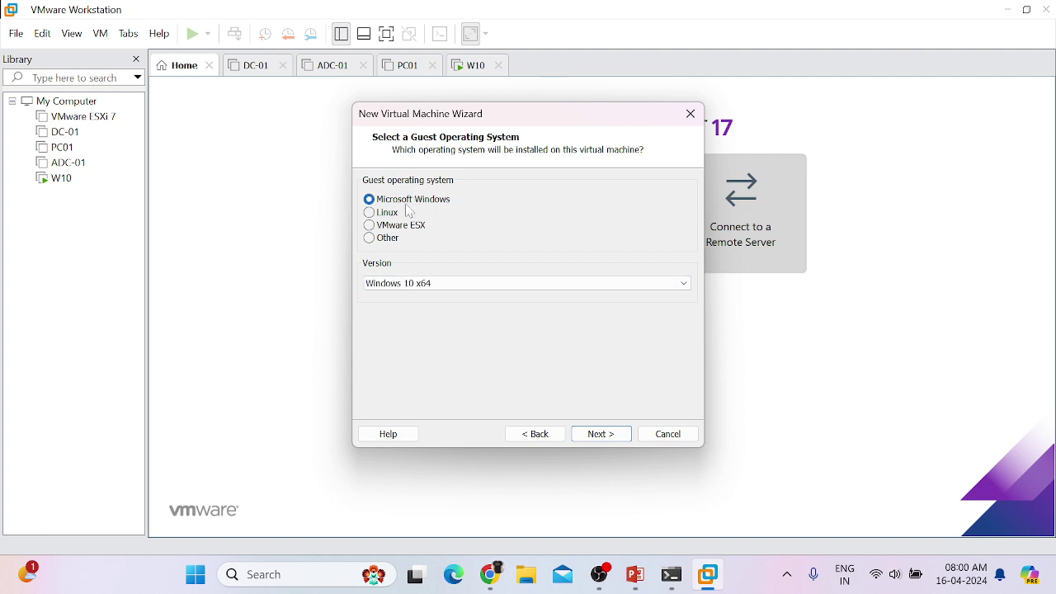
click(439, 284)
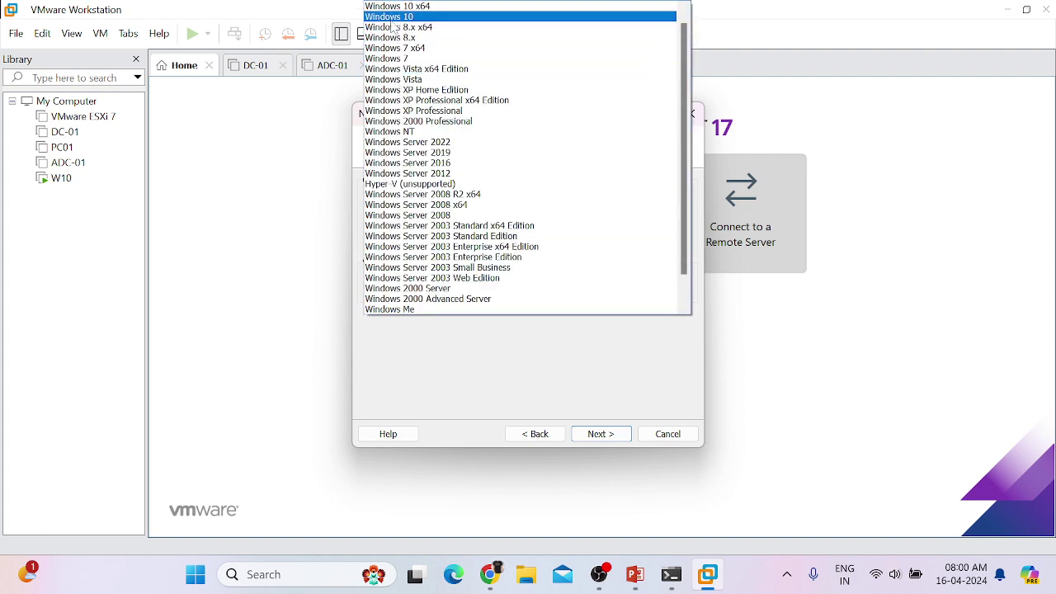
click(392, 27)
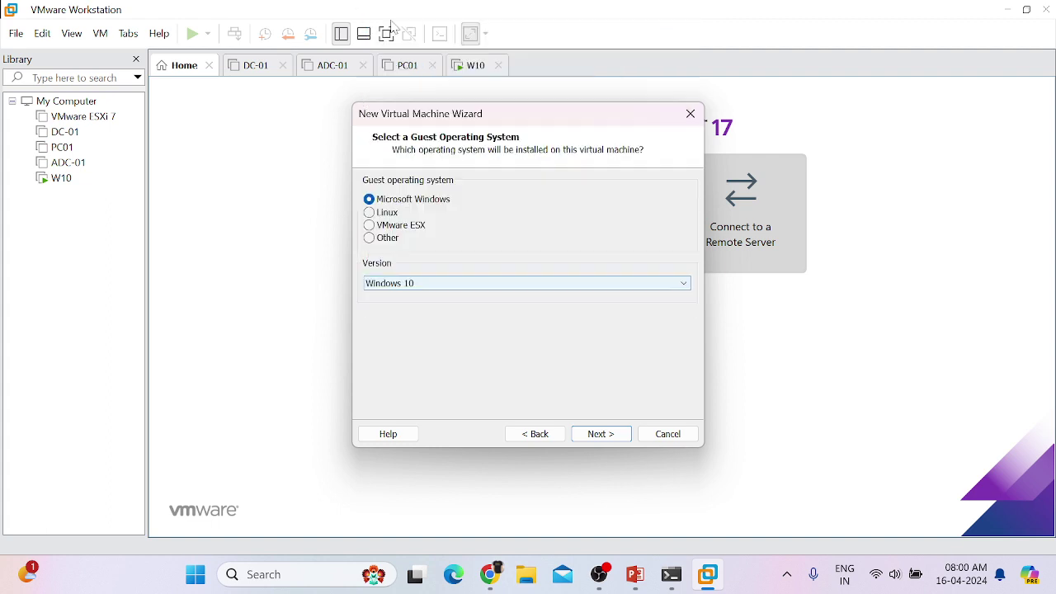
click(625, 436)
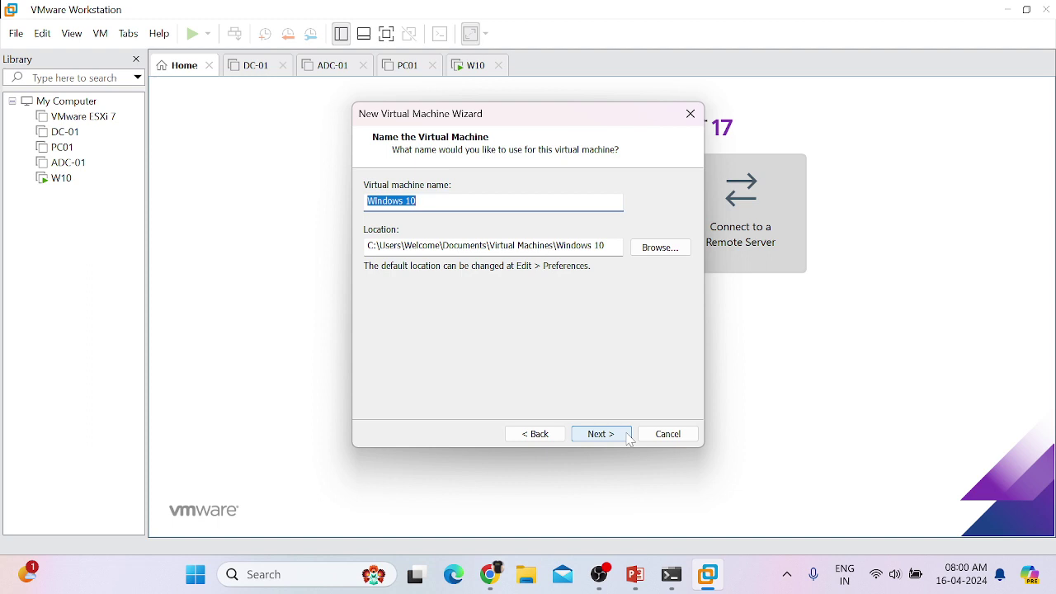
Step: Replace the default virtual machine name with Computer01 and proceed
click(470, 201)
drag(420, 201, 405, 201)
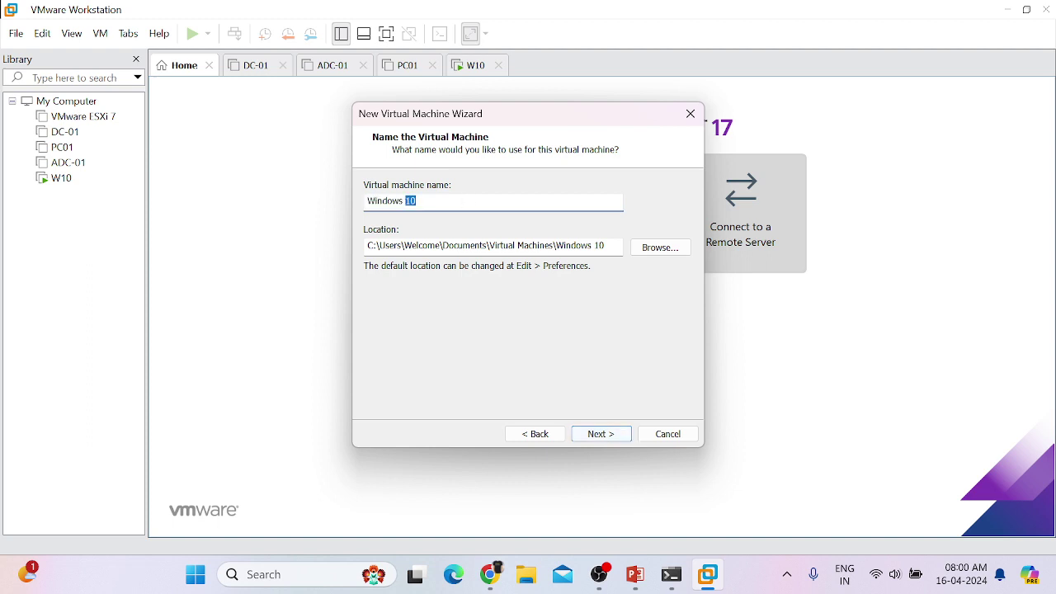
key(ctrl+shift+Left)
text(C)
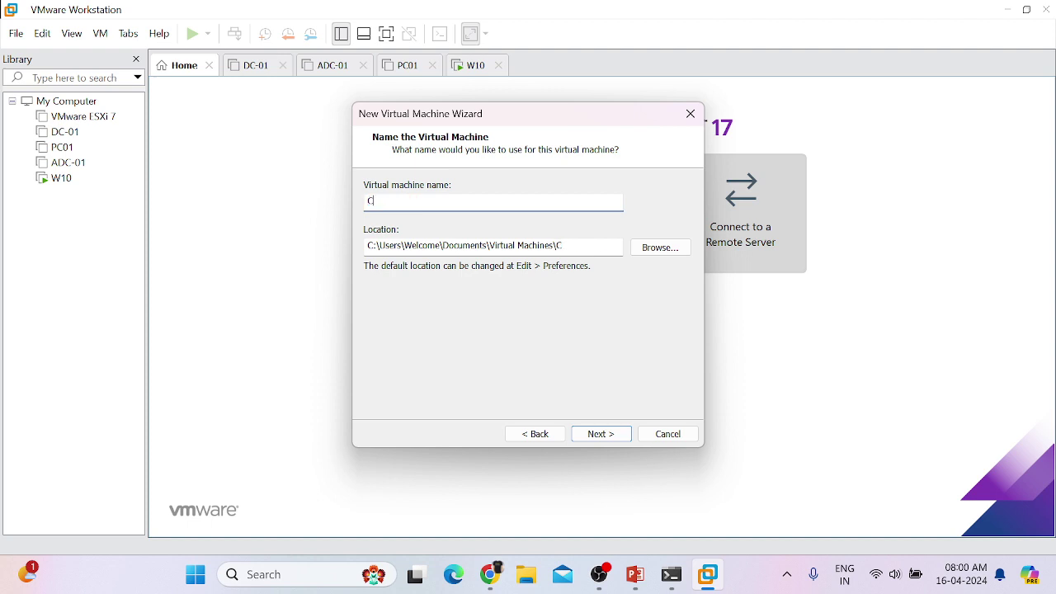
text(omputer01)
click(610, 431)
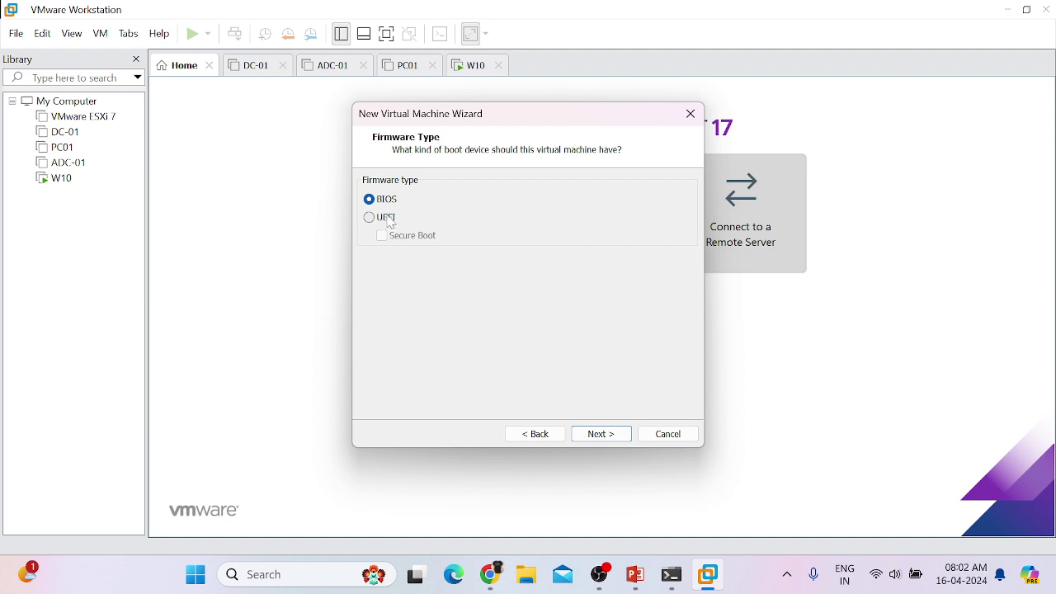
Step: Keep BIOS firmware and set 2 processors with 1 core each
click(603, 435)
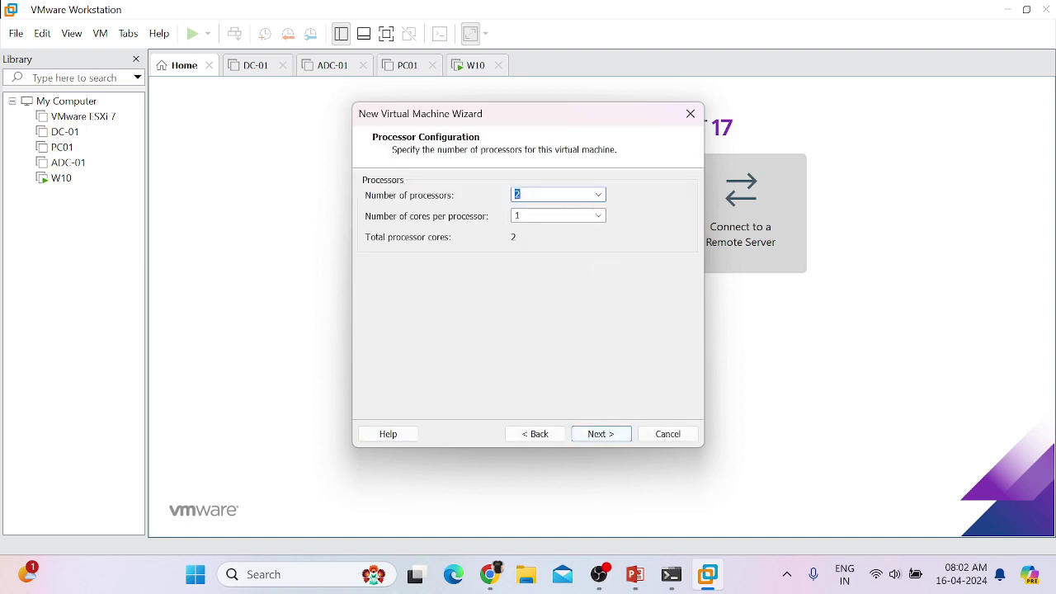
text(2)
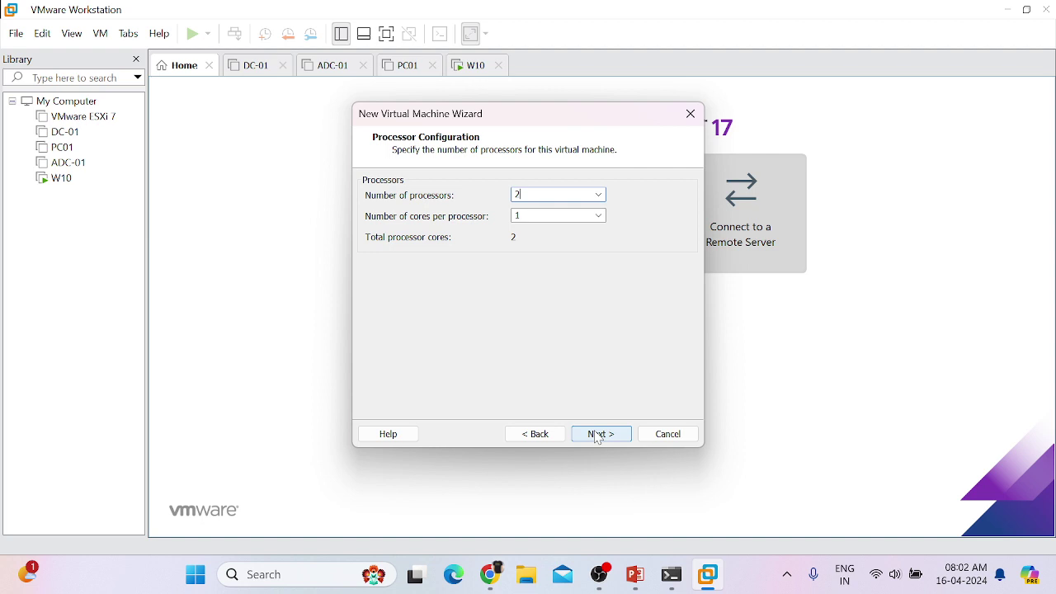
click(598, 433)
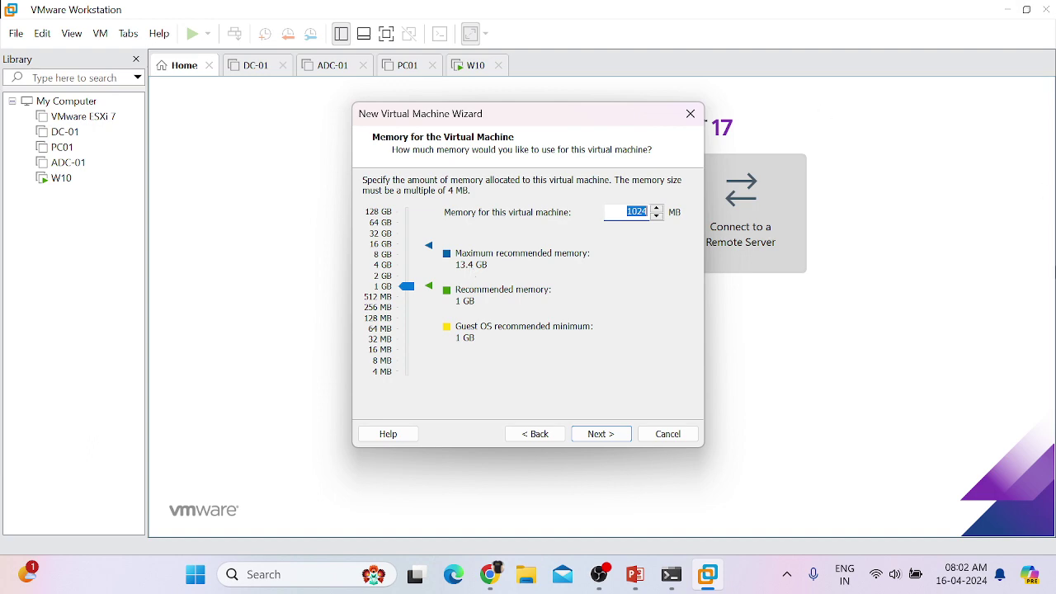
Step: Return to the wizard and set the VM memory to 4096 MB (4 GB)
key(super+d)
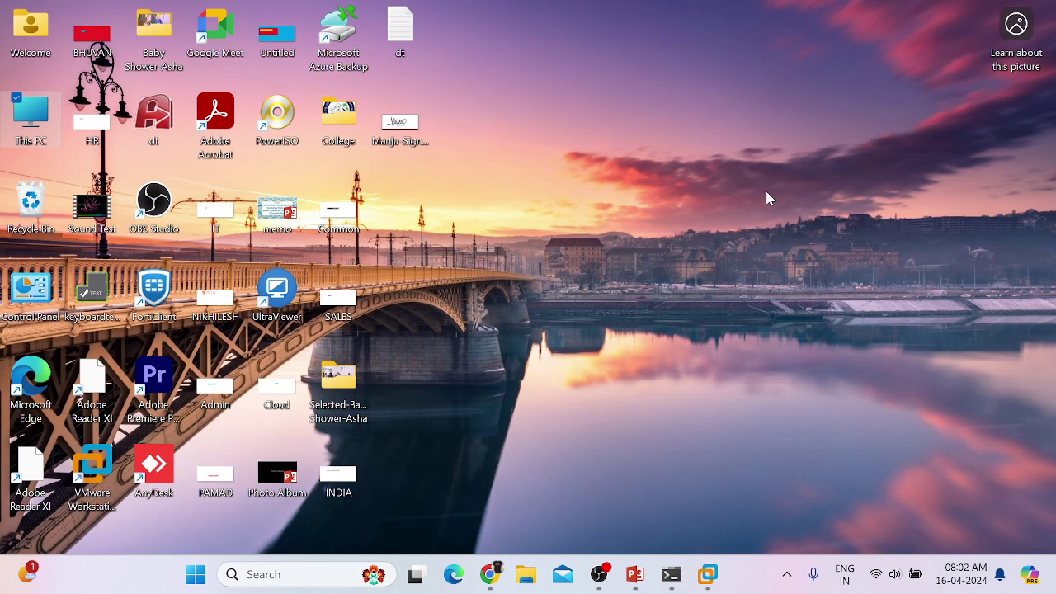
mouse_move(711, 584)
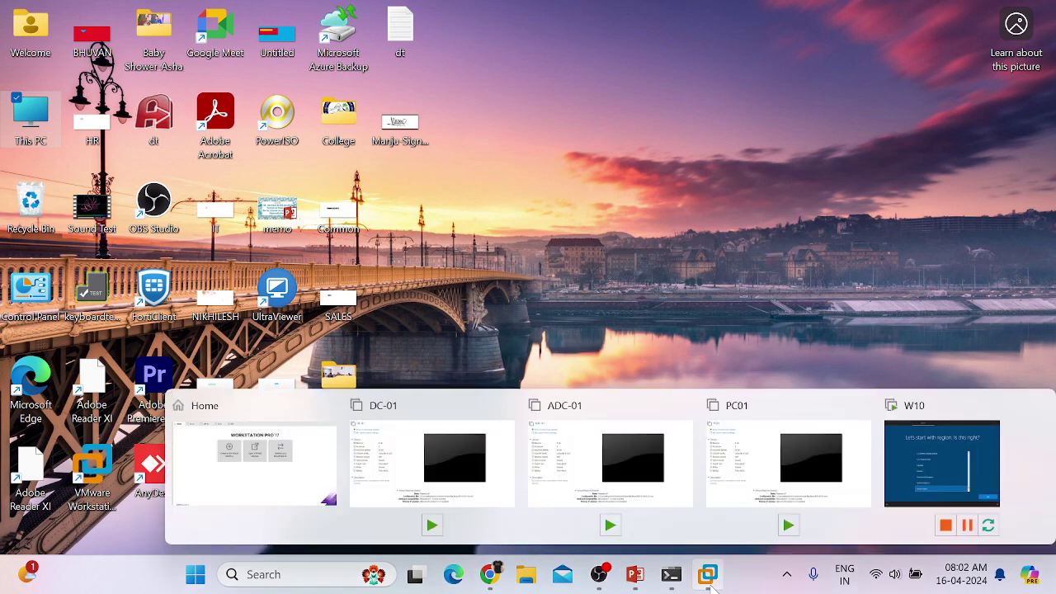
click(258, 460)
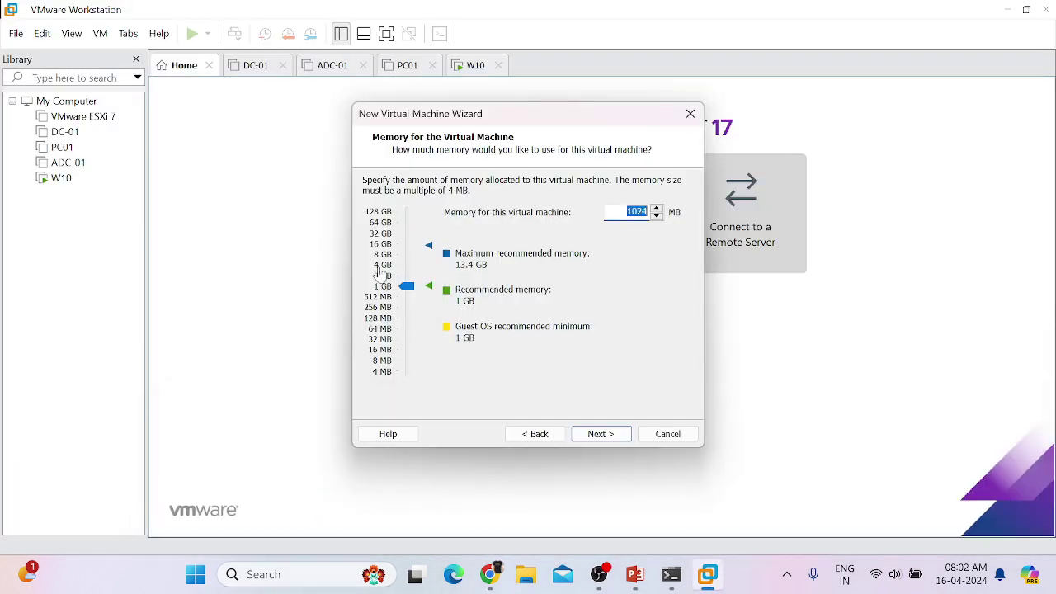
click(380, 272)
click(594, 436)
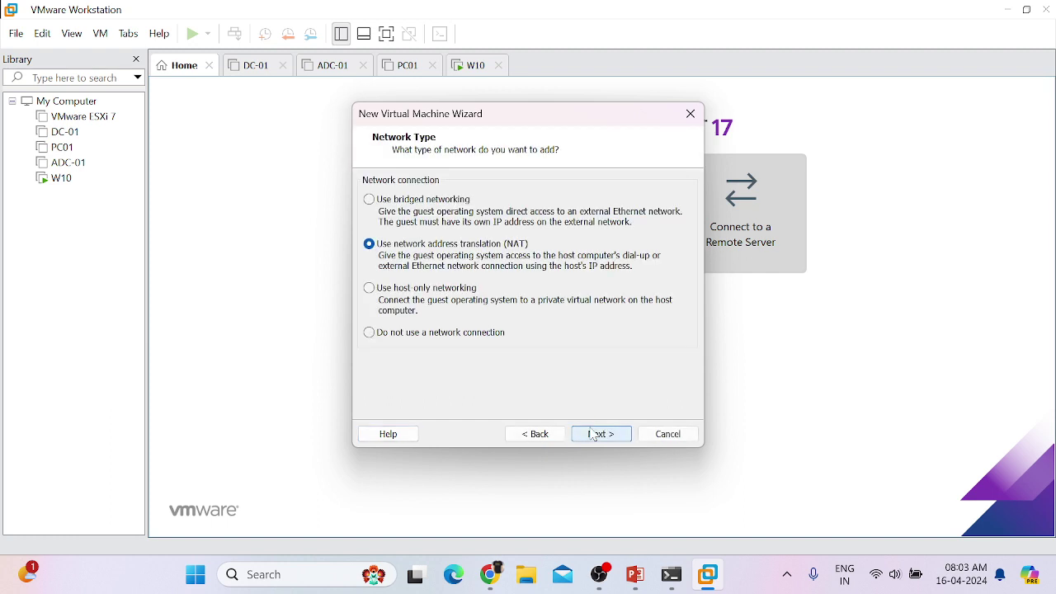
Step: Accept the NAT network, LSI Logic SAS controller and NVMe disk type defaults
click(594, 436)
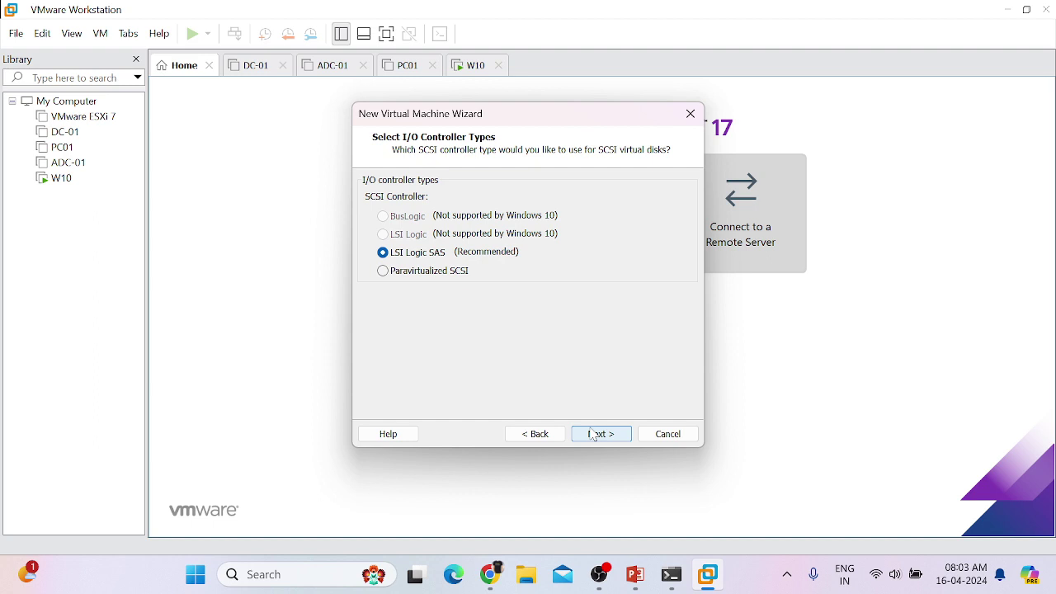
click(593, 436)
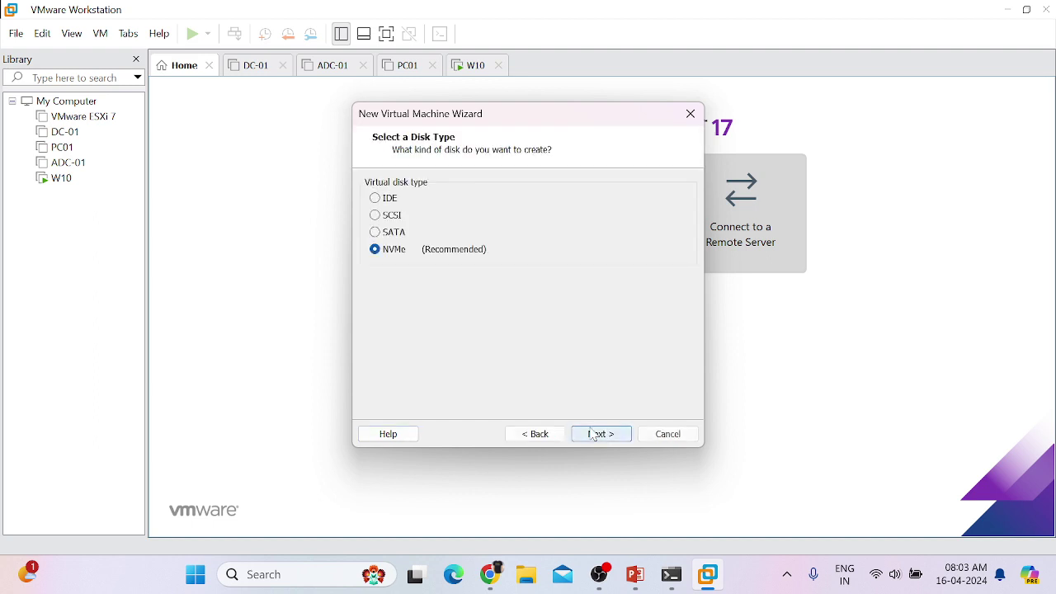
click(519, 434)
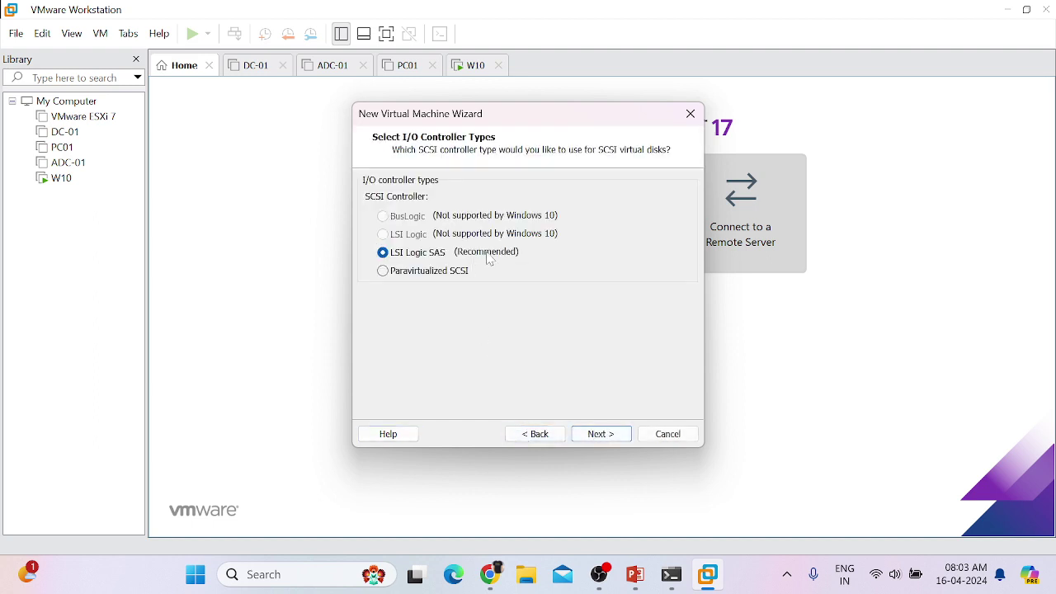
click(585, 432)
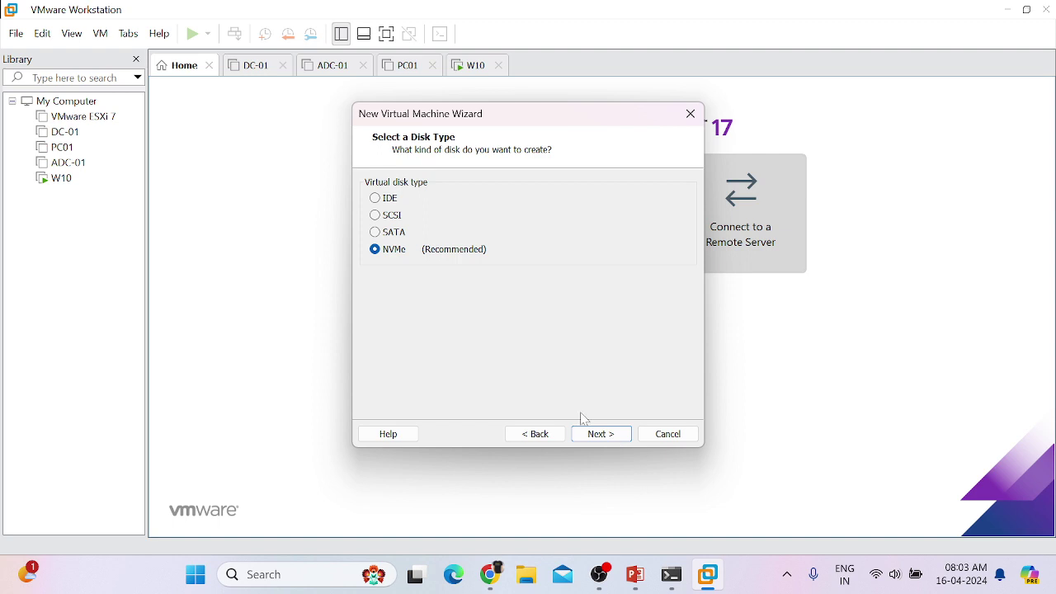
click(592, 437)
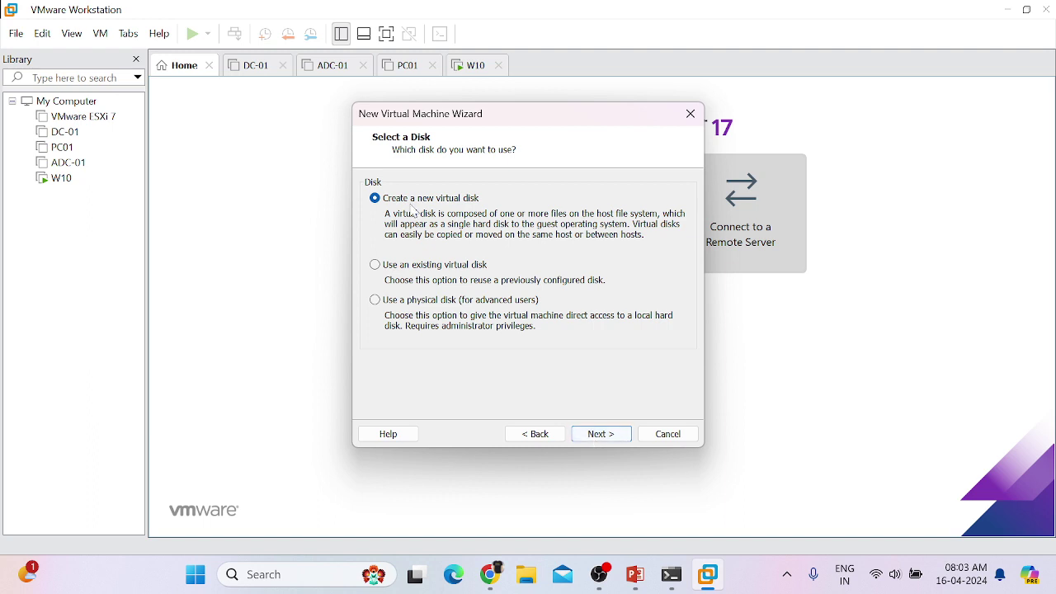
Step: Create a new 60 GB virtual disk stored as a single file
click(602, 434)
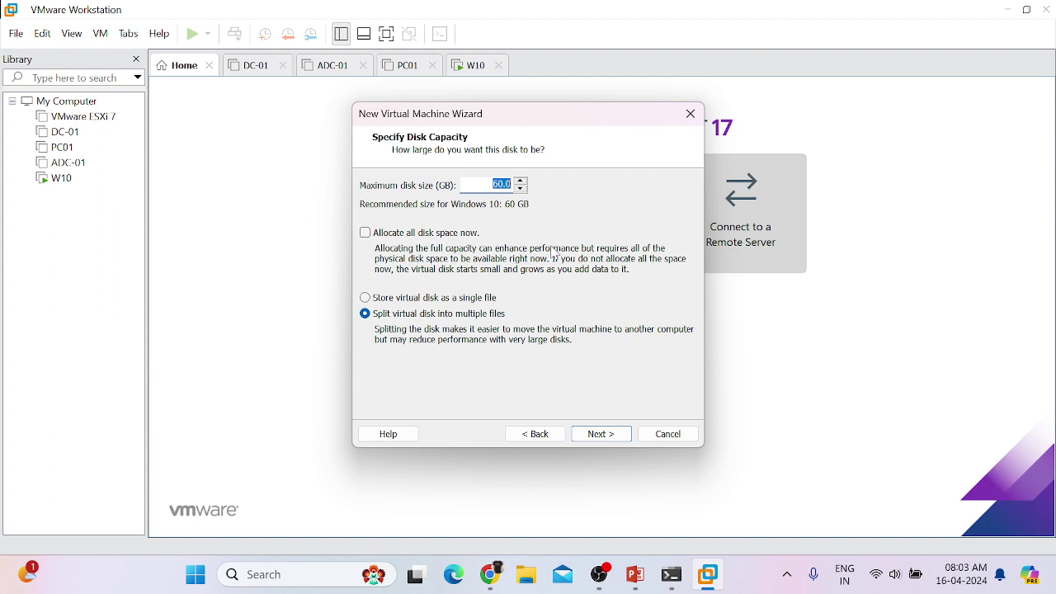
click(492, 184)
click(382, 302)
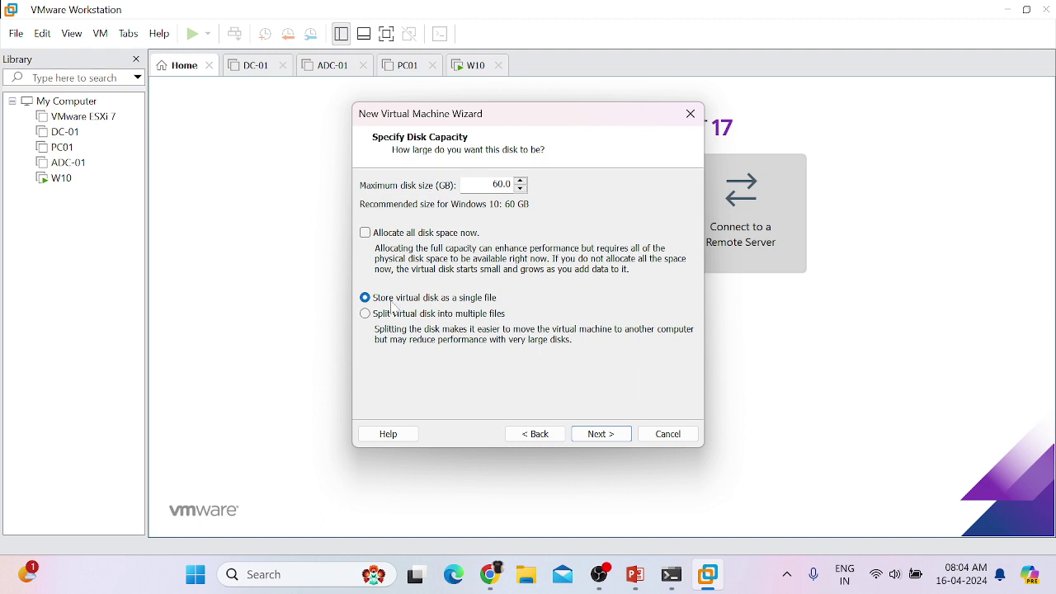
click(609, 437)
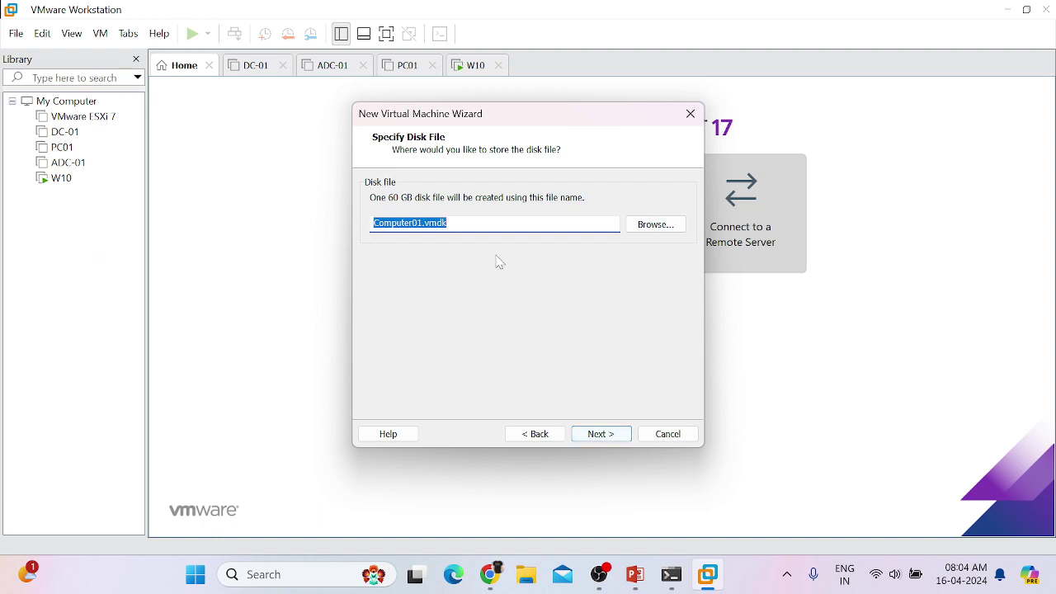
Step: Keep the disk file name Computer01.vmdk and go to the summary
click(464, 224)
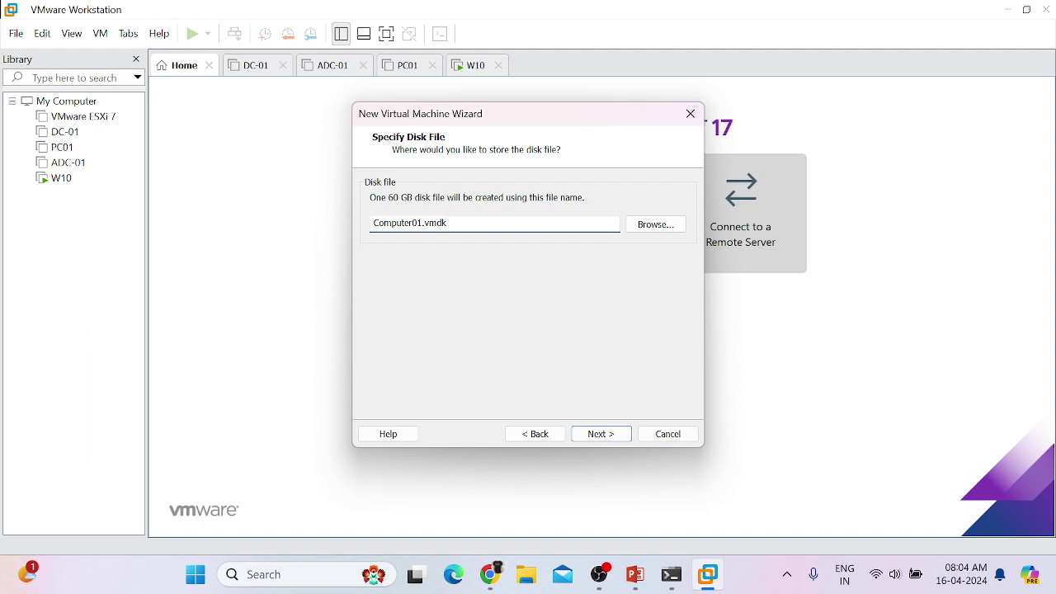
drag(424, 224, 447, 224)
click(537, 224)
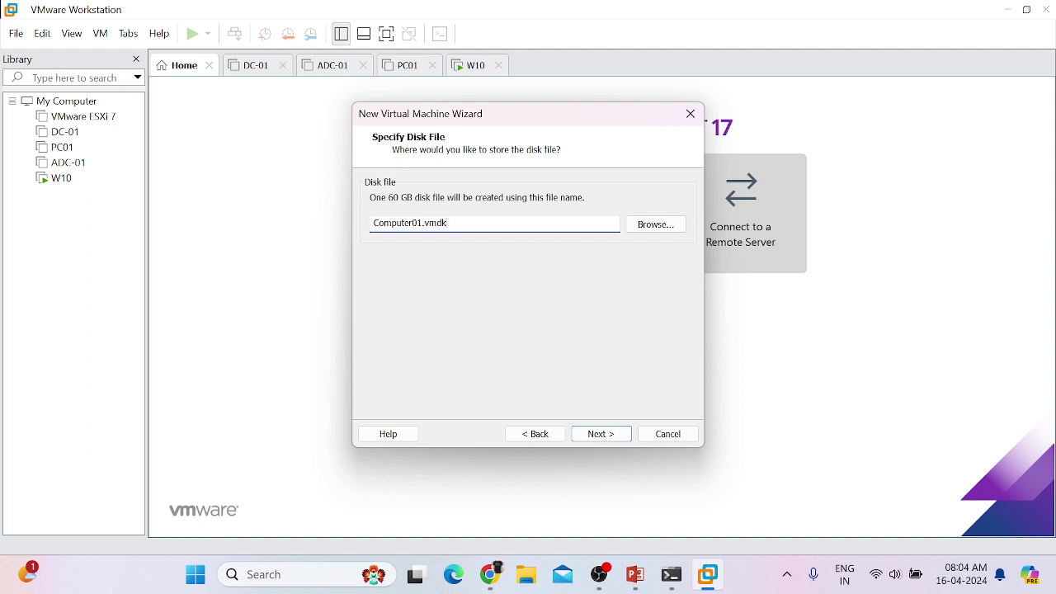
click(608, 437)
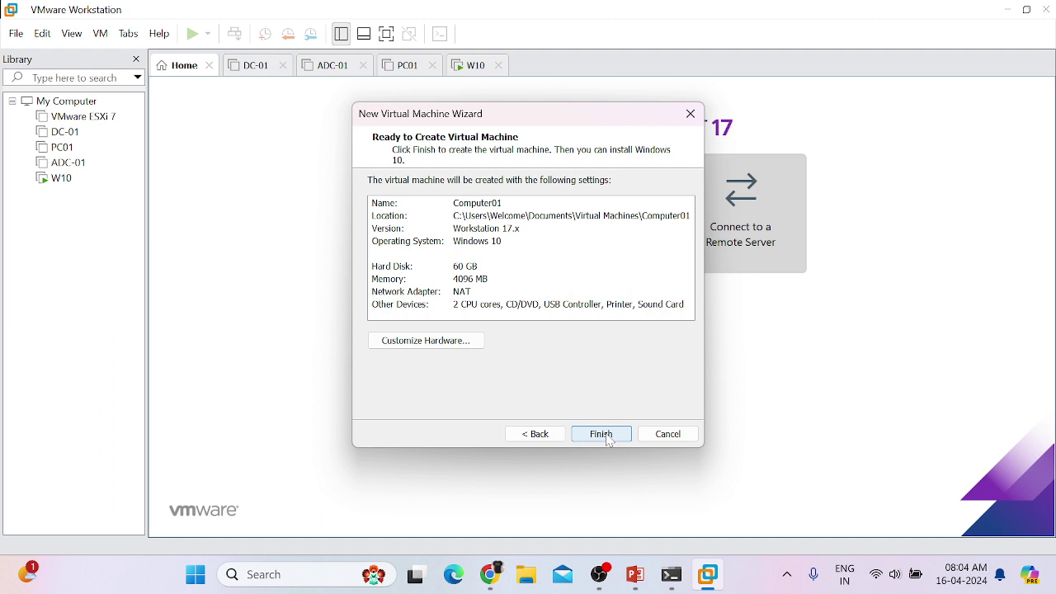
Step: Finish the wizard to create the Computer01 virtual machine
click(601, 433)
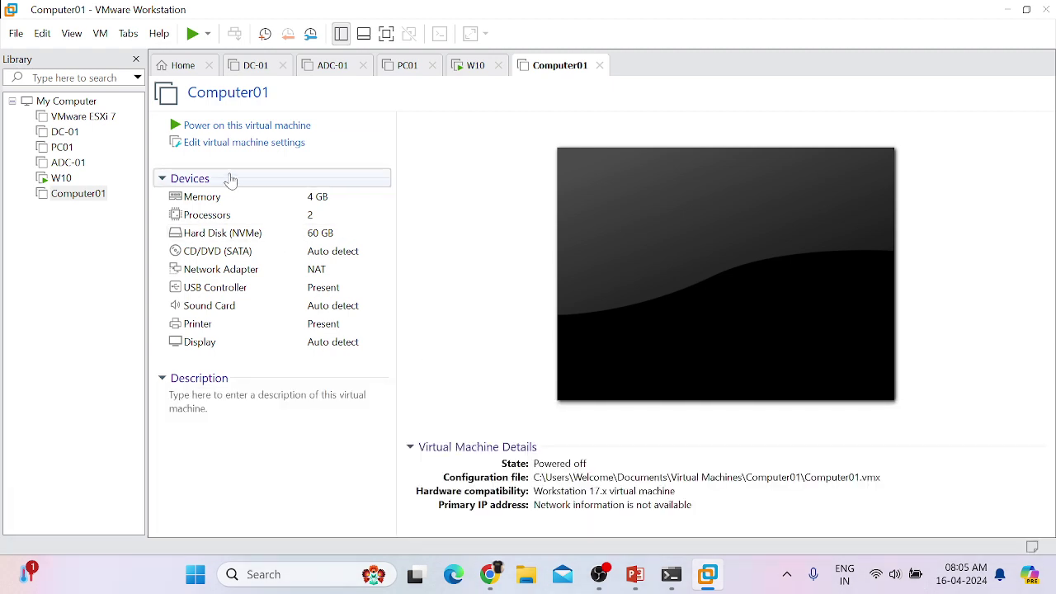
Step: Power on Computer01 and dismiss the CD-ROM warning and Install Windows bar
click(229, 129)
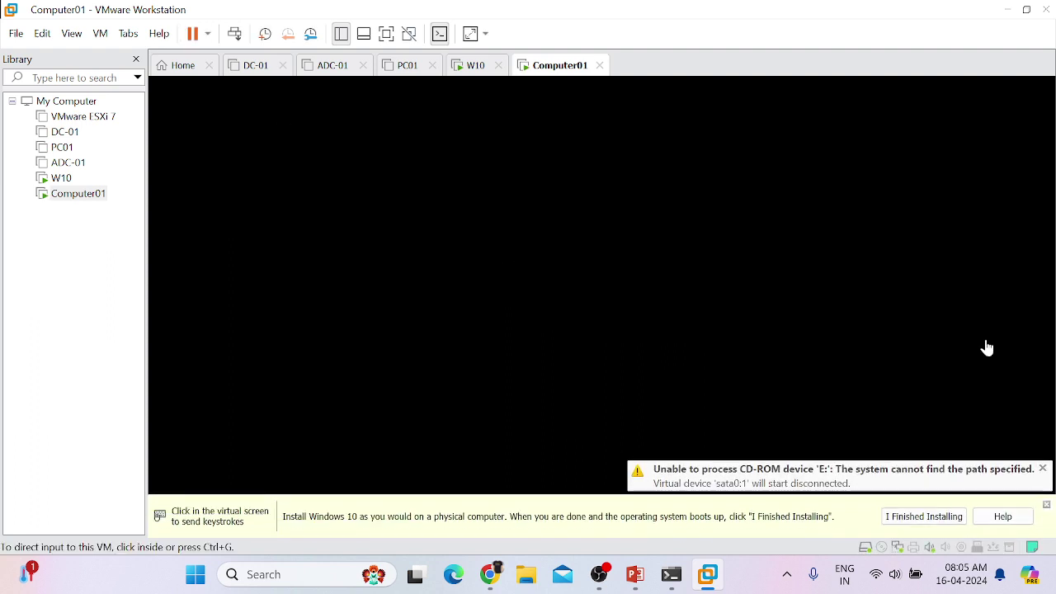
click(1042, 468)
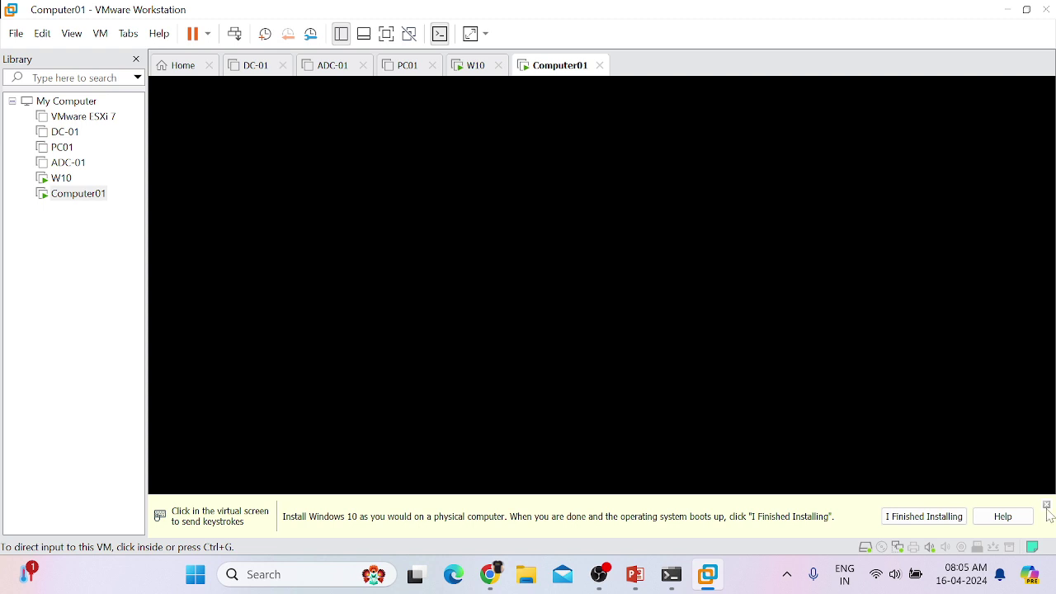
click(1046, 505)
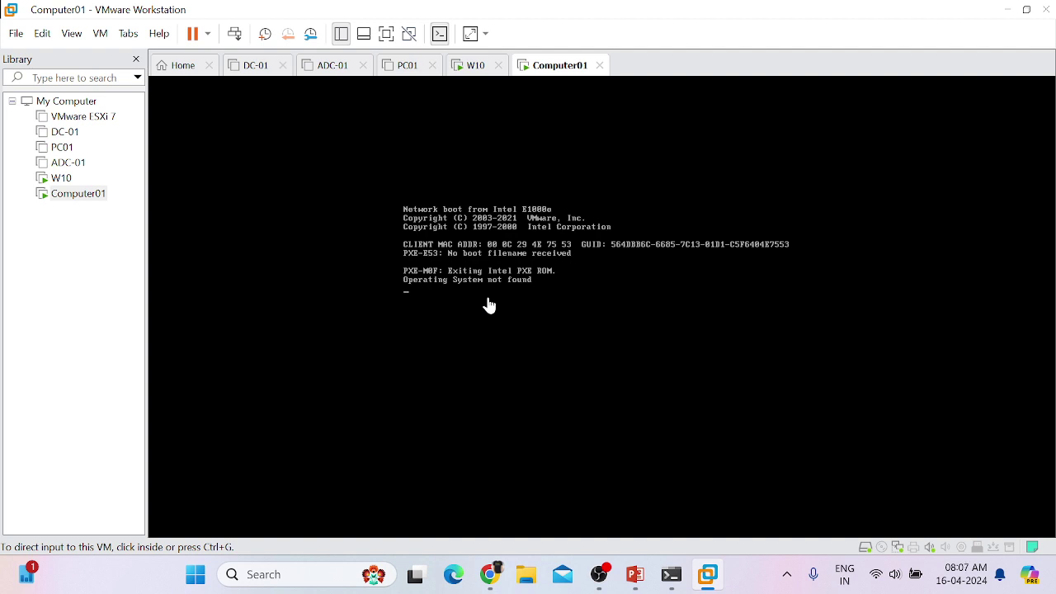
Step: Power off Computer01 from its tab's Power menu and confirm the prompt
right_click(560, 79)
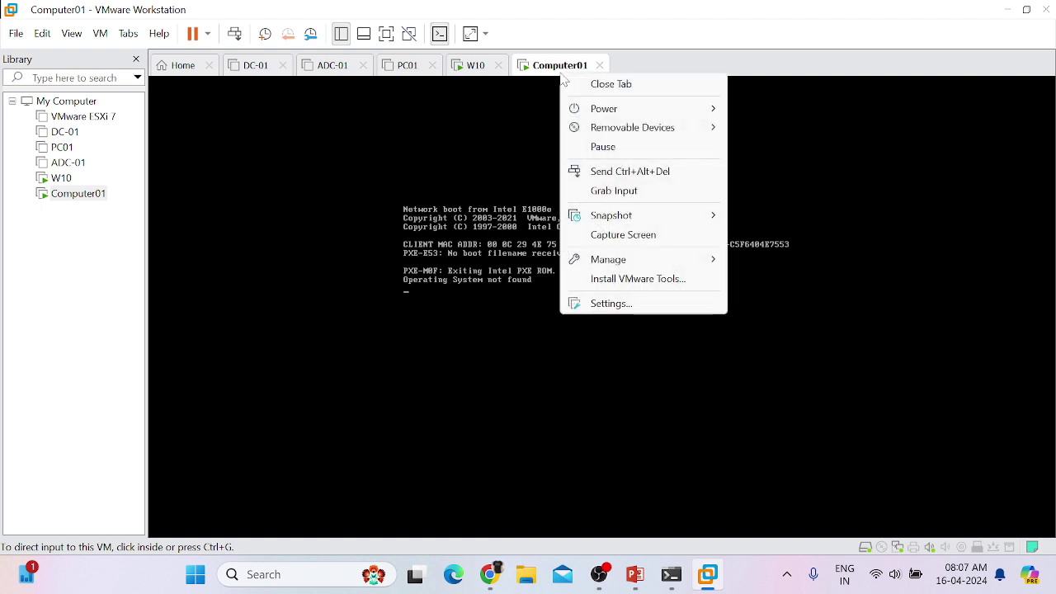
click(421, 157)
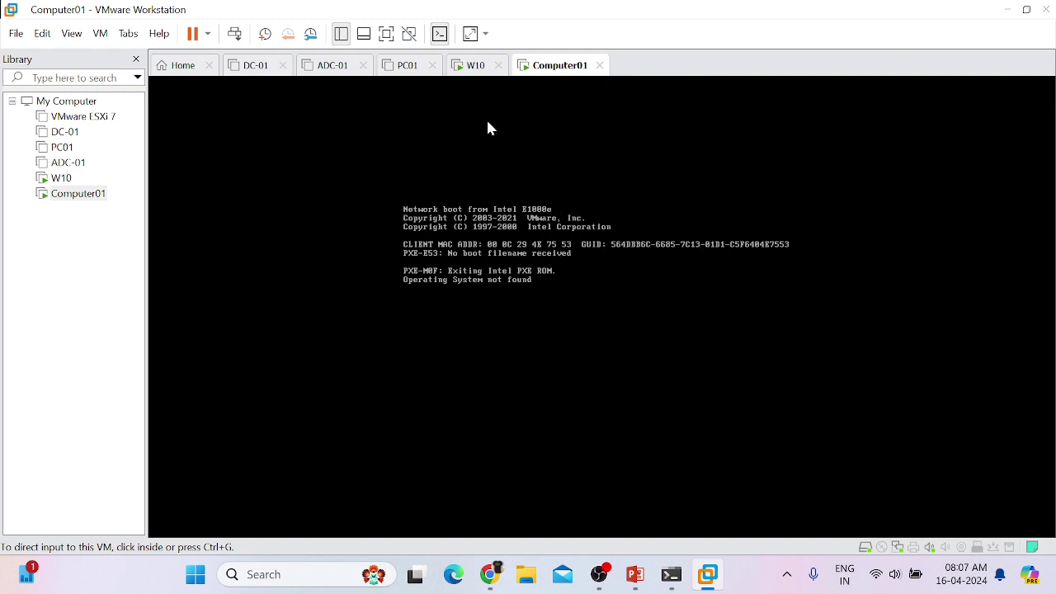
right_click(555, 73)
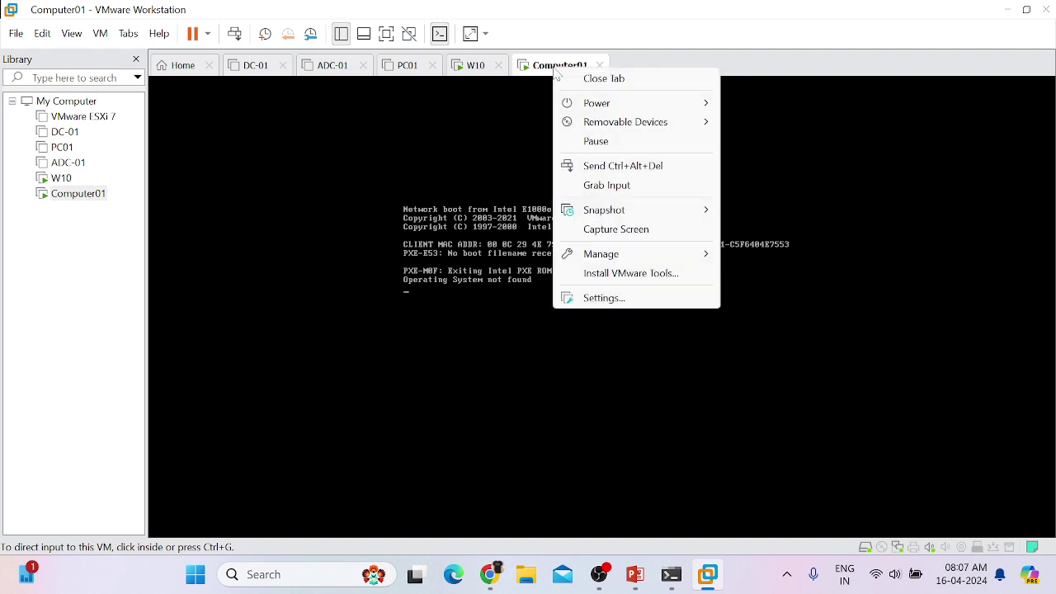
mouse_move(587, 105)
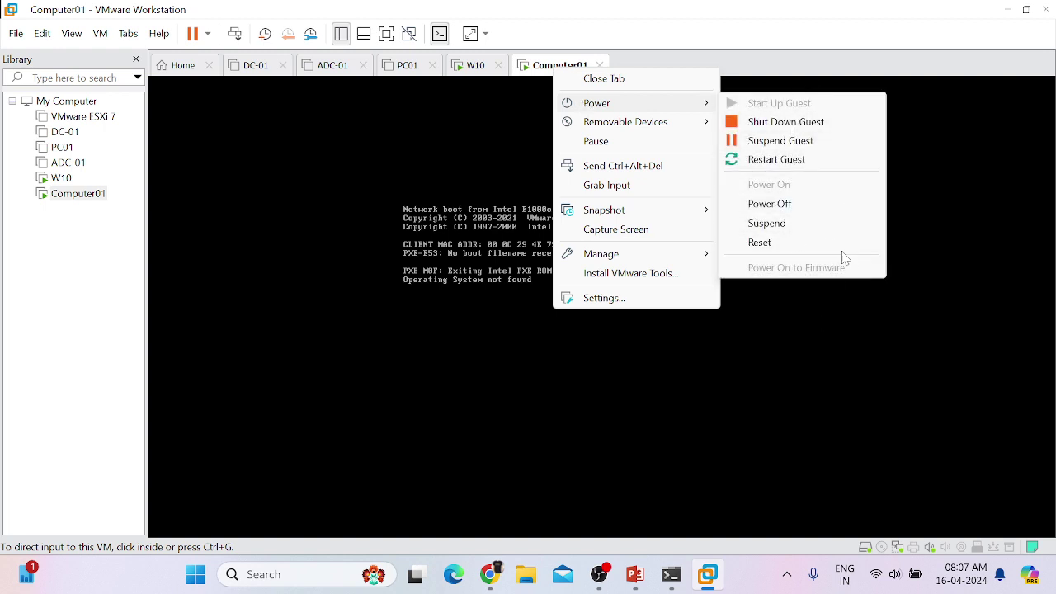
click(793, 204)
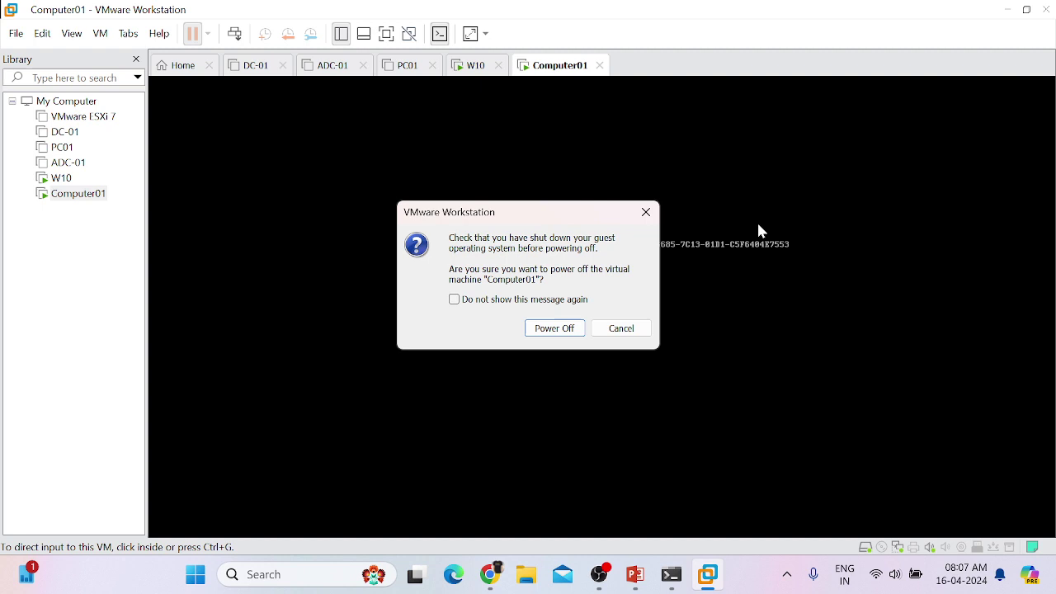
click(559, 329)
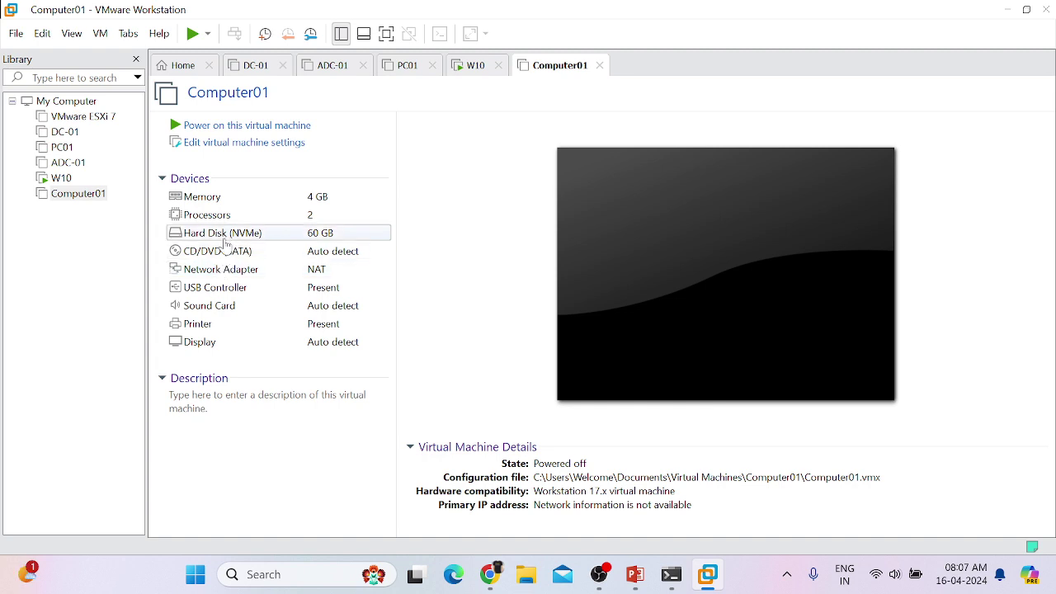
Step: Set the CD/DVD (SATA) drive to use the Windows_10-64Bit_Sep-2021 ISO image
click(223, 252)
double_click(223, 251)
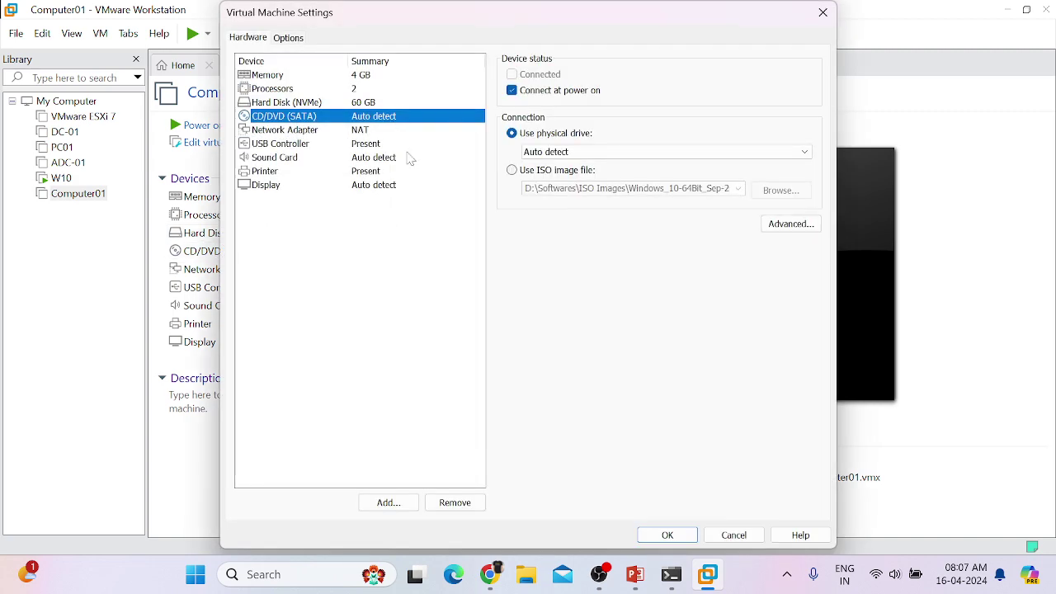
click(511, 171)
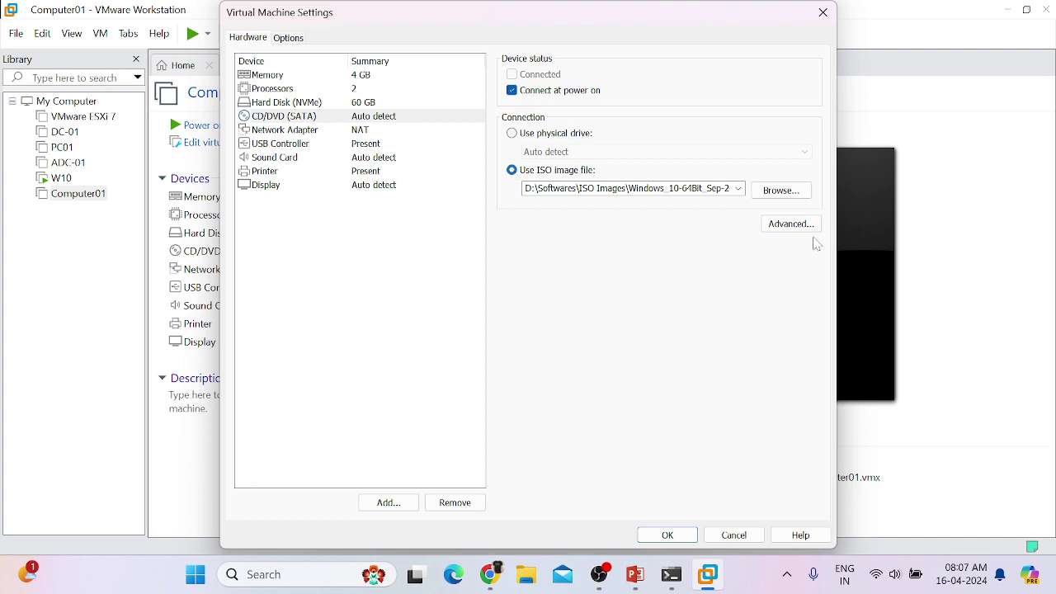
click(796, 191)
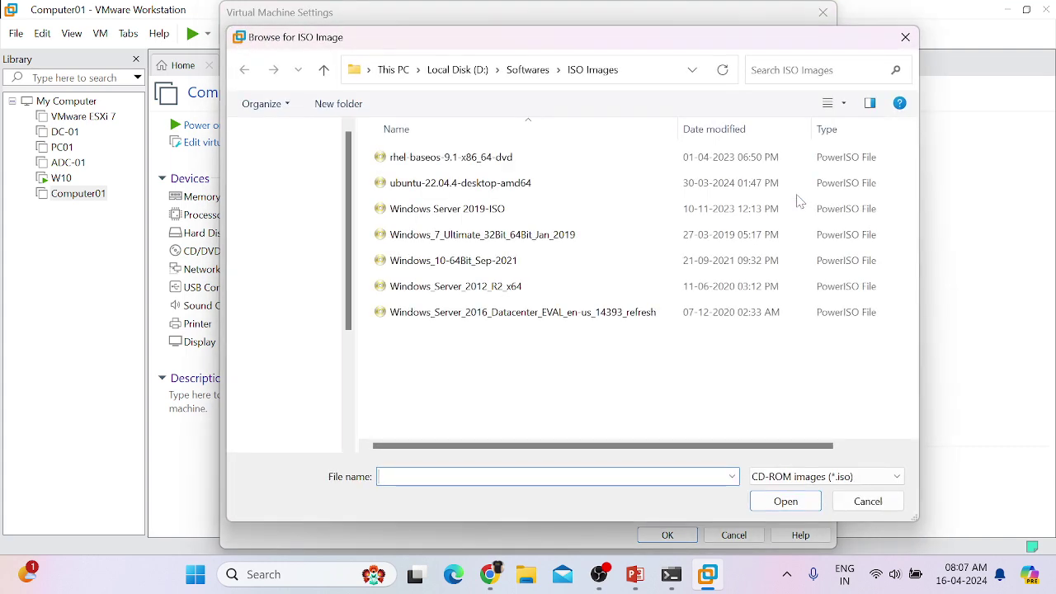
click(443, 262)
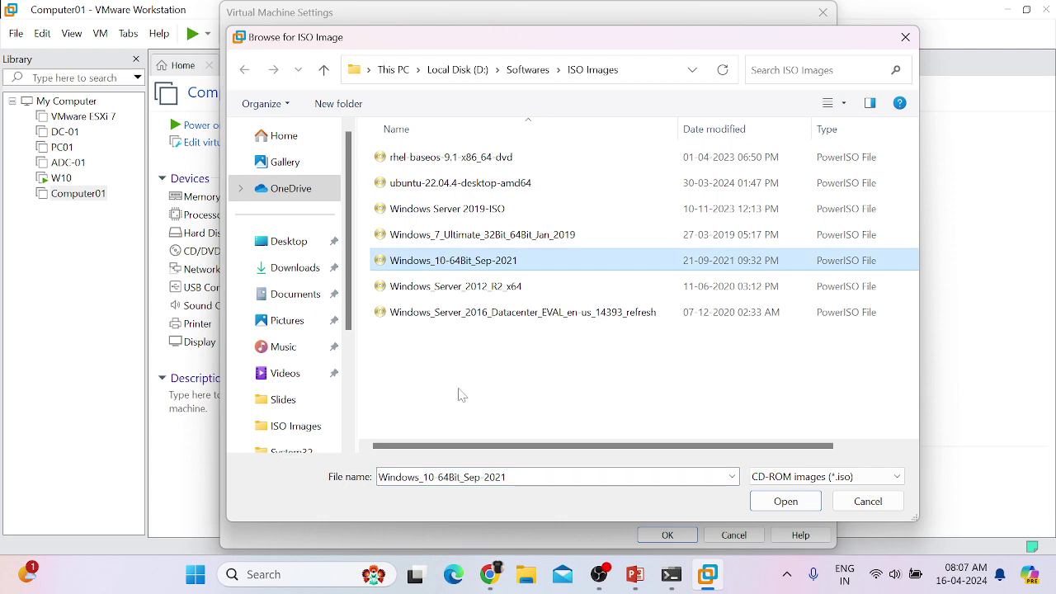
click(798, 504)
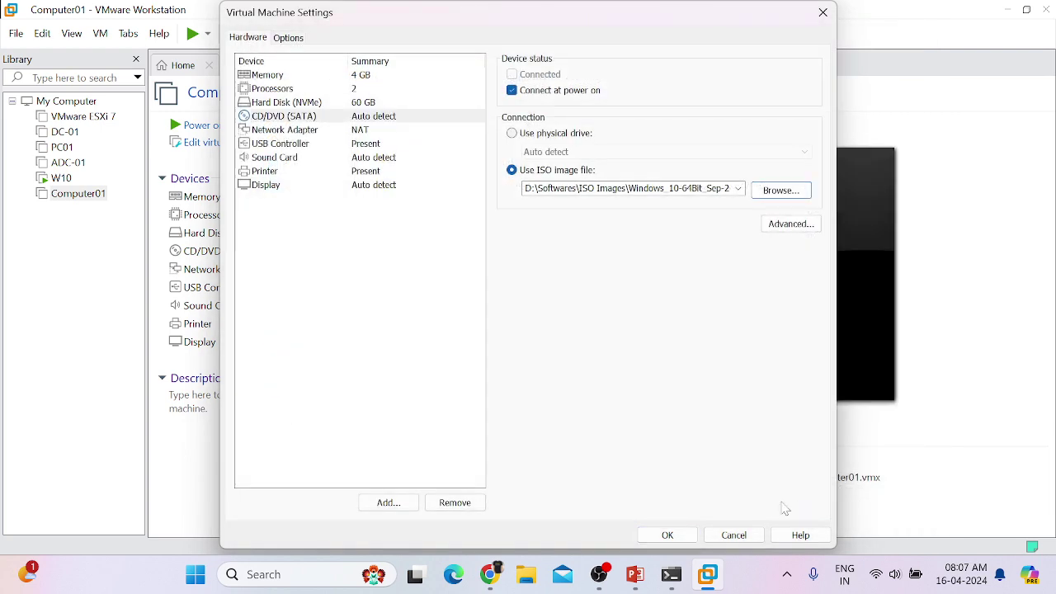
click(669, 535)
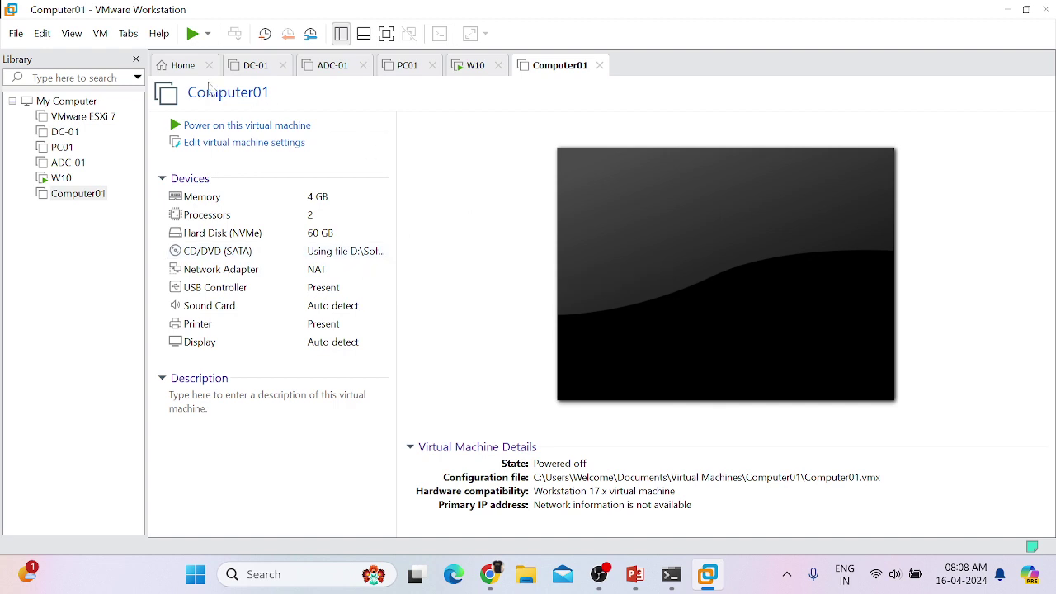
Step: Power on Computer01 so it boots from the Windows 10 ISO
click(208, 128)
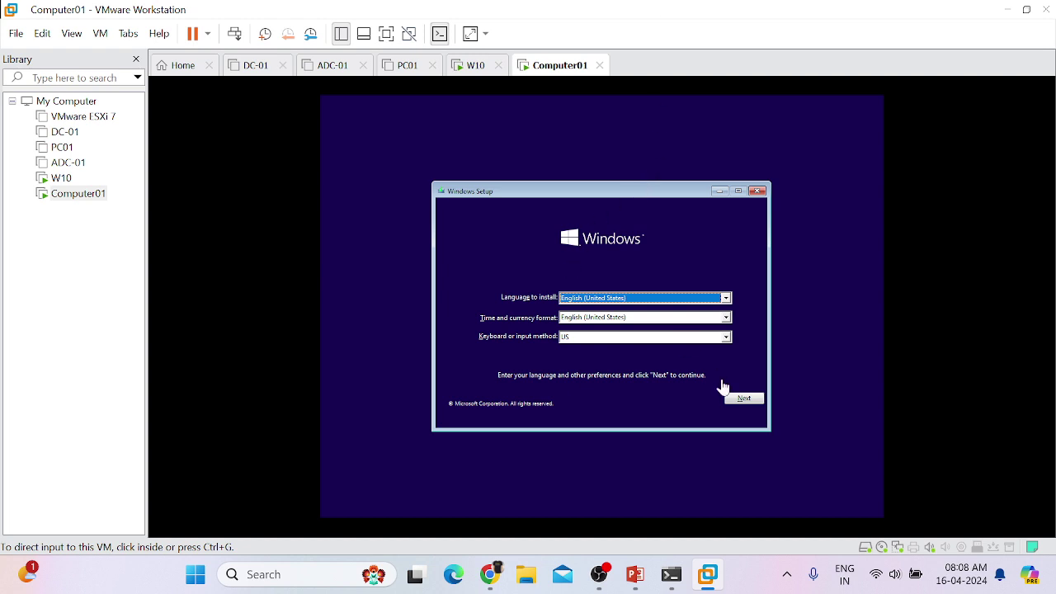
Step: Start Computer01's Windows 10 Setup with default language settings and continue without a product key
click(744, 399)
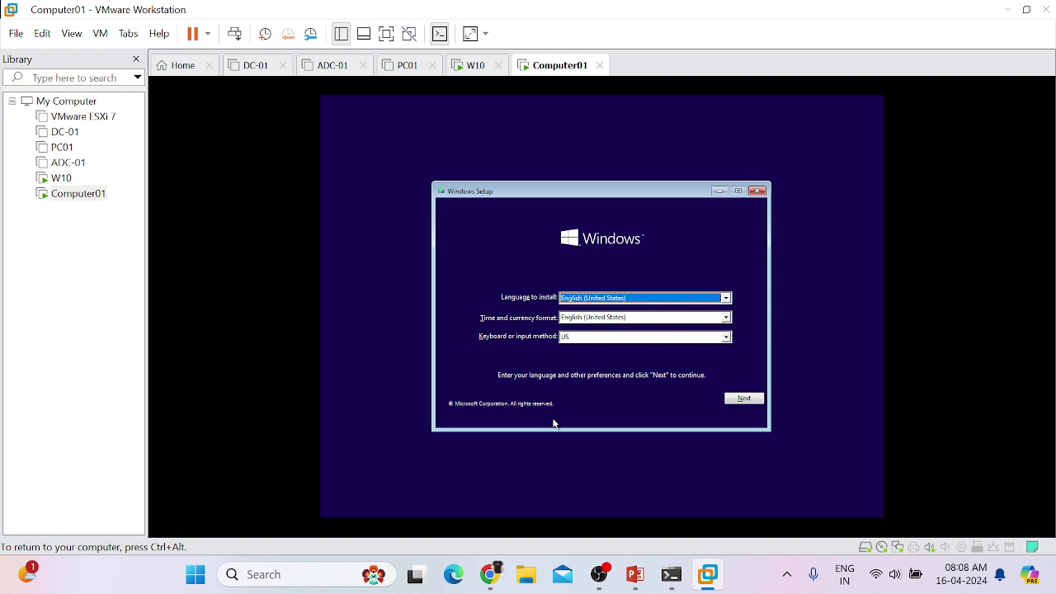
click(743, 399)
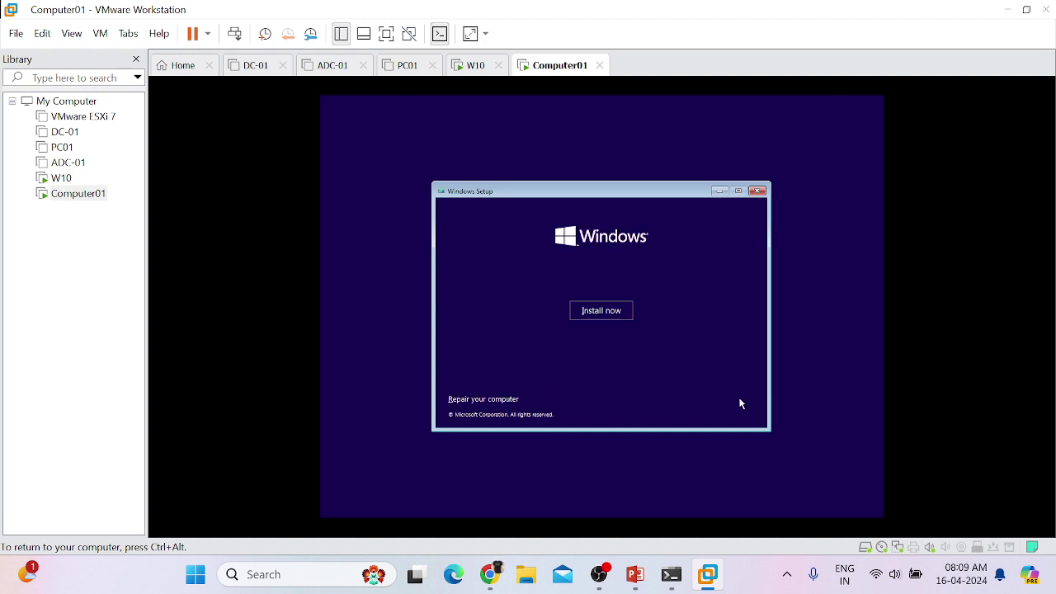
click(598, 320)
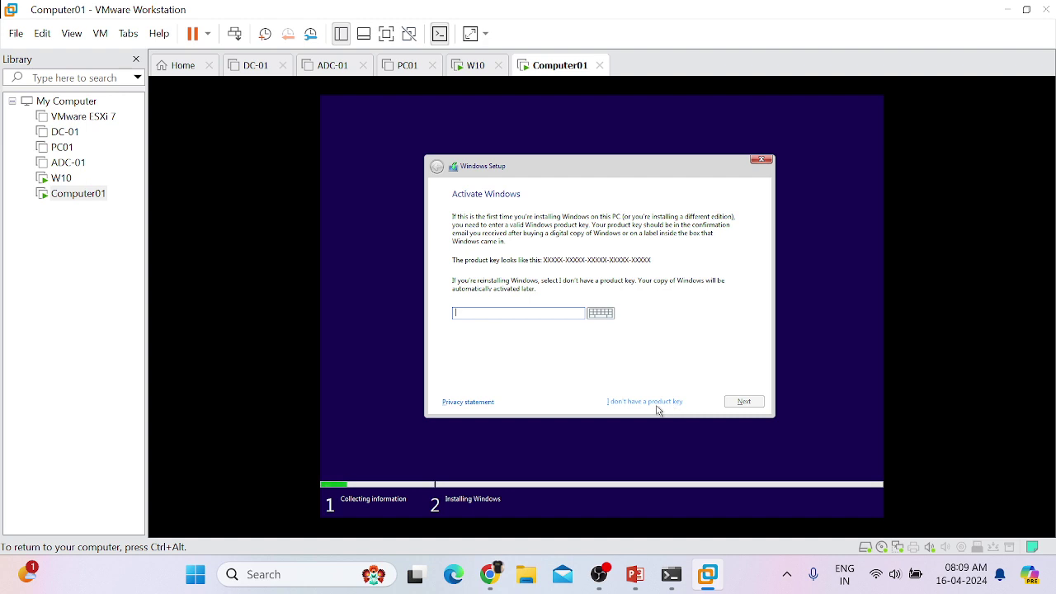
click(660, 403)
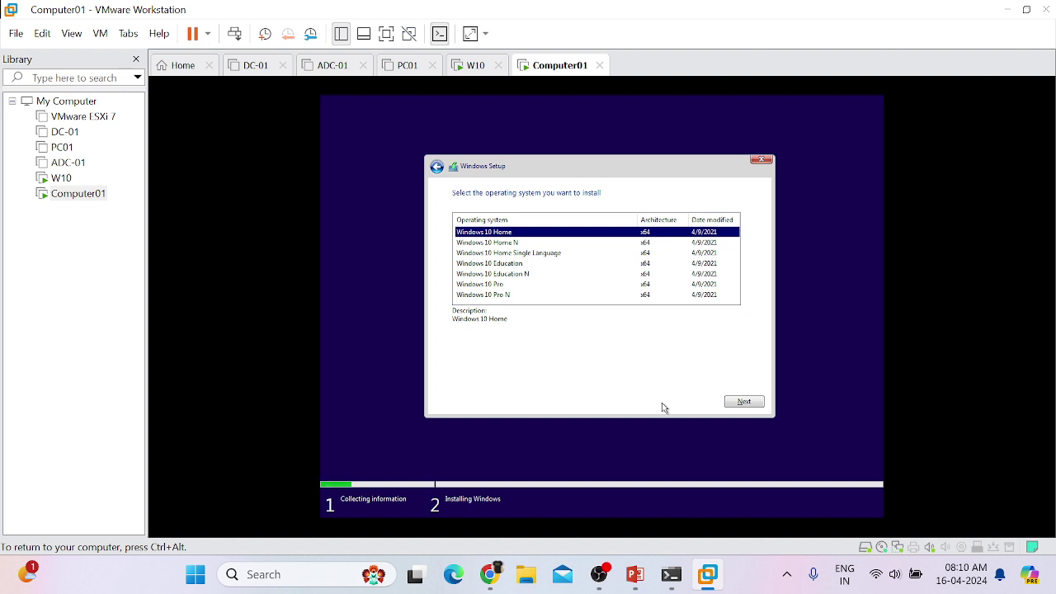
Step: Choose the Windows 10 Pro edition and accept the license terms
click(484, 285)
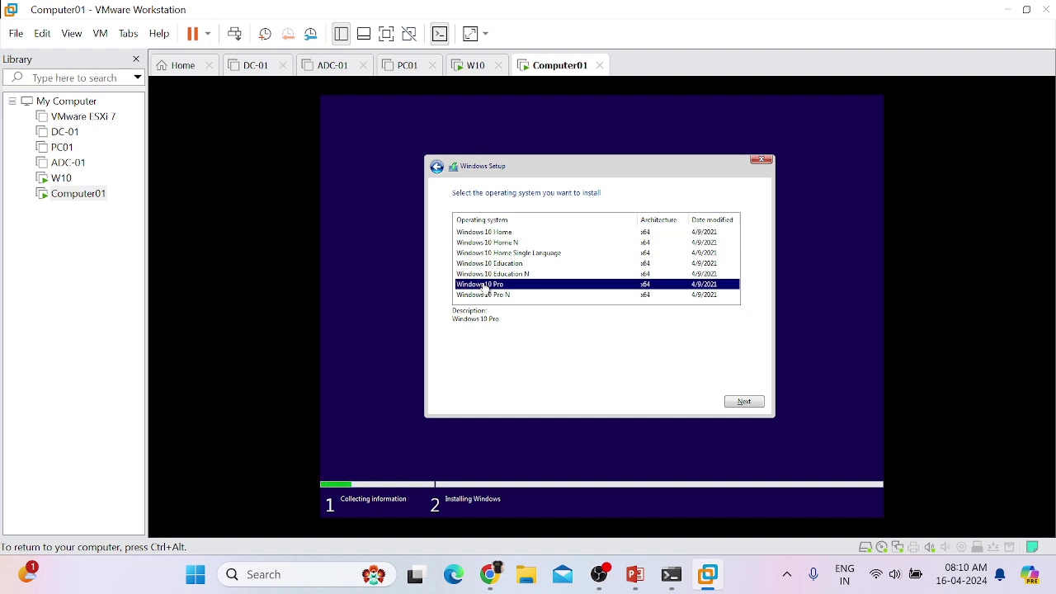
click(749, 403)
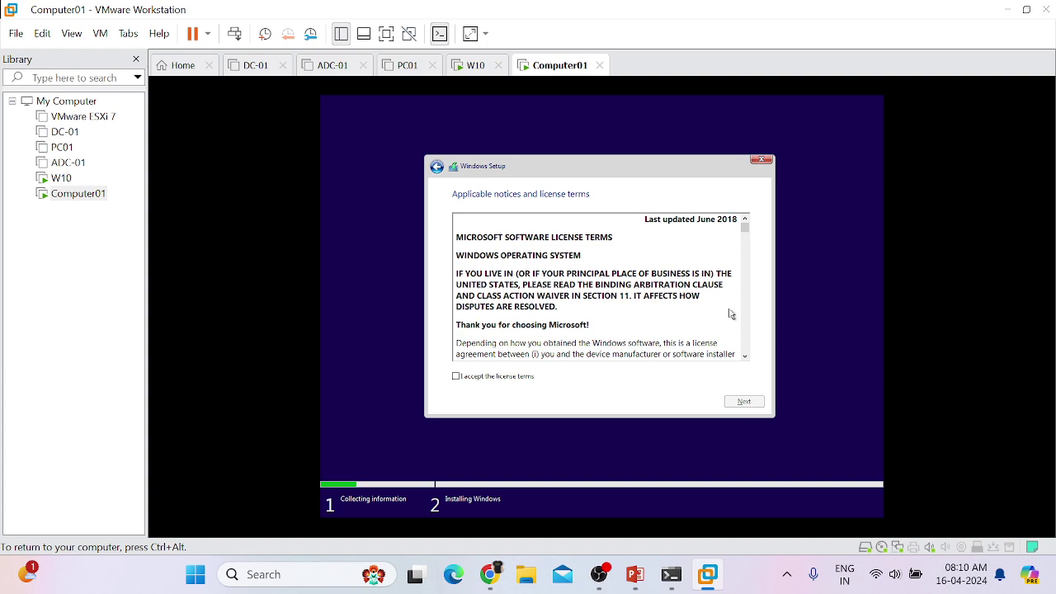
drag(747, 225, 760, 374)
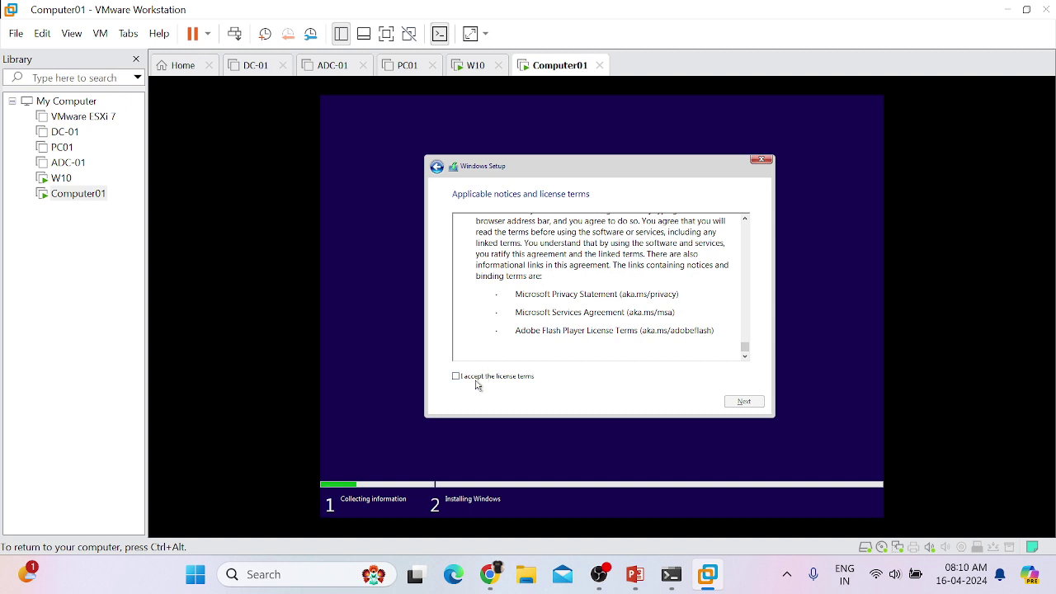
click(458, 376)
click(744, 402)
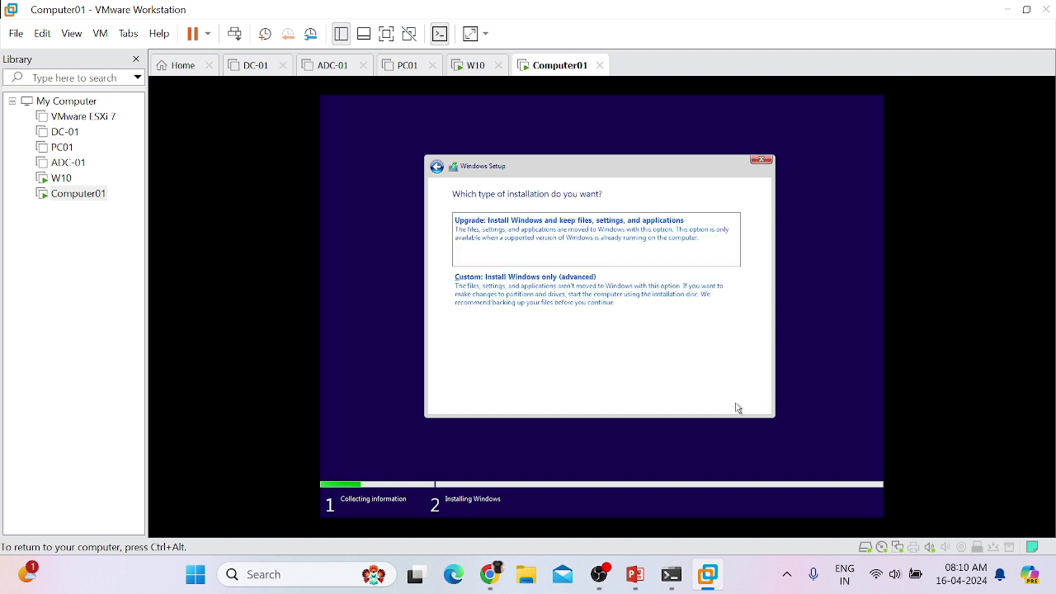
key(ctrl+alt)
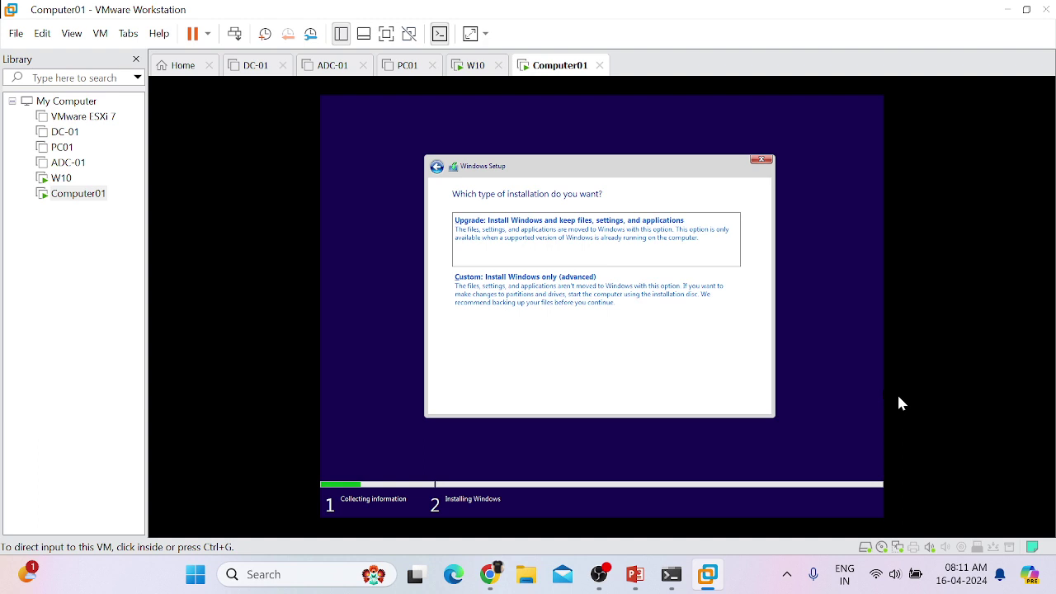
click(899, 402)
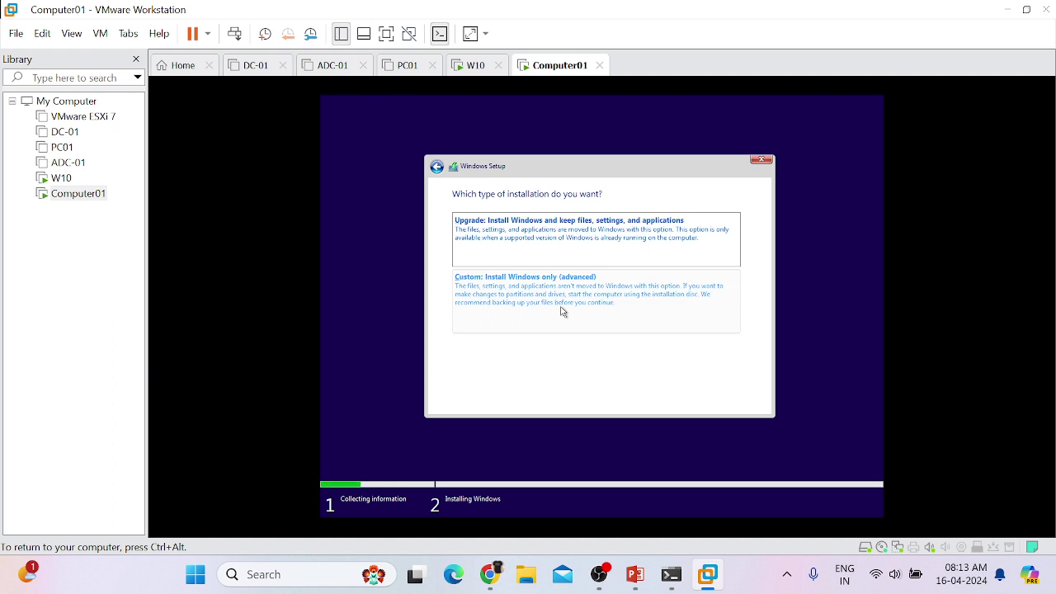
Step: Choose 'Custom: Install Windows only (advanced)' as the installation type
click(498, 294)
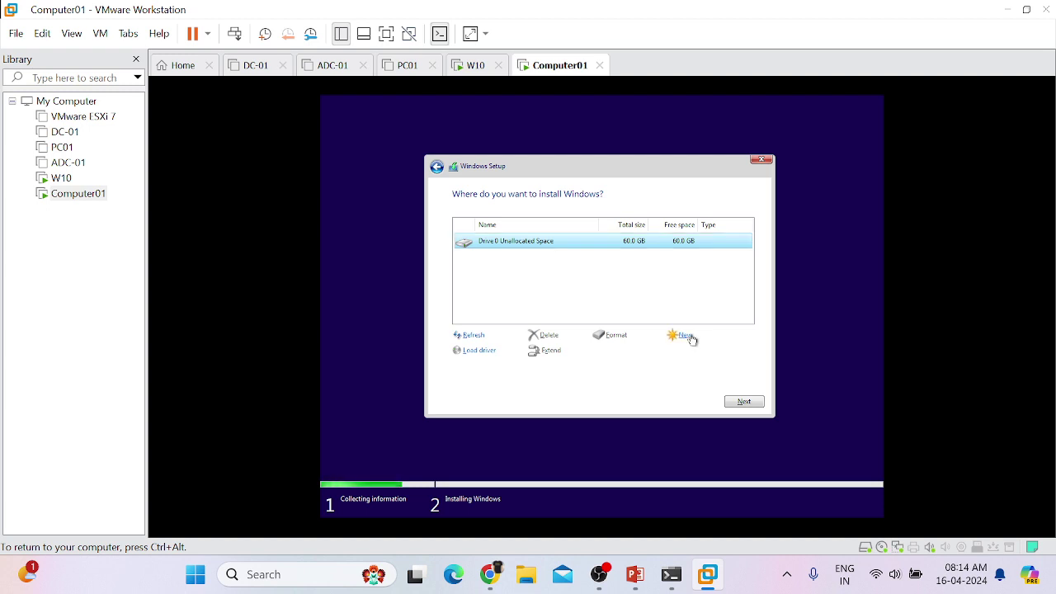
Step: Begin a new partition on the unallocated drive, select the 61440 MB size, and release the VM
click(685, 336)
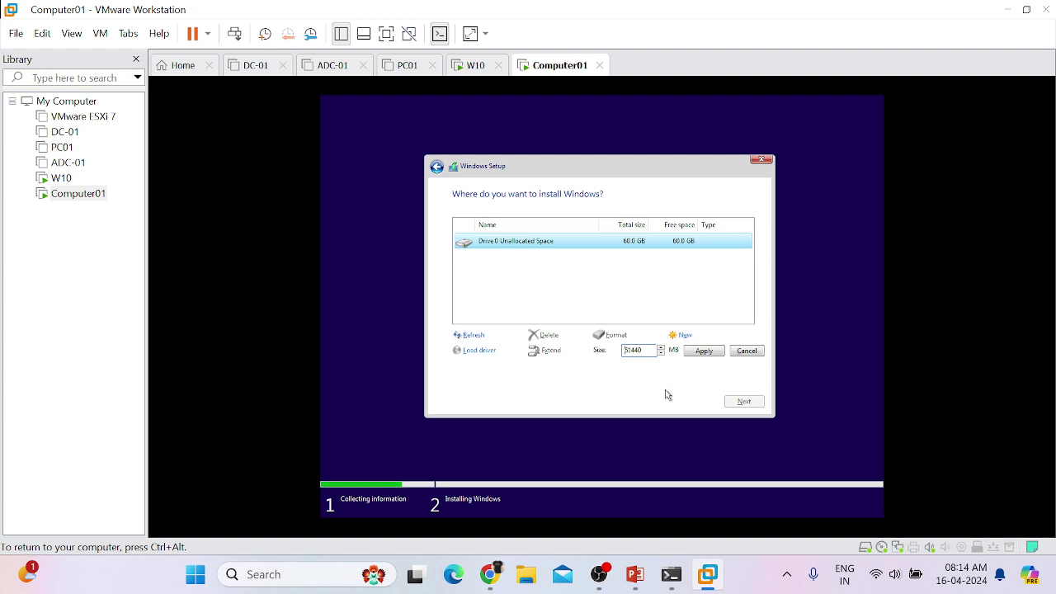
key(ctrl+a)
key(ctrl+alt)
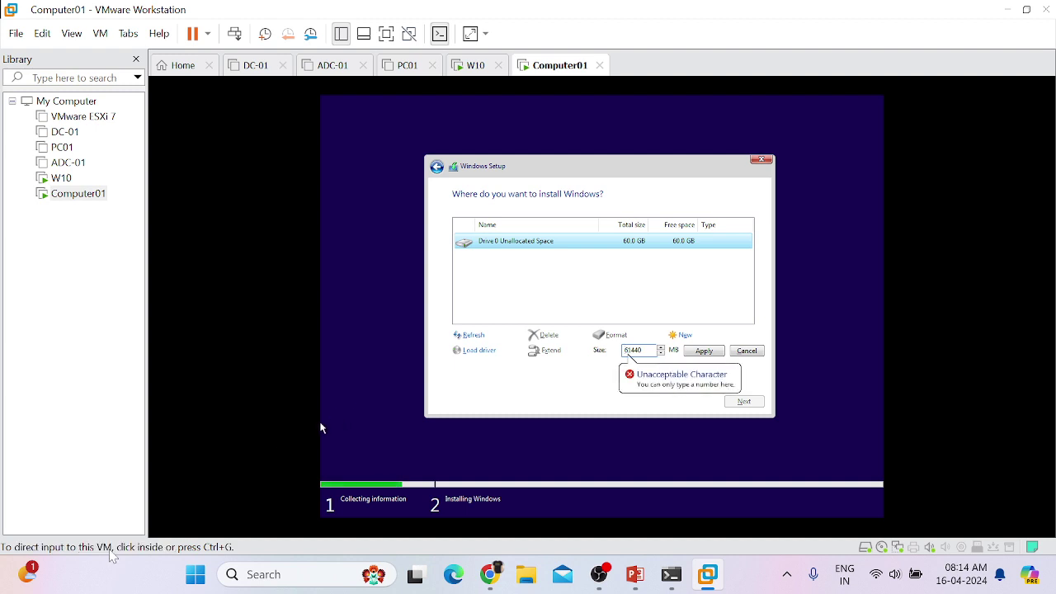
Step: Launch Windows Calculator from the Run box with calc
key(super+r)
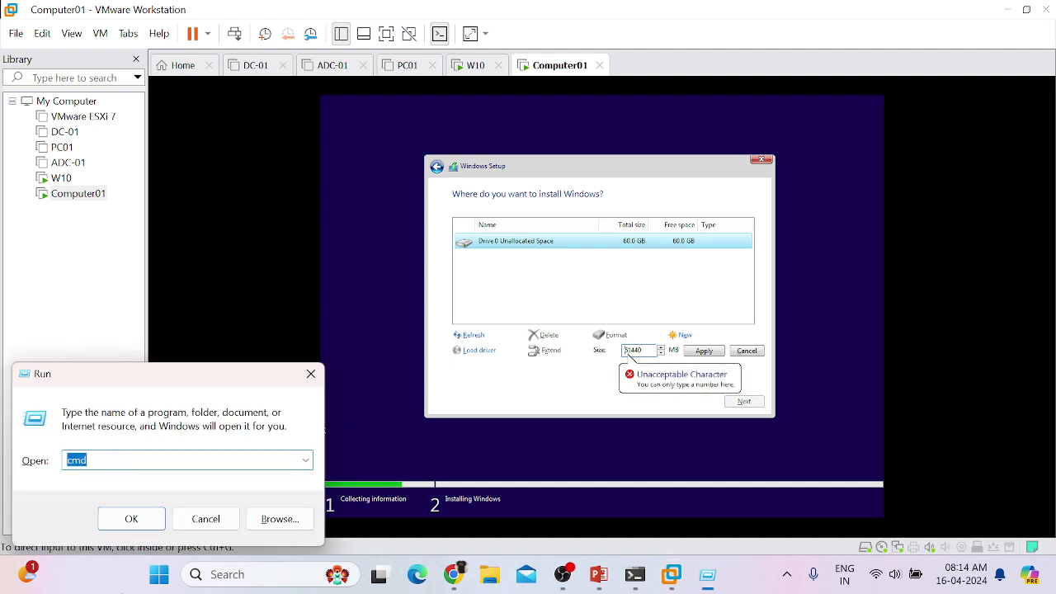
text(clac)
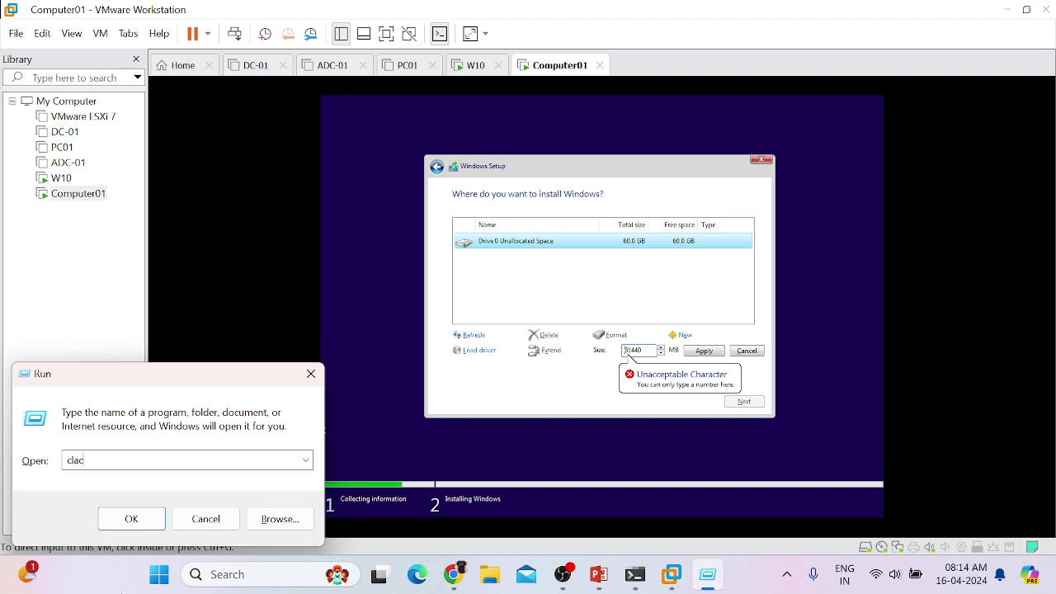
text(alc)
key(Return)
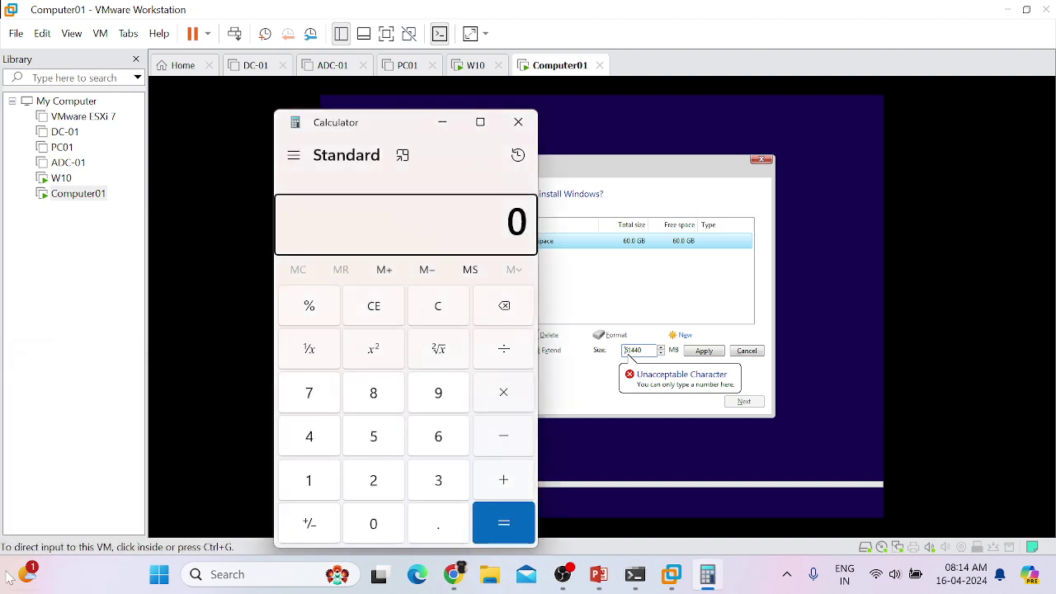
Step: Calculate 1024 × 50 = 51,200, then select the Size value in the VM
click(308, 480)
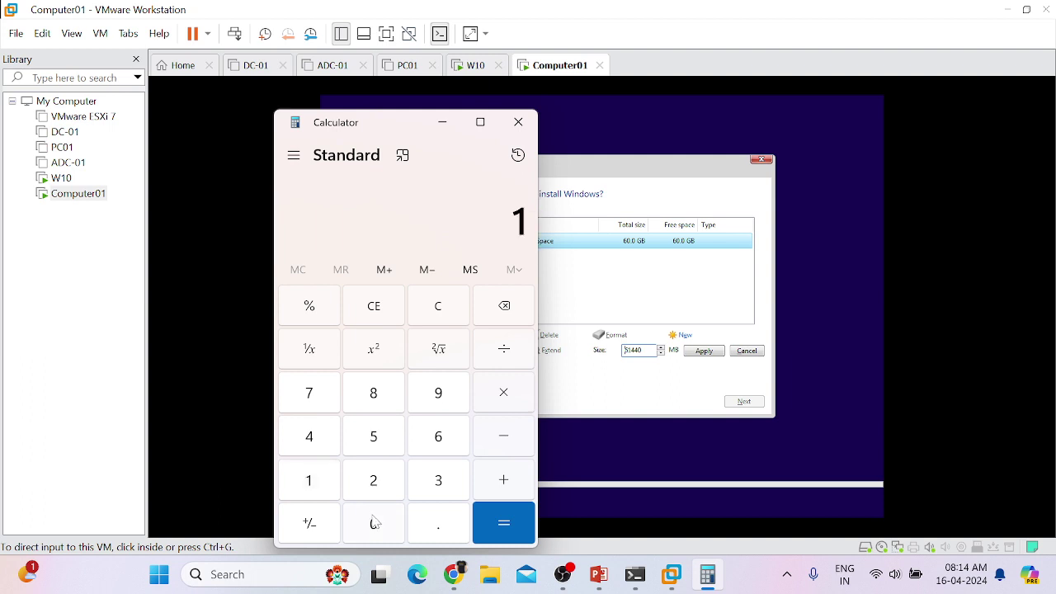
click(373, 523)
click(382, 490)
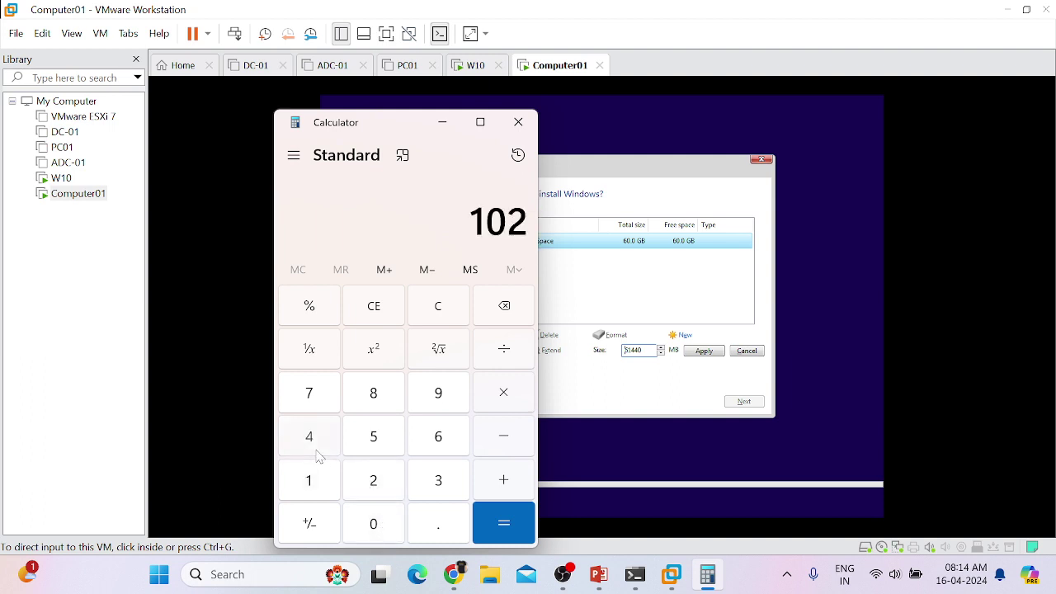
click(310, 437)
click(507, 396)
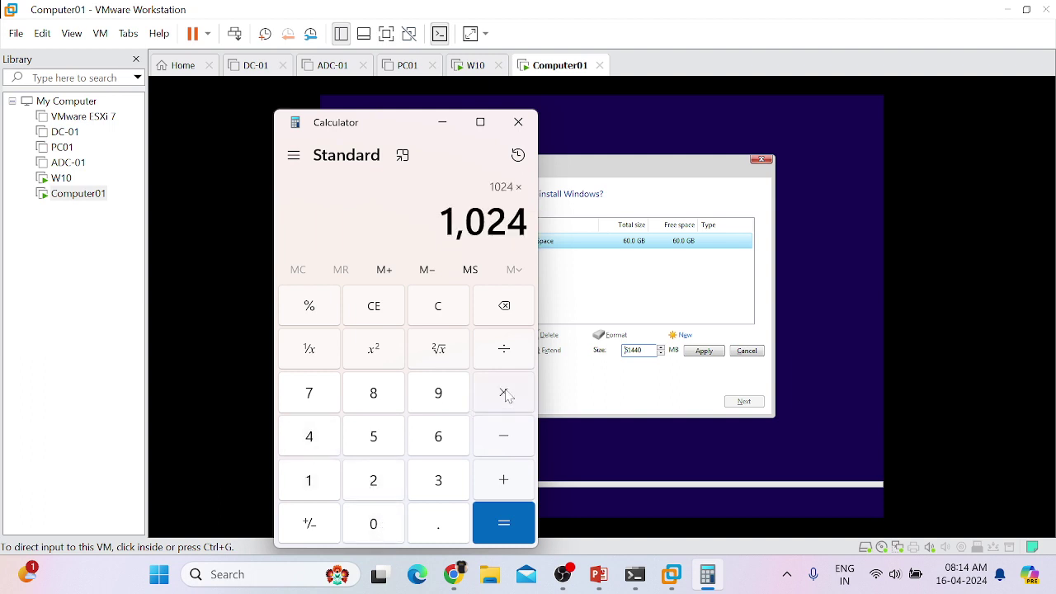
click(377, 444)
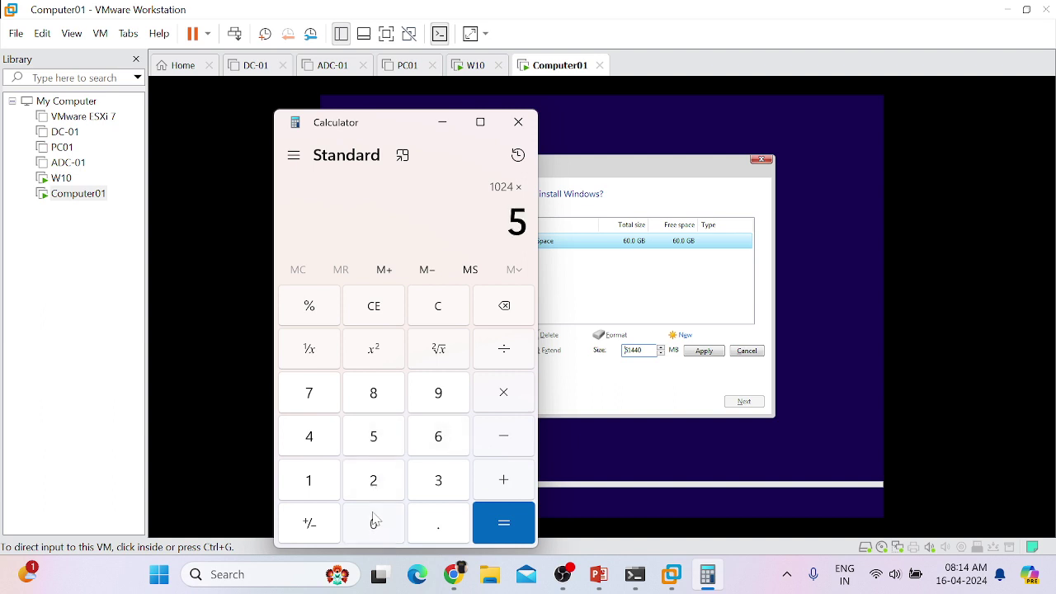
click(373, 520)
click(499, 532)
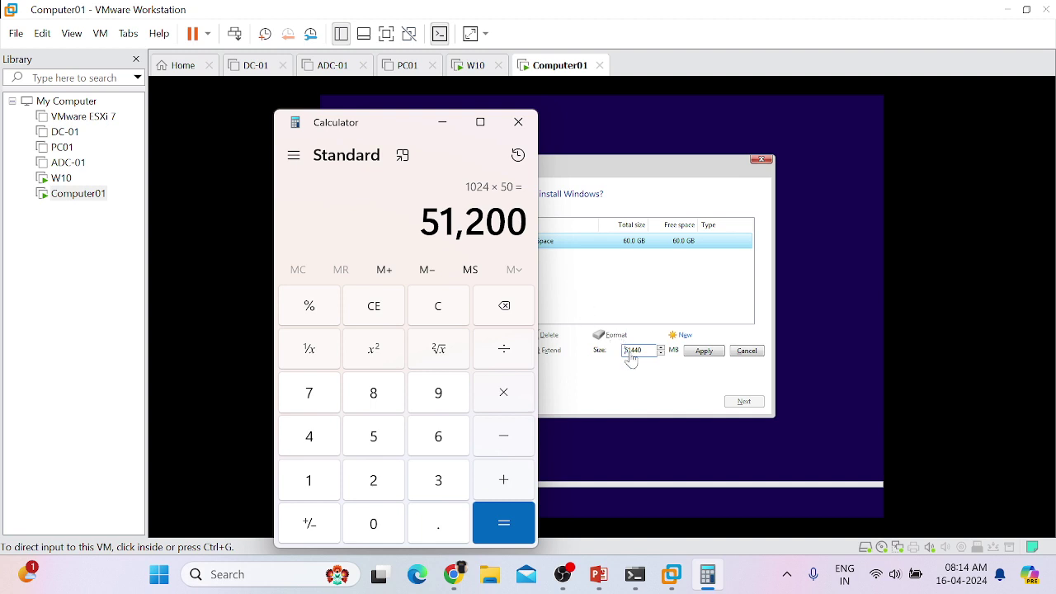
double_click(634, 350)
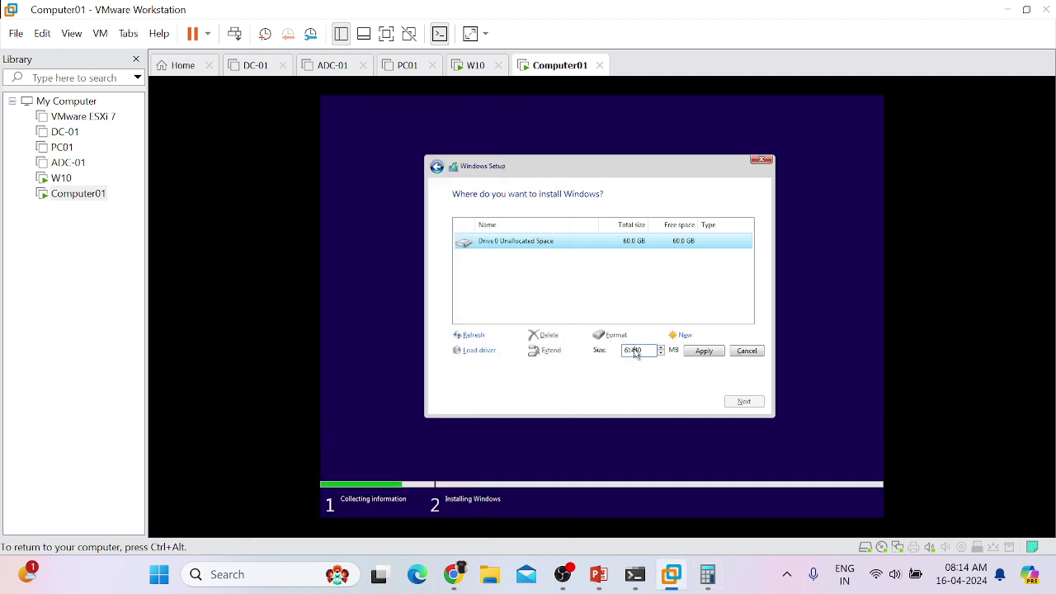
Step: Set the partition size to 51200 MB, apply it, and dismiss Setup's notice
text(51200)
click(706, 353)
click(675, 351)
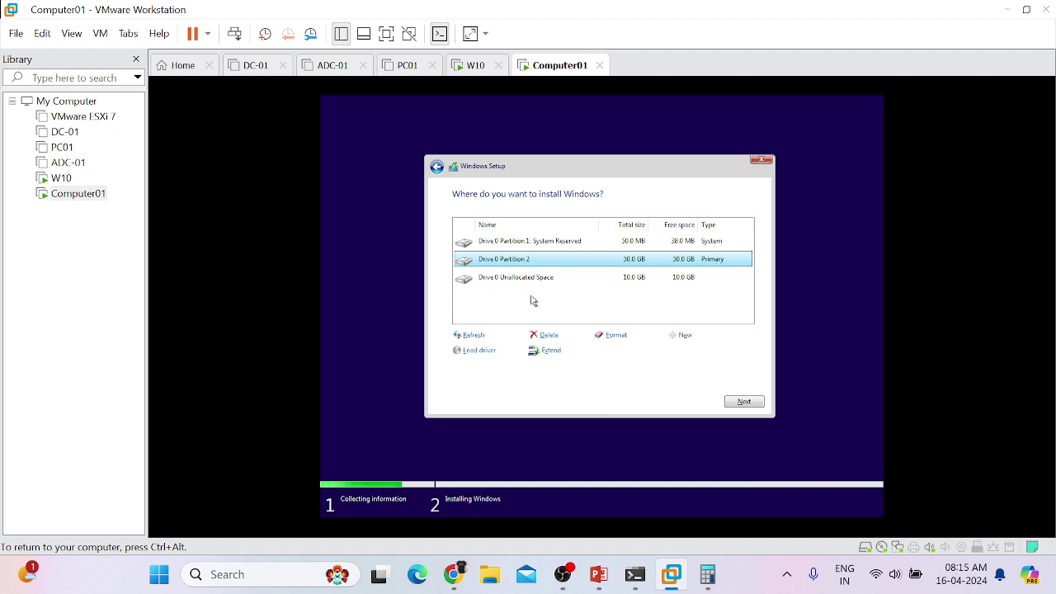
Step: Turn the leftover 10 GB unallocated space into a 10239 MB partition, then select Partition 2
click(507, 278)
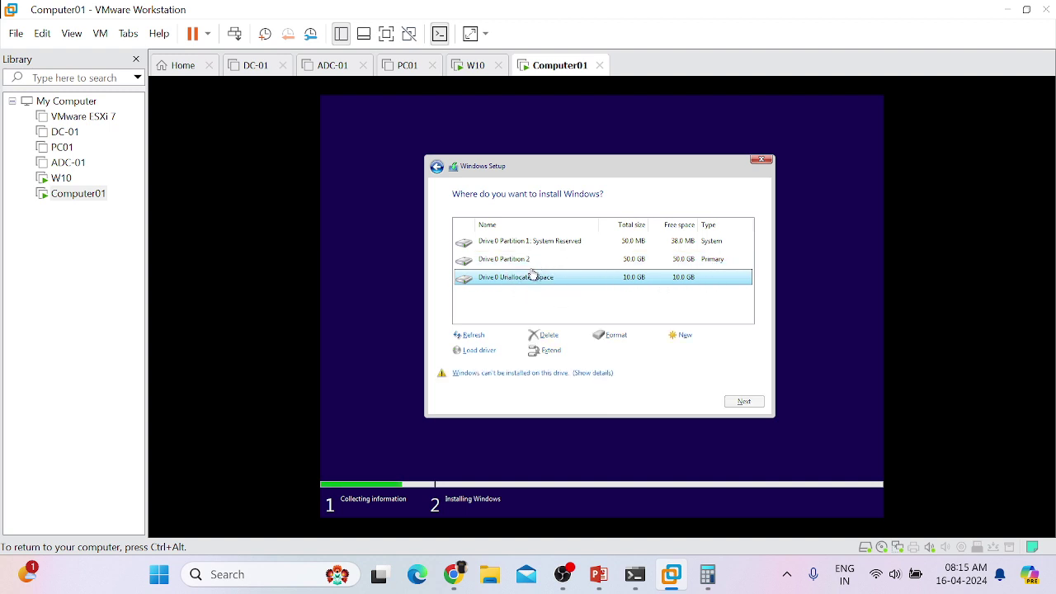
click(681, 336)
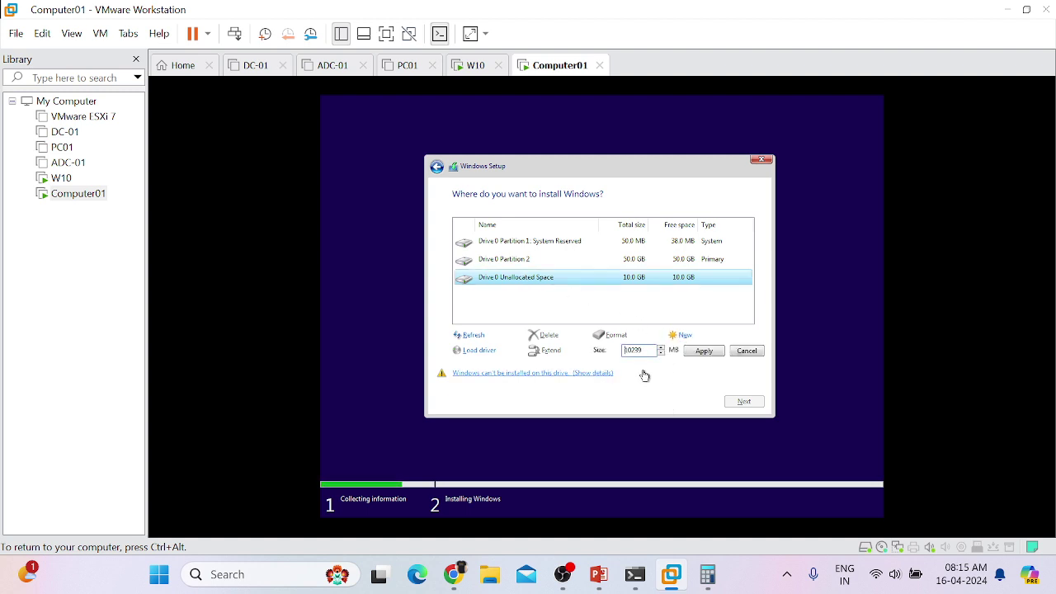
click(699, 353)
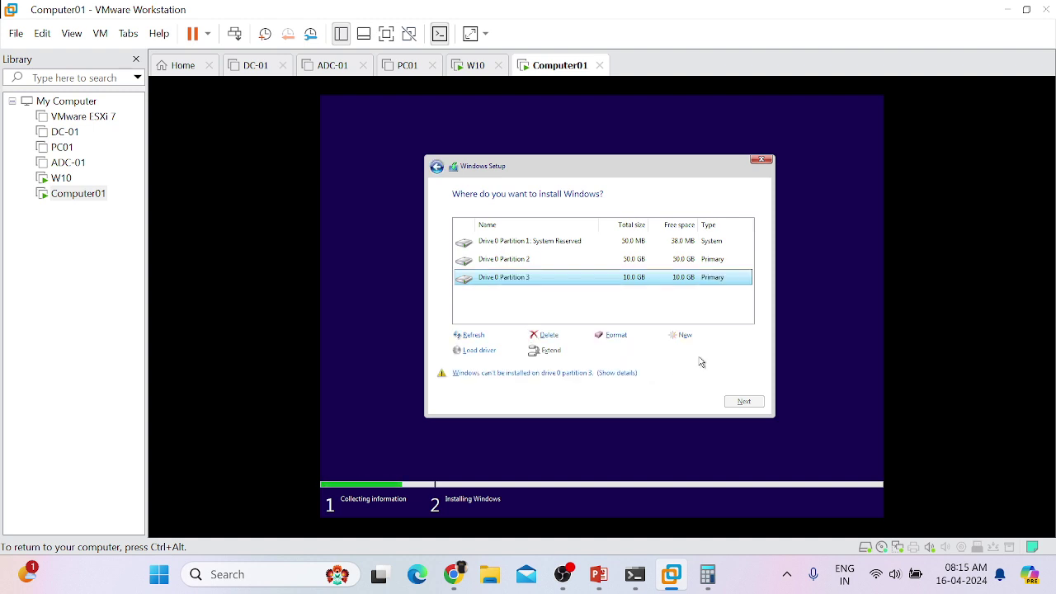
click(635, 261)
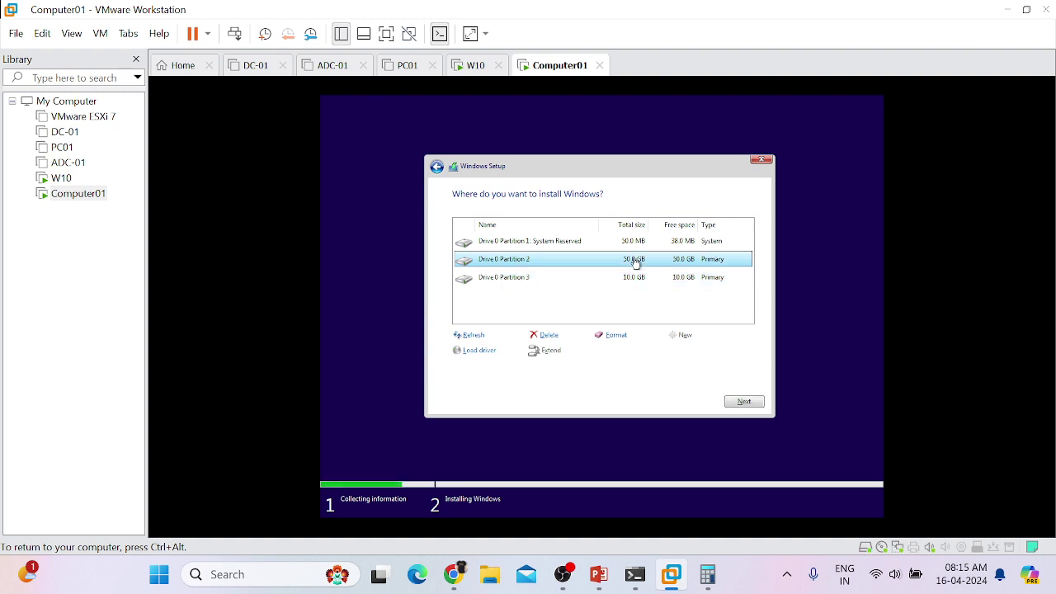
Step: Check Partition 3, then install Windows on the 50 GB Drive 0 Partition 2
click(684, 281)
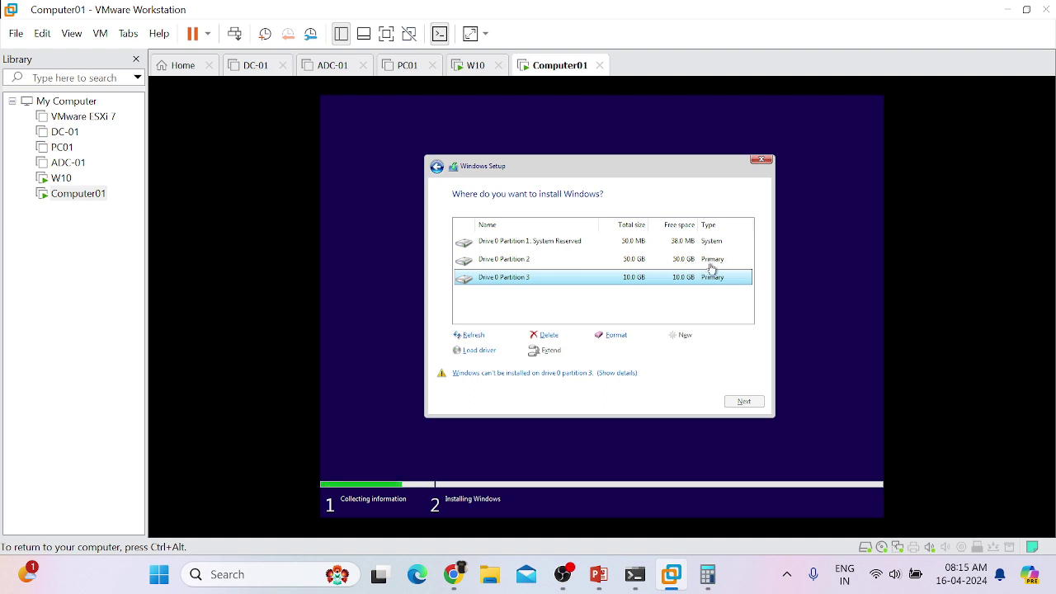
click(711, 260)
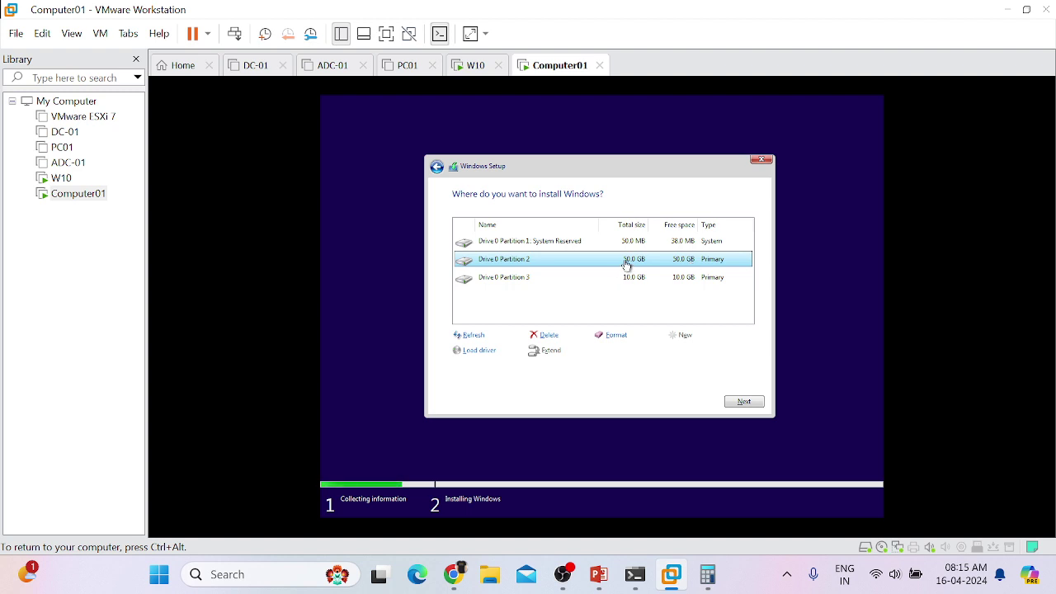
click(738, 403)
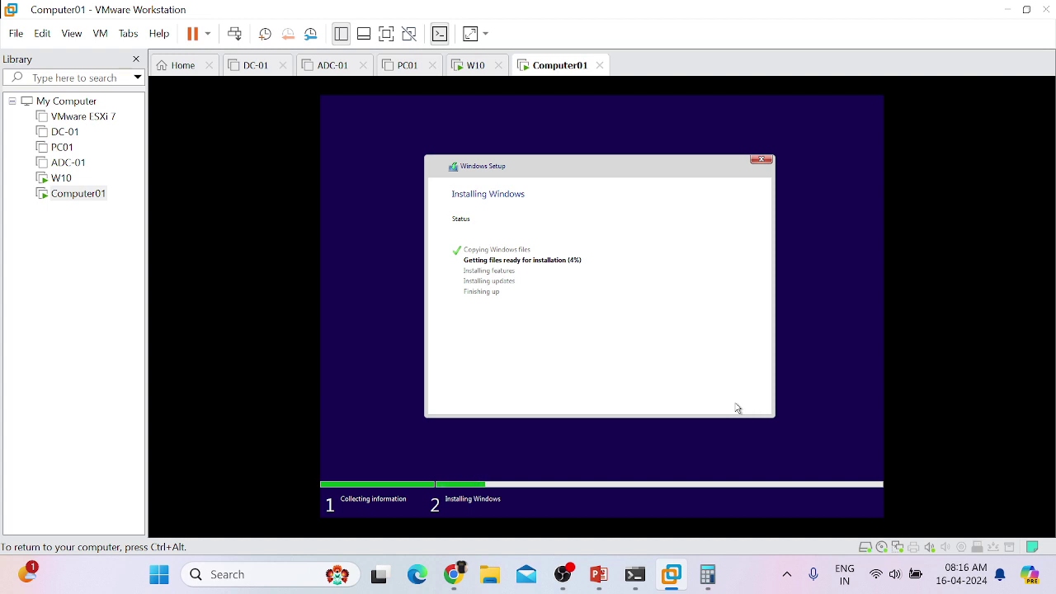
Step: Switch to the W10 virtual machine
click(468, 67)
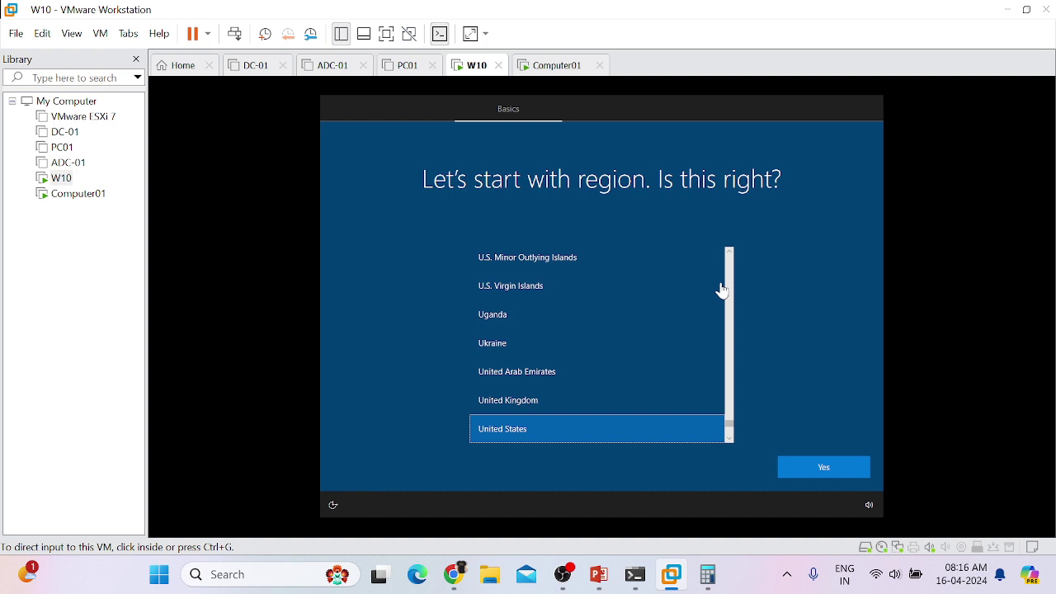
Step: In W10, confirm United States region and US keyboard, skipping a second layout
click(509, 433)
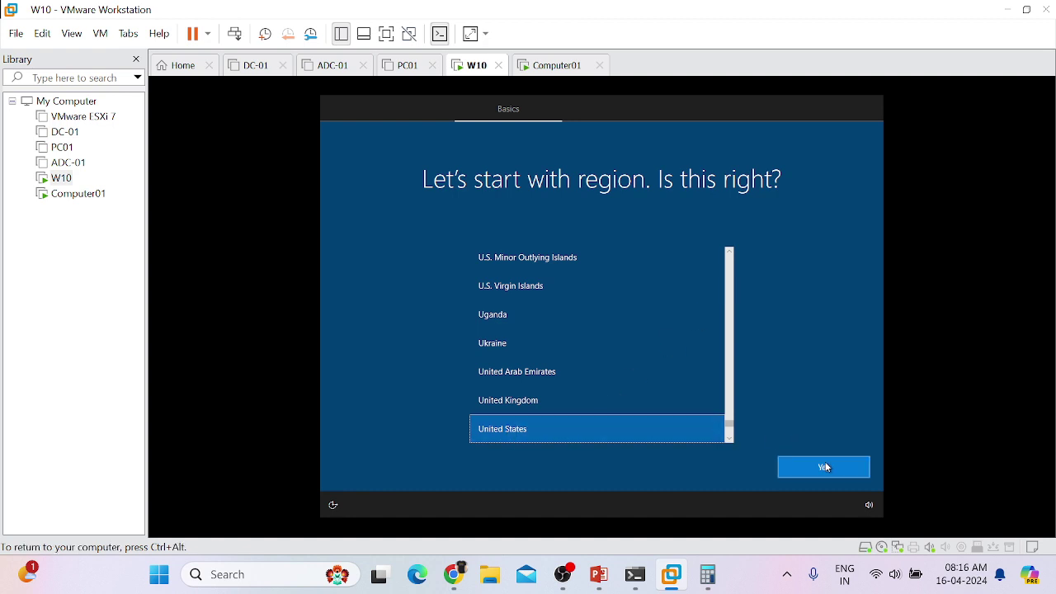
click(825, 464)
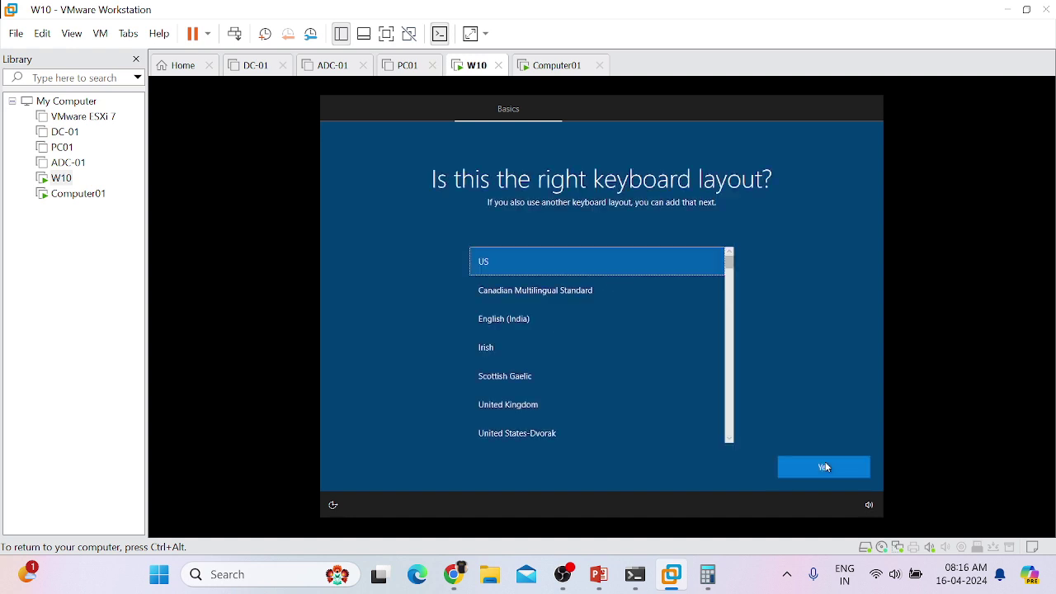
click(825, 465)
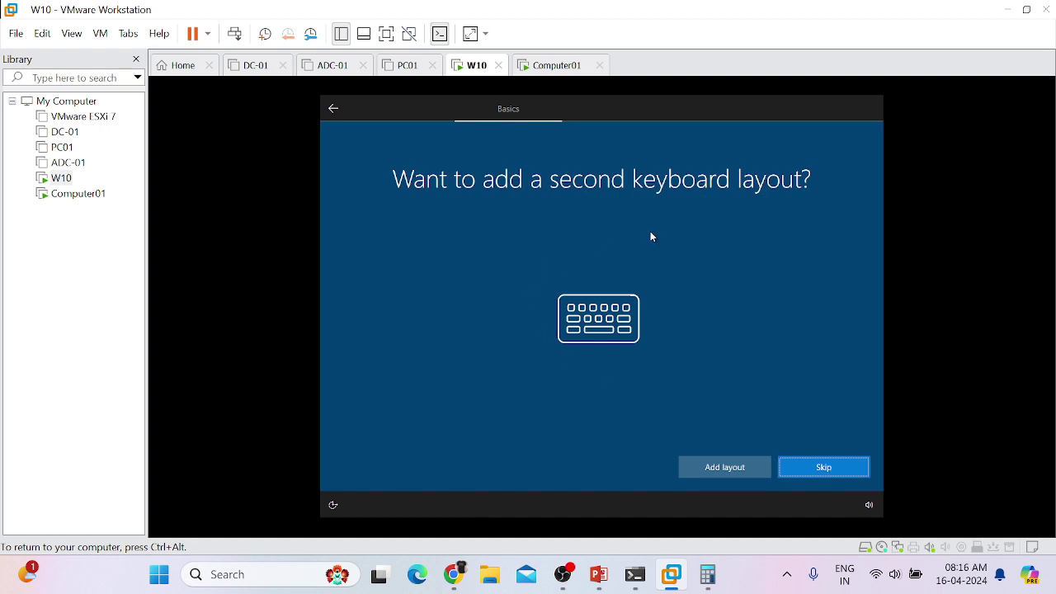
click(827, 475)
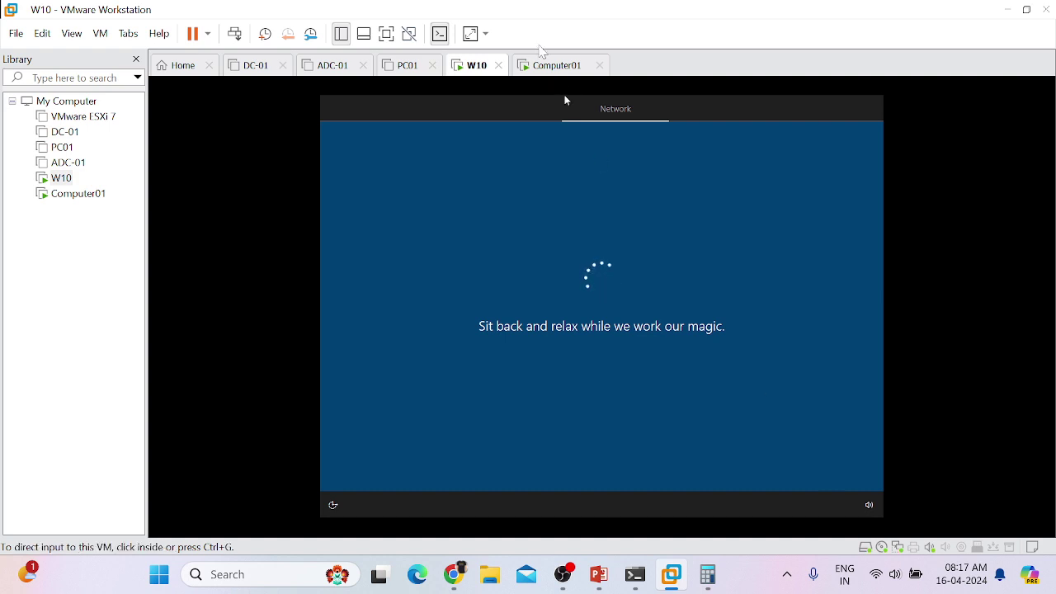
Step: Look at Computer01's Windows installation progress, then switch back to the W10 virtual machine
click(546, 68)
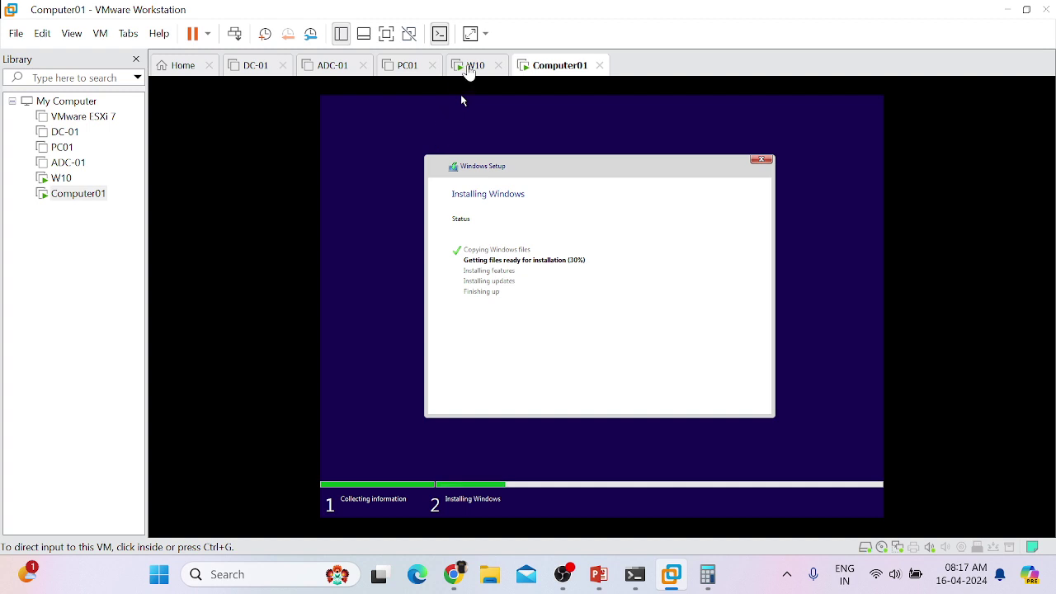
click(475, 65)
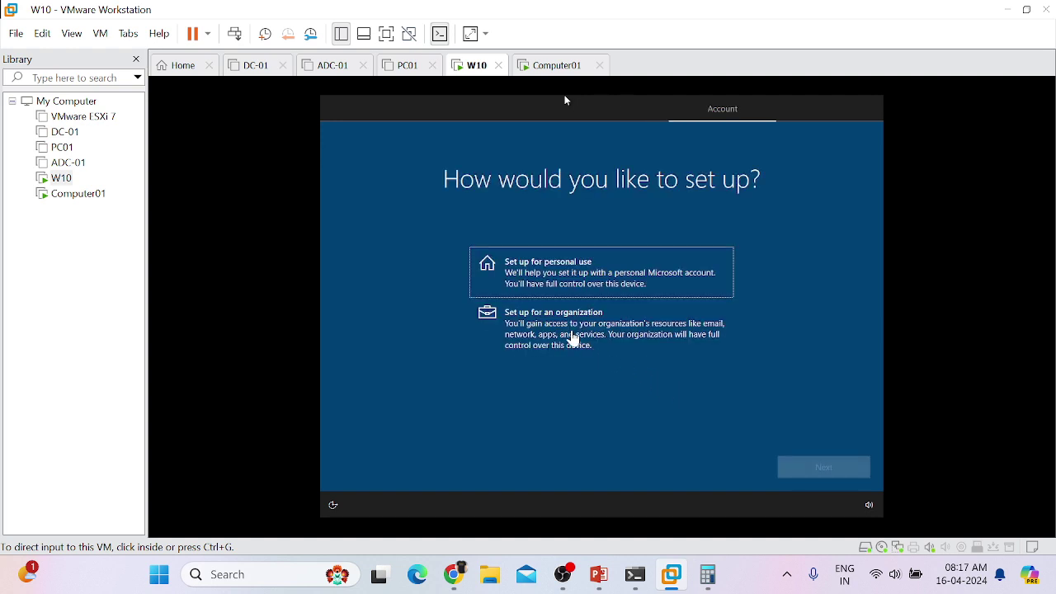
Step: Choose personal use for W10, then an offline account with the limited experience
click(632, 275)
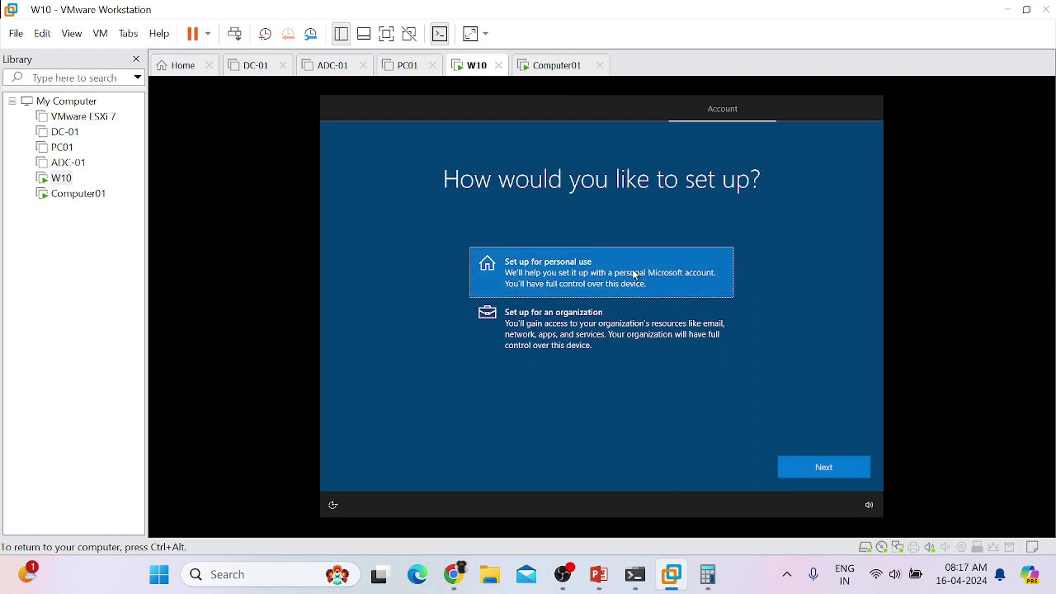
click(818, 468)
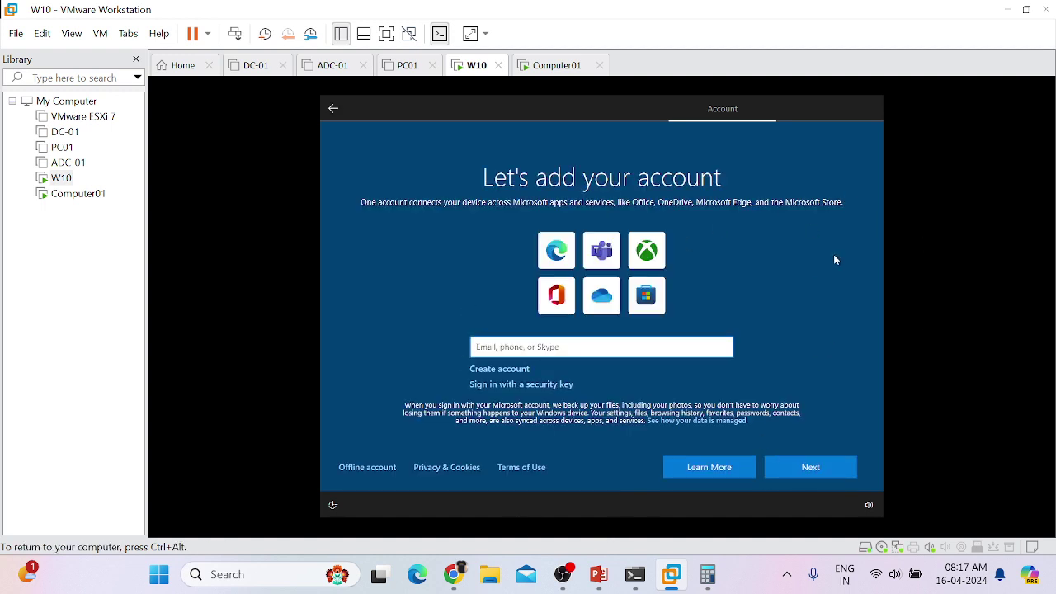
click(366, 469)
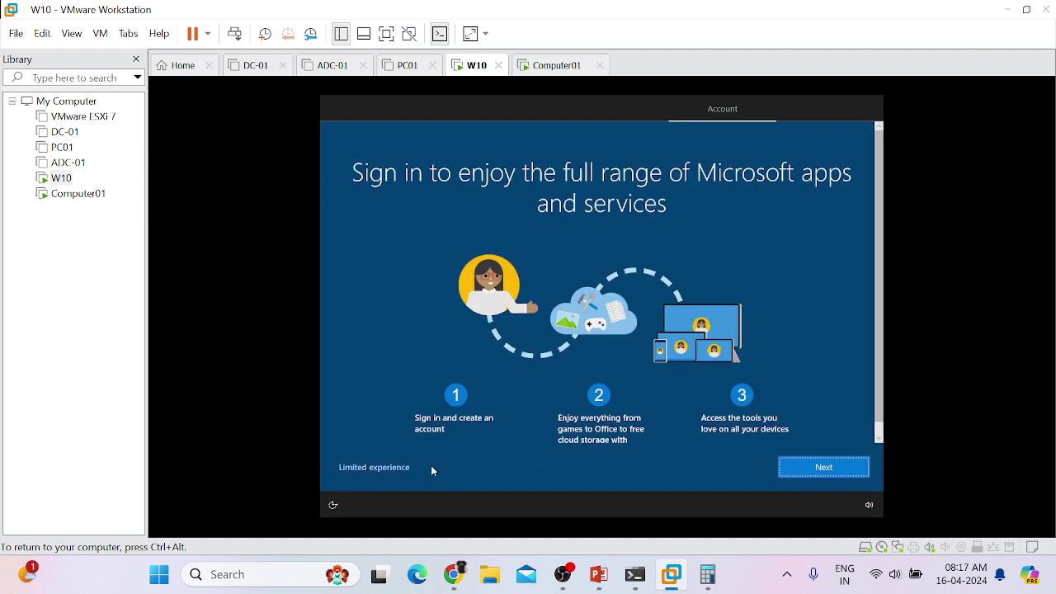
click(387, 468)
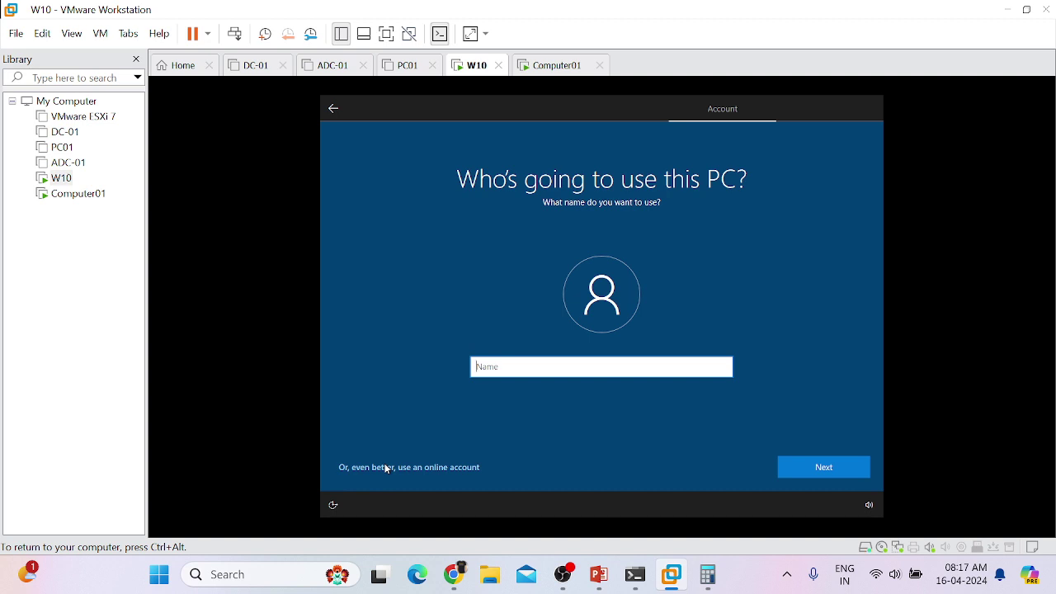
Step: Enter the local account's user name, then type the password and confirm it, revealing it to check
text(Sanju)
click(811, 468)
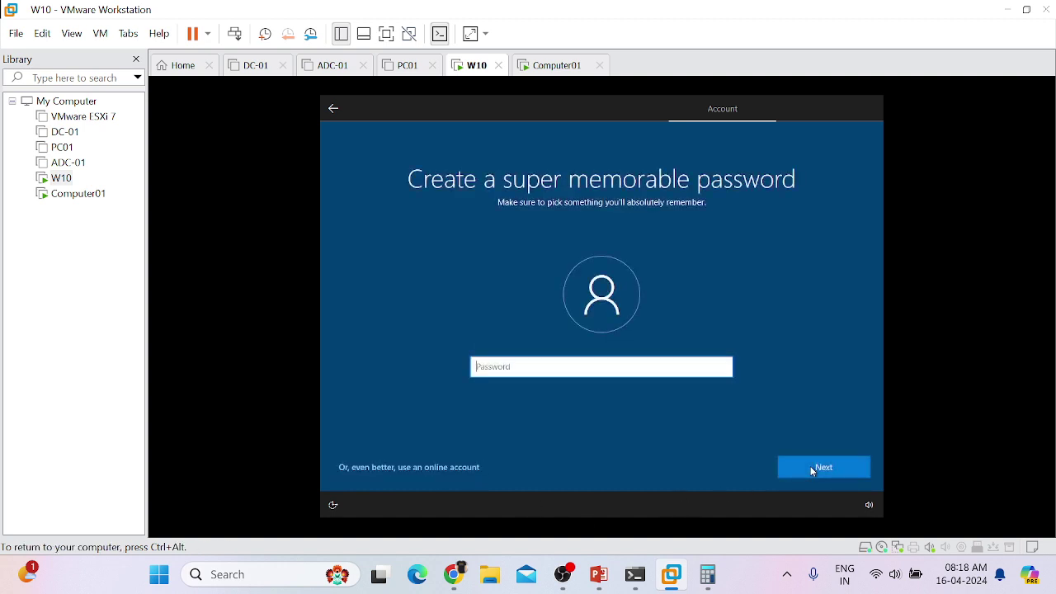
text(••)
key(BackSpace)
key(BackSpace)
text(••••••••••••)
click(811, 468)
text(••)
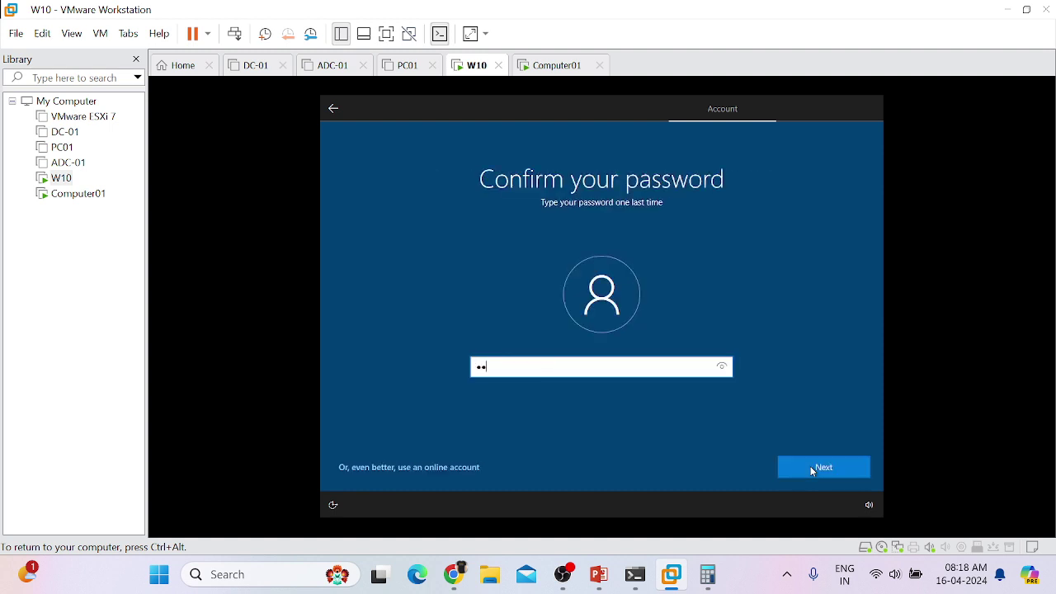
text(••••••••••)
click(727, 368)
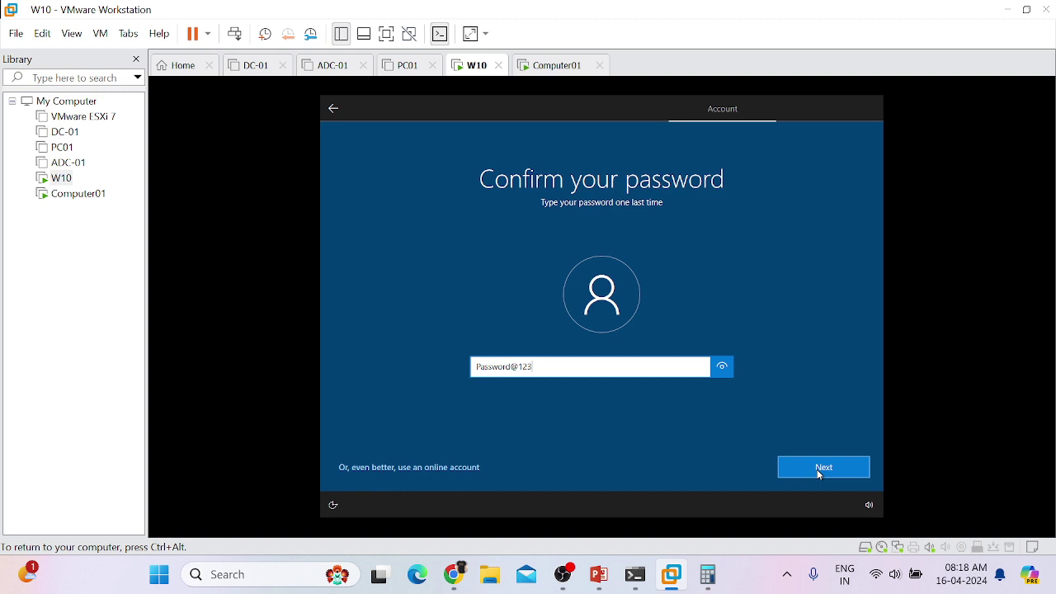
click(819, 468)
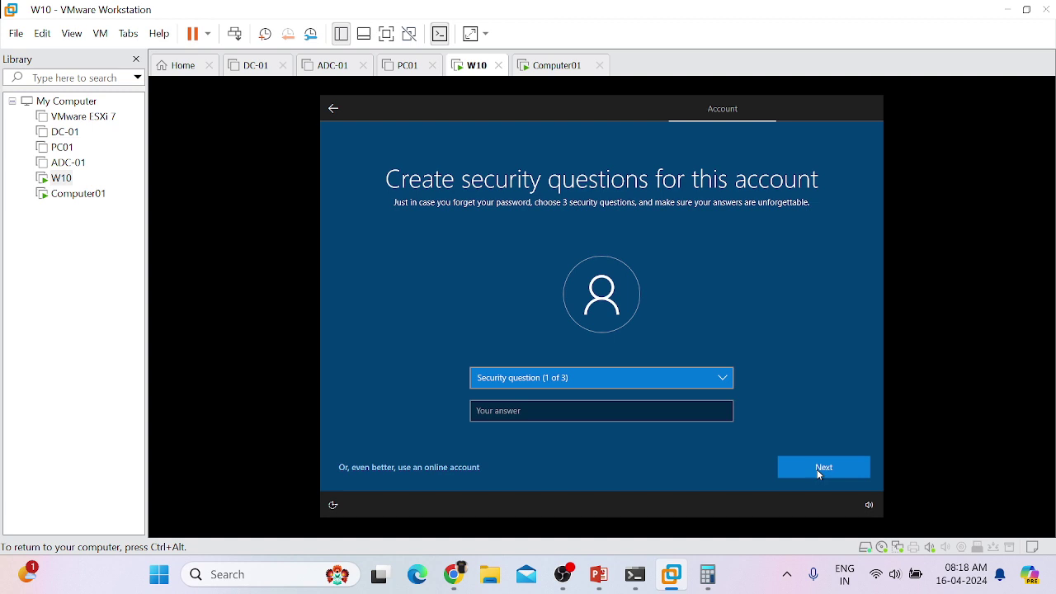
Step: Pick the first pet's name, birth city and childhood nickname questions, entering an answer for each
key(Down)
key(Tab)
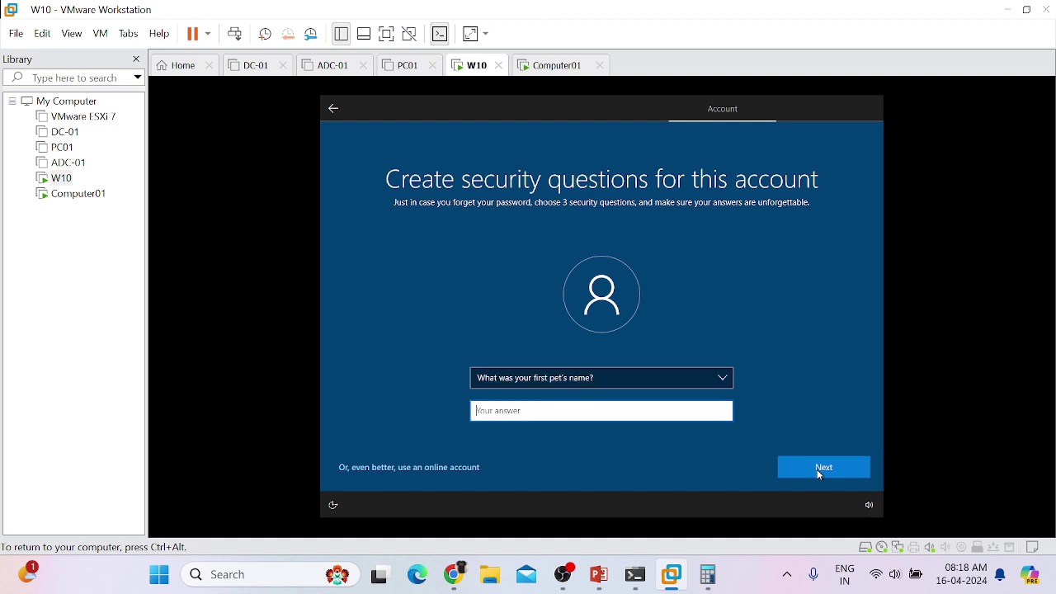
text(cat)
key(Return)
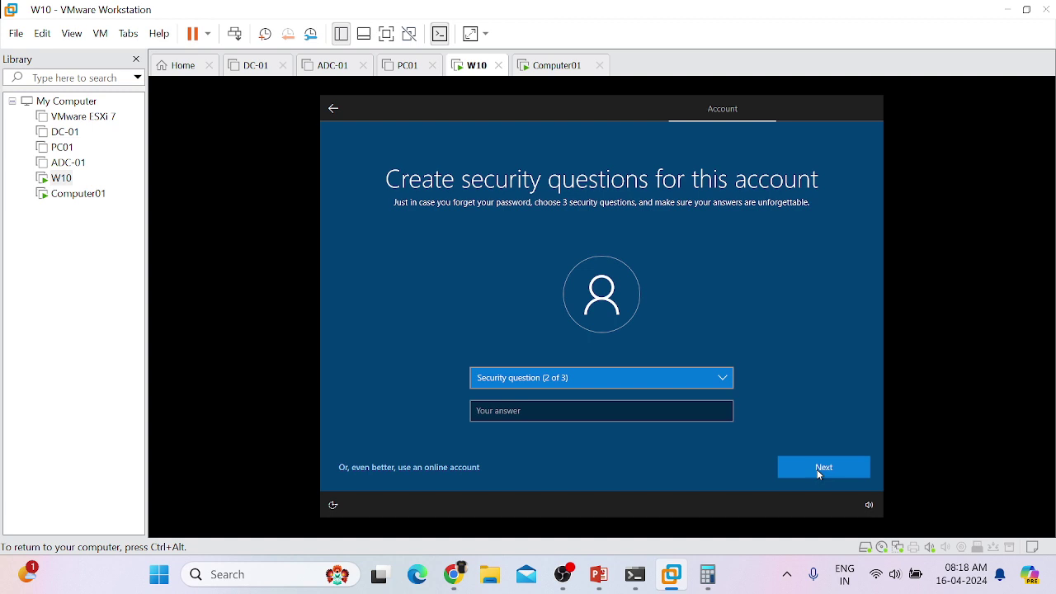
key(Down)
key(Tab)
text(abc)
key(Return)
key(Down)
key(Tab)
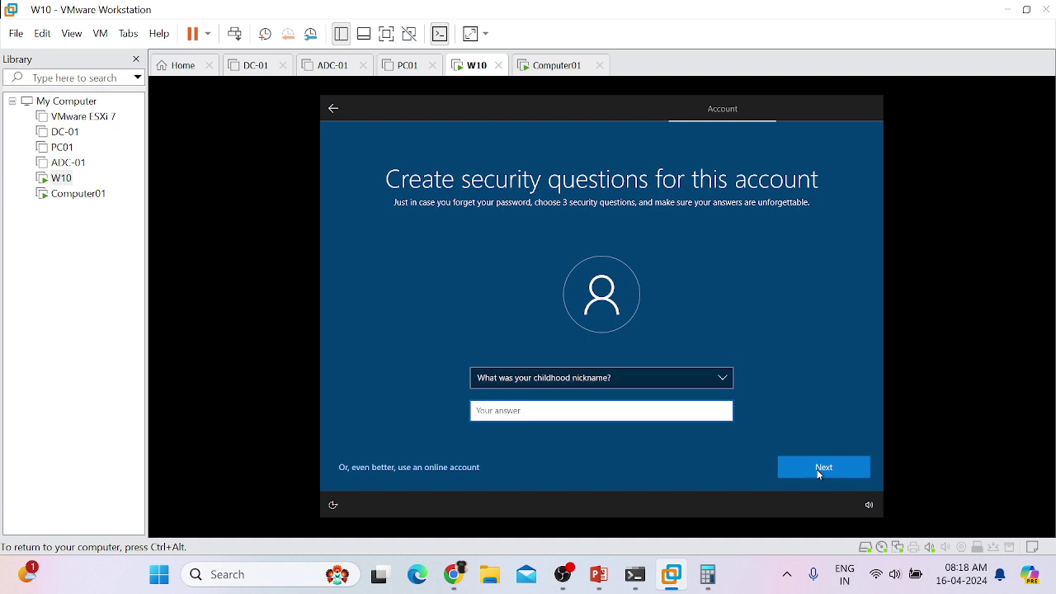
text(abc)
key(Return)
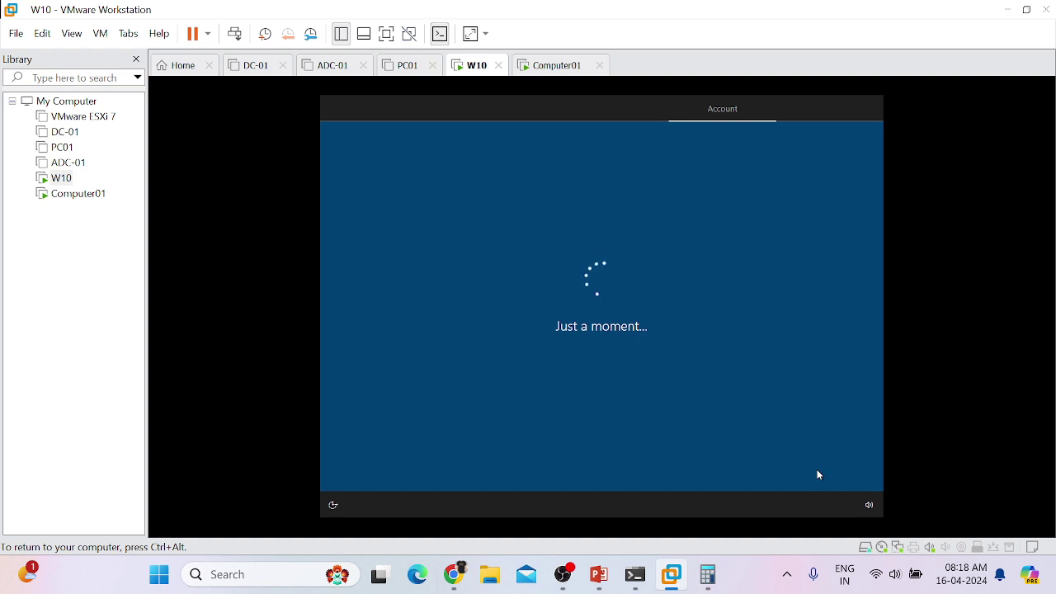
Step: Recheck Computer01's installation progress, then return to W10 and capture its input
click(549, 68)
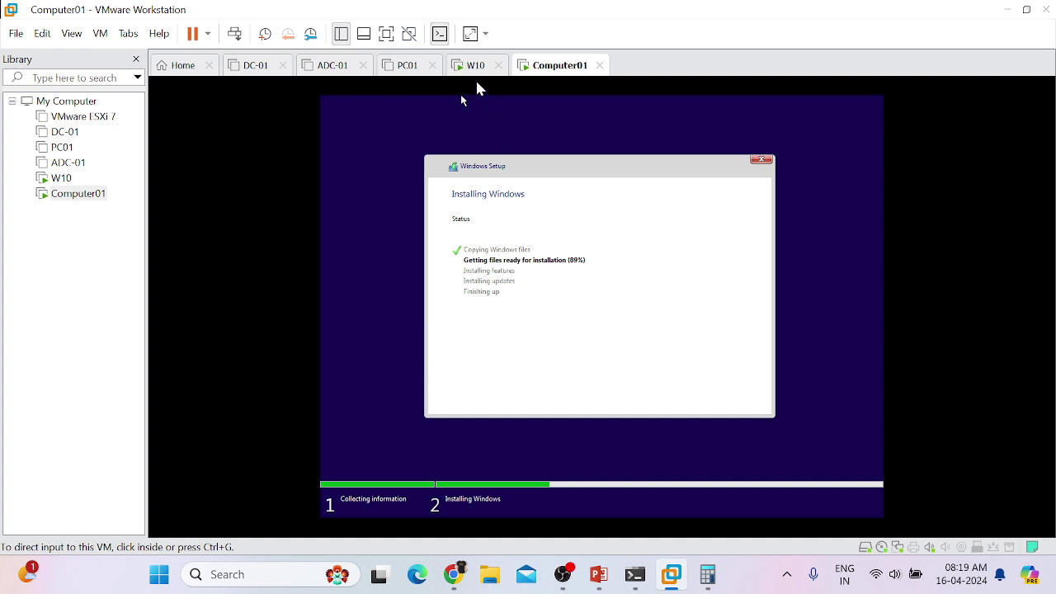
click(474, 69)
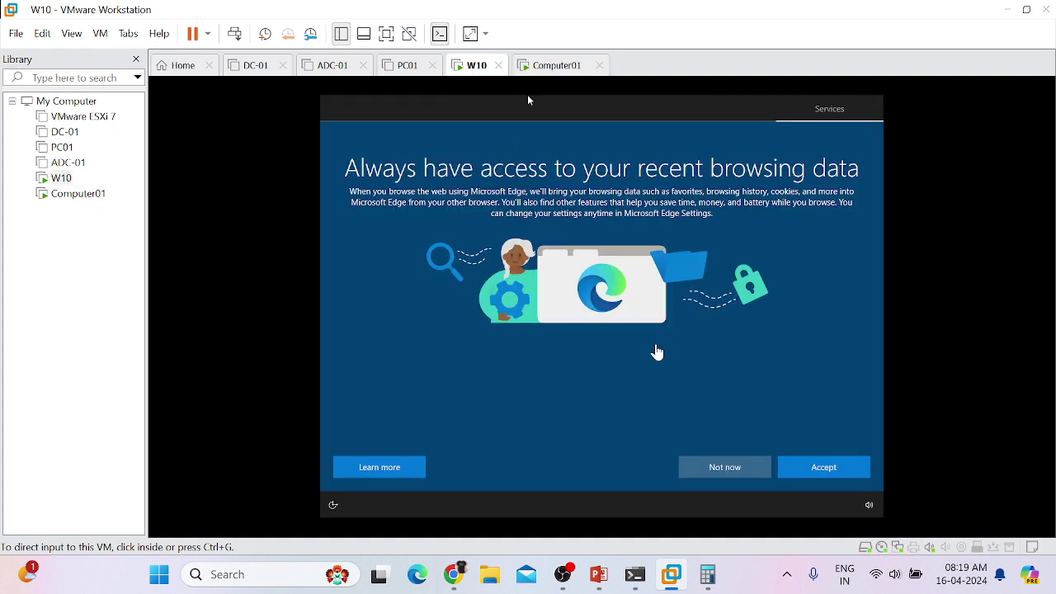
click(730, 470)
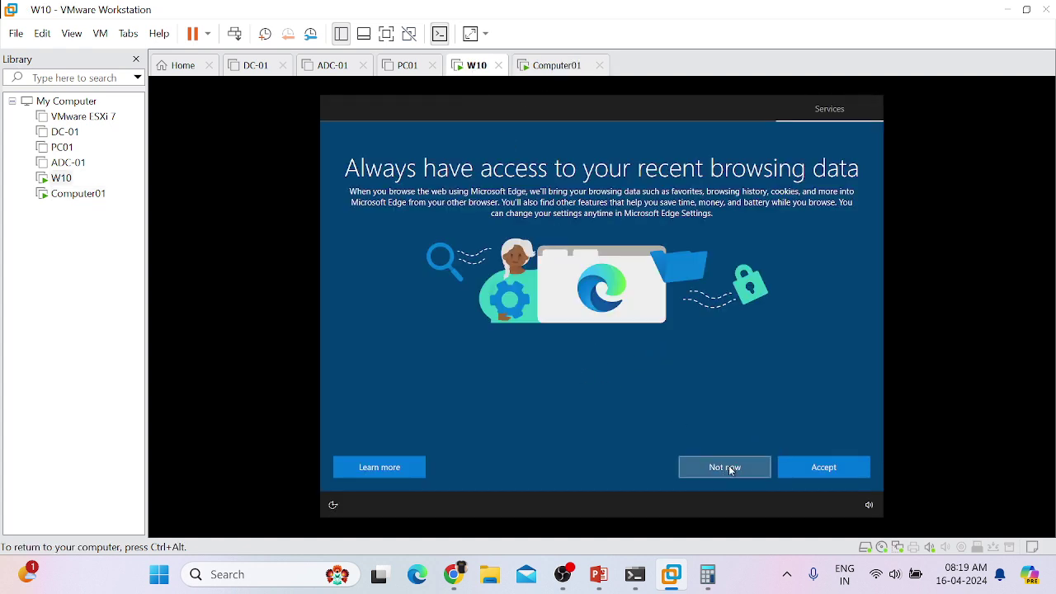
Step: Decline Edge browsing data, accept default privacy settings, and skip device customization and Cortana
click(730, 469)
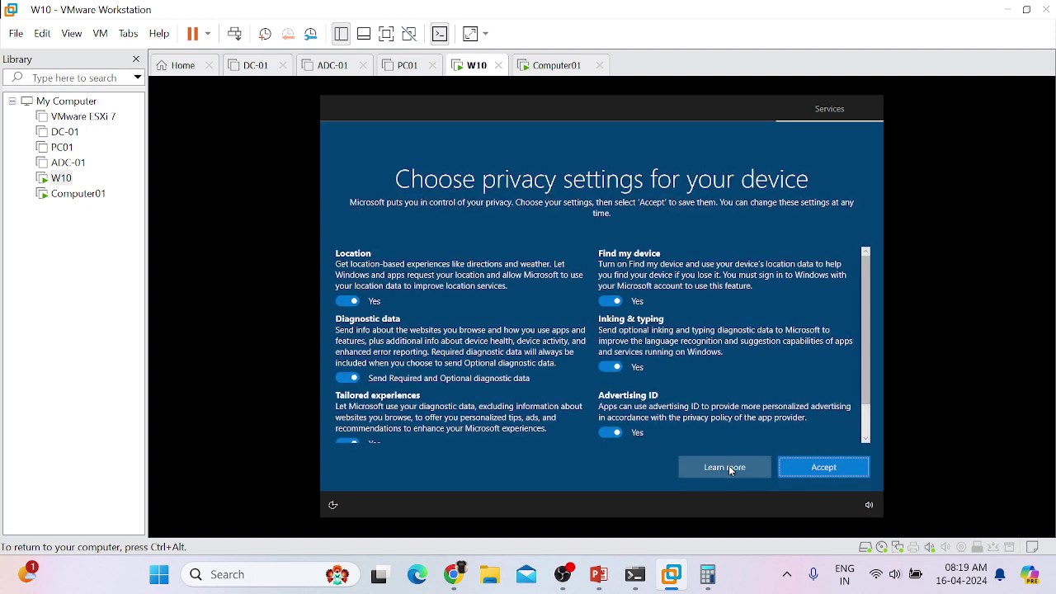
click(840, 469)
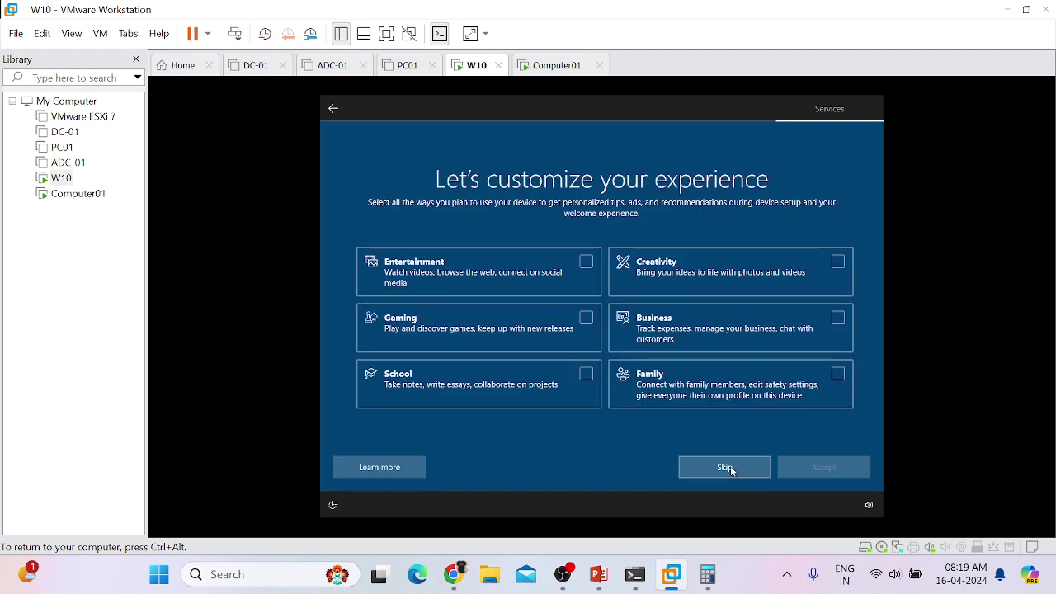
click(726, 466)
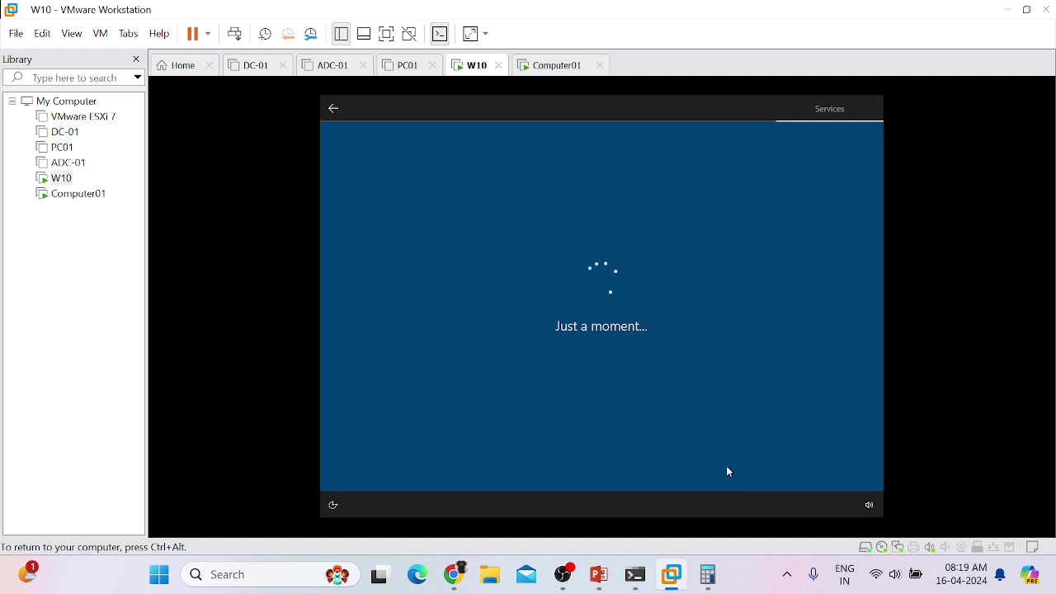
click(726, 467)
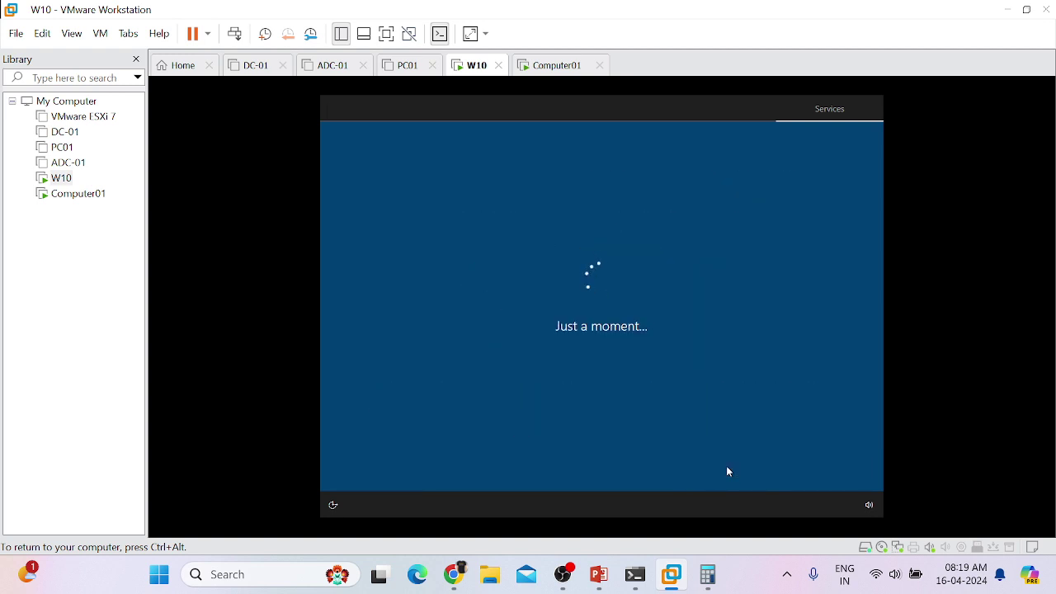
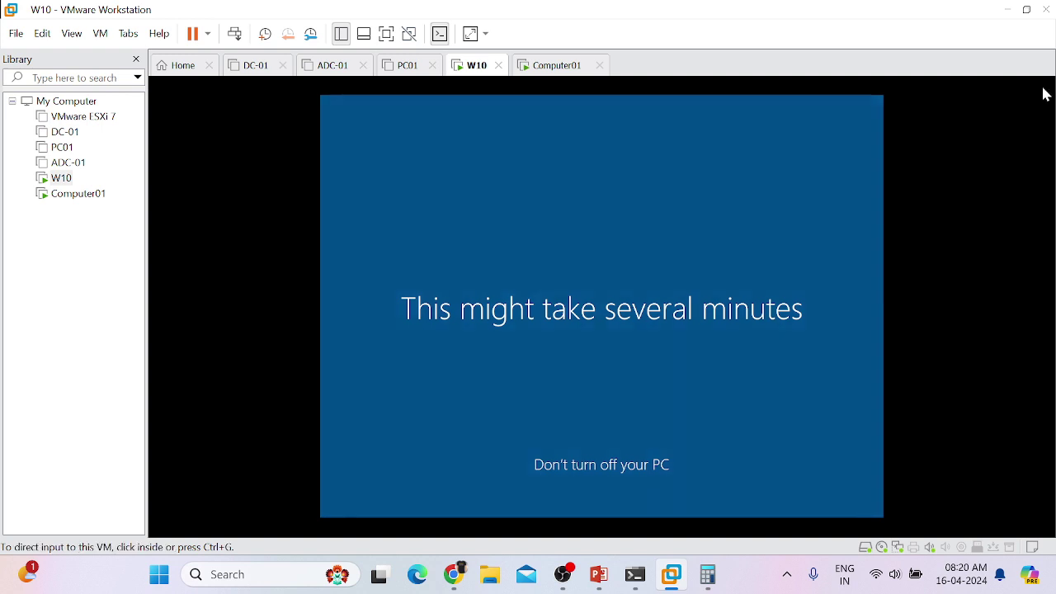
Step: Alternate between Computer01 and W10 to monitor both setups, then capture W10's console once its desktop appears
click(538, 67)
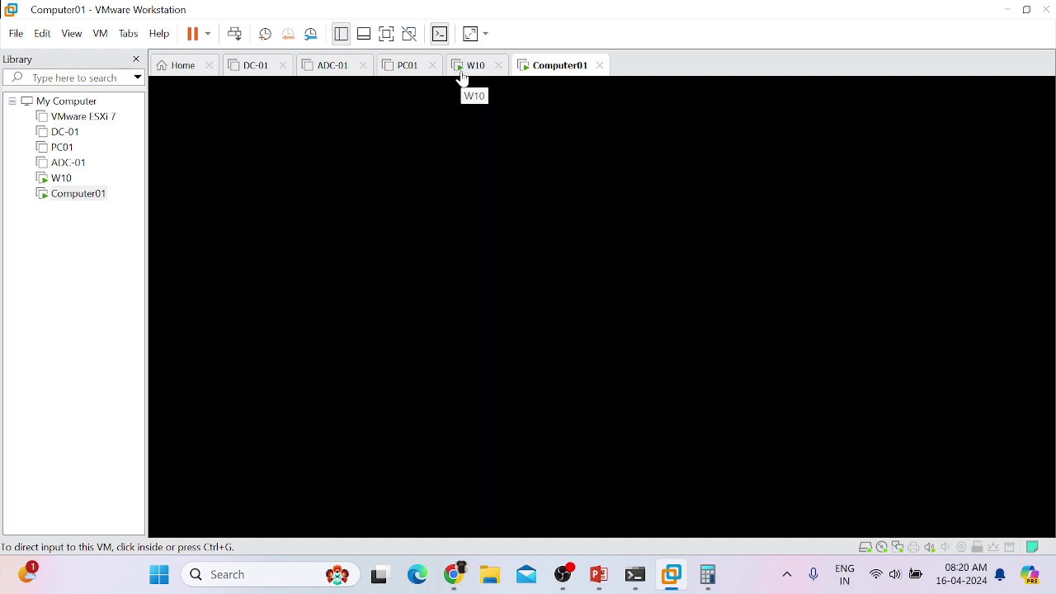
click(467, 69)
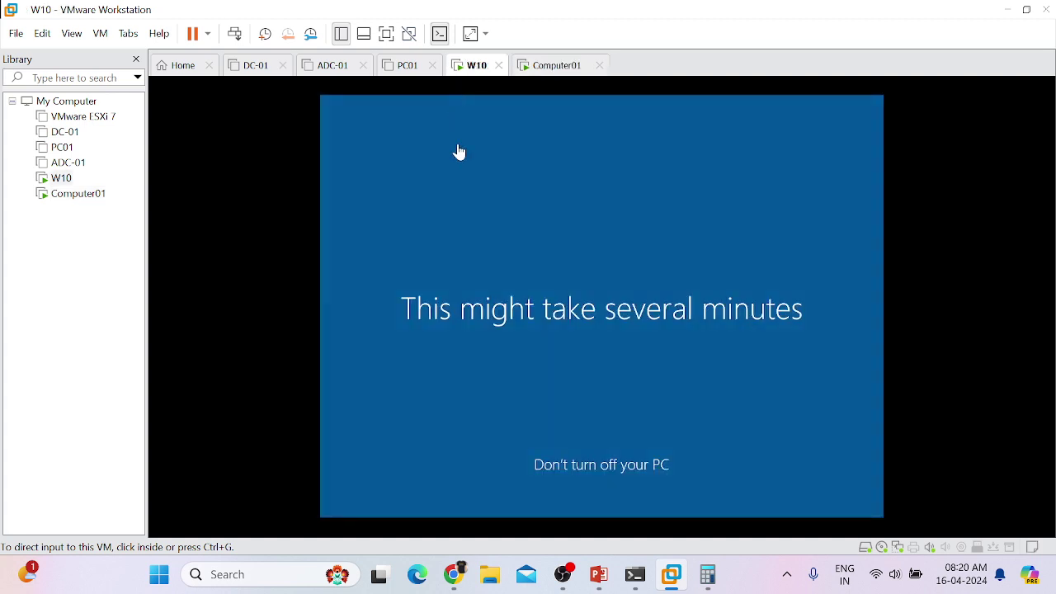
click(550, 64)
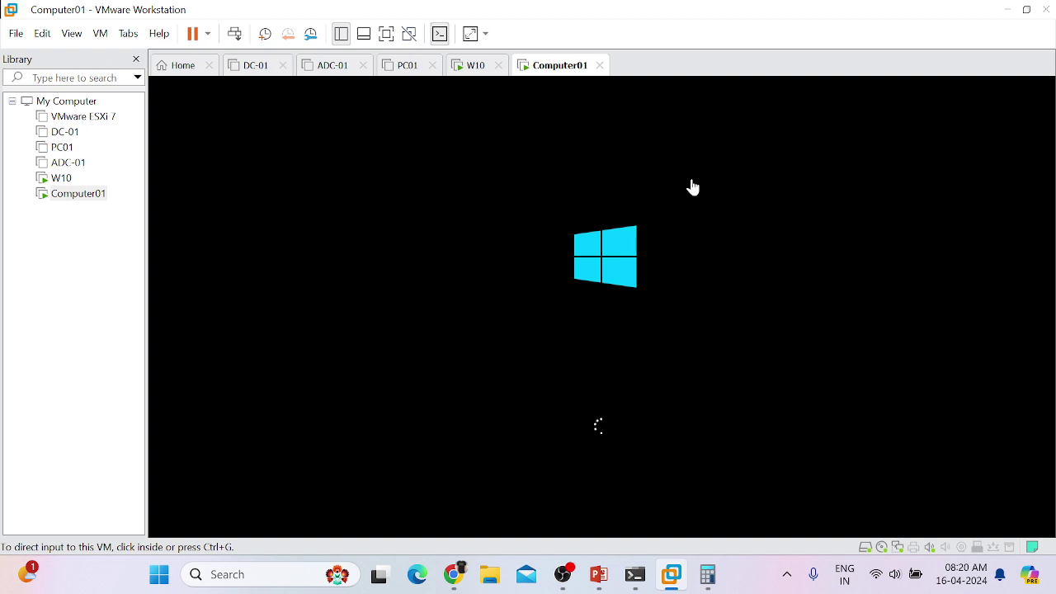
click(475, 67)
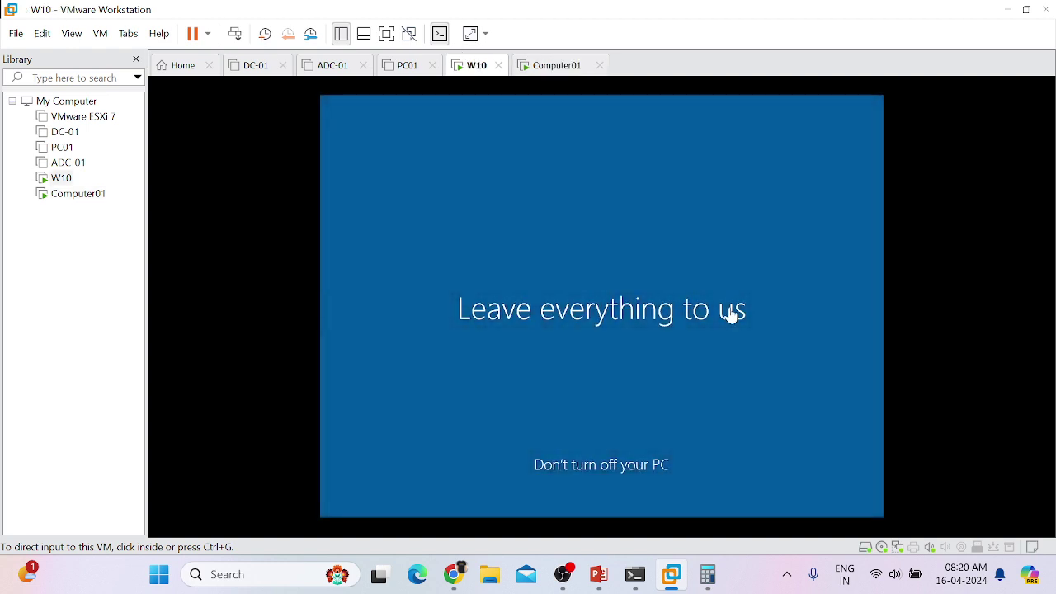
click(552, 68)
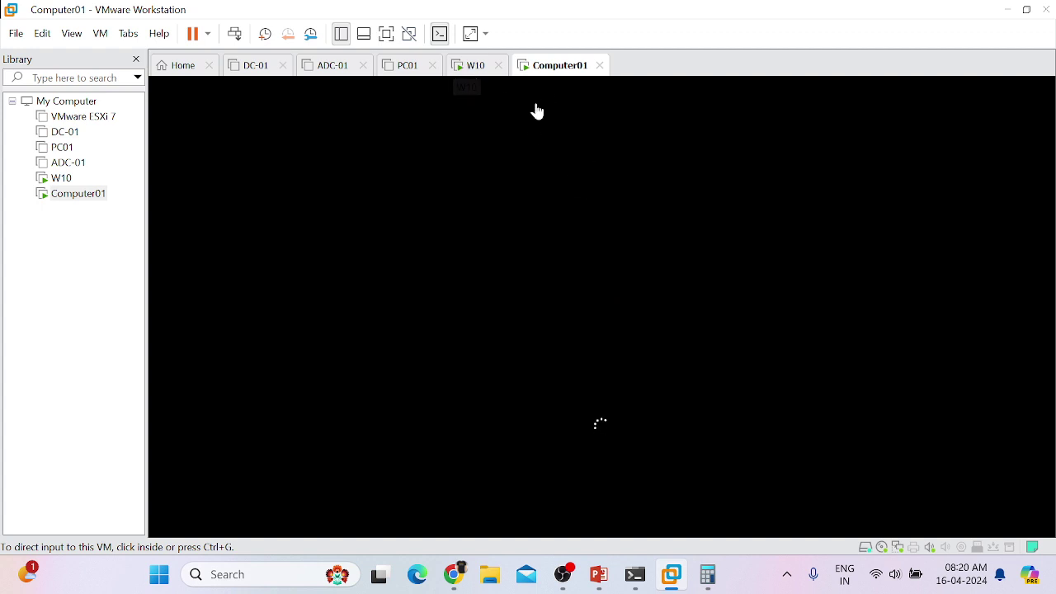
click(464, 66)
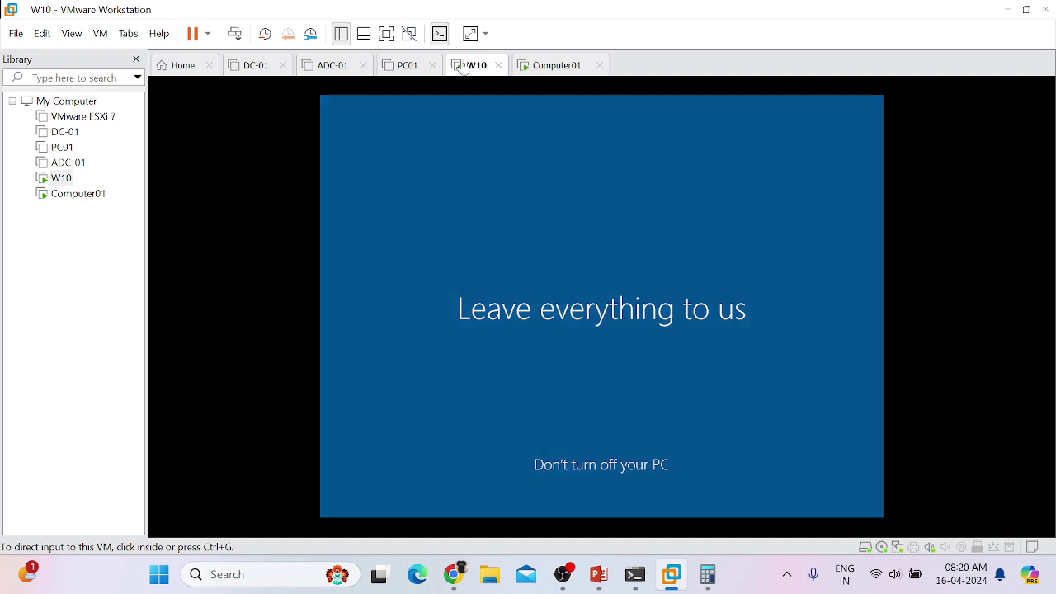
click(536, 66)
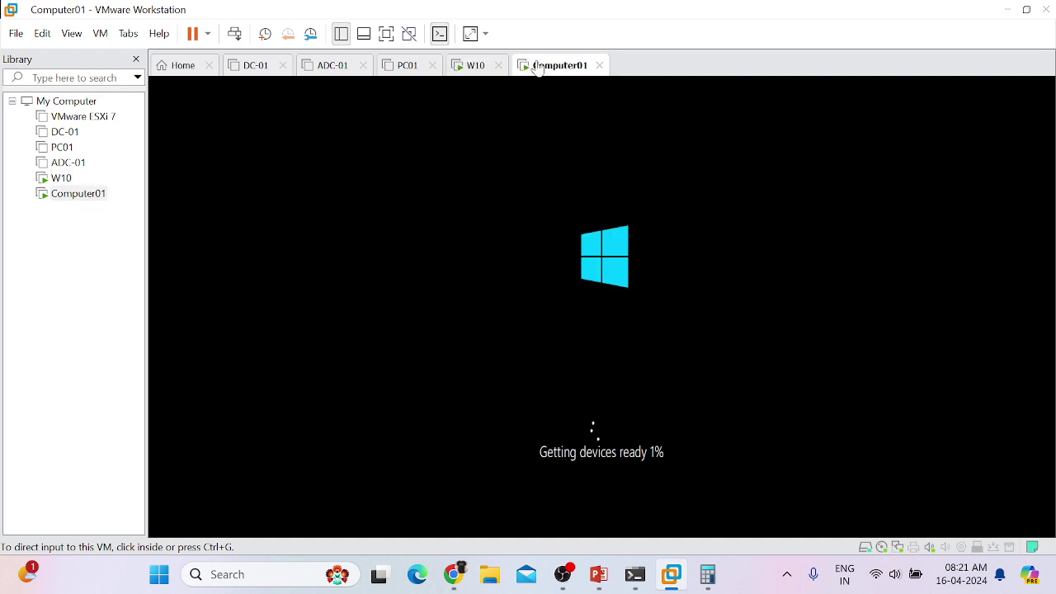
click(481, 68)
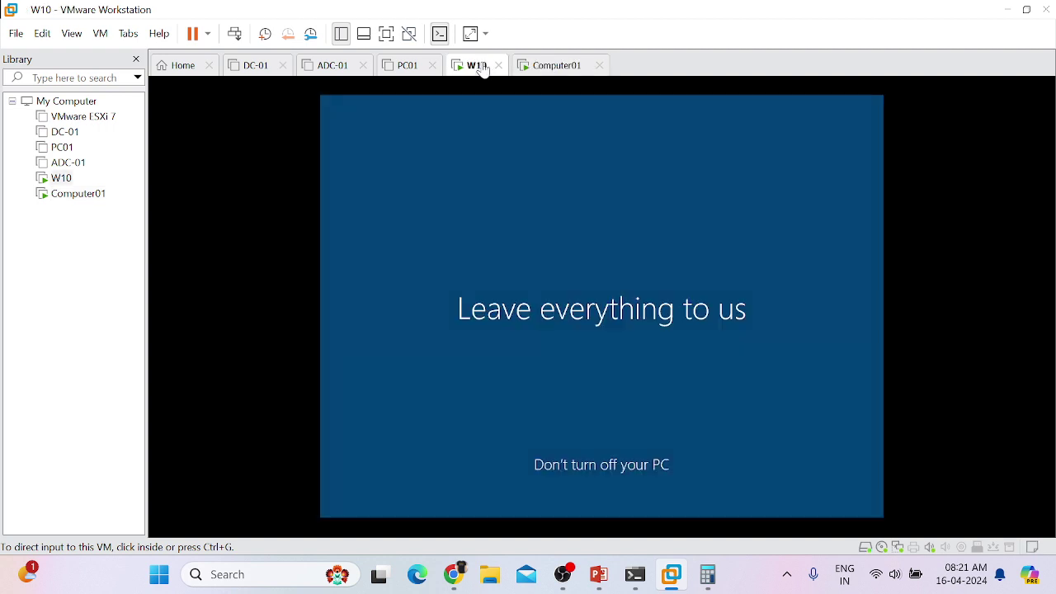
click(737, 405)
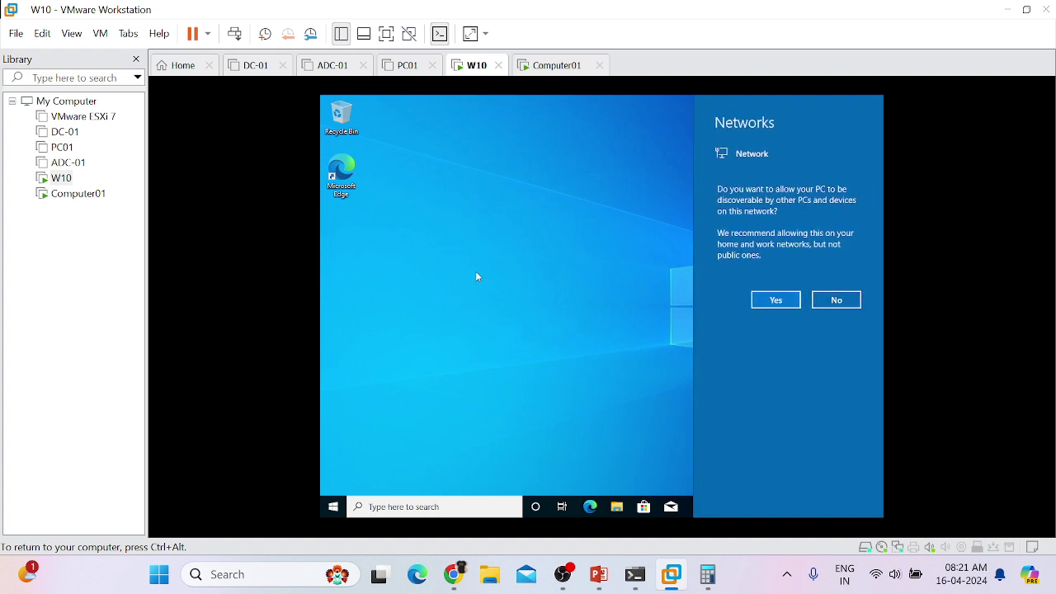
Step: Dismiss W10's network and display-driver prompts, go full screen, and launch cmd from Run
click(476, 277)
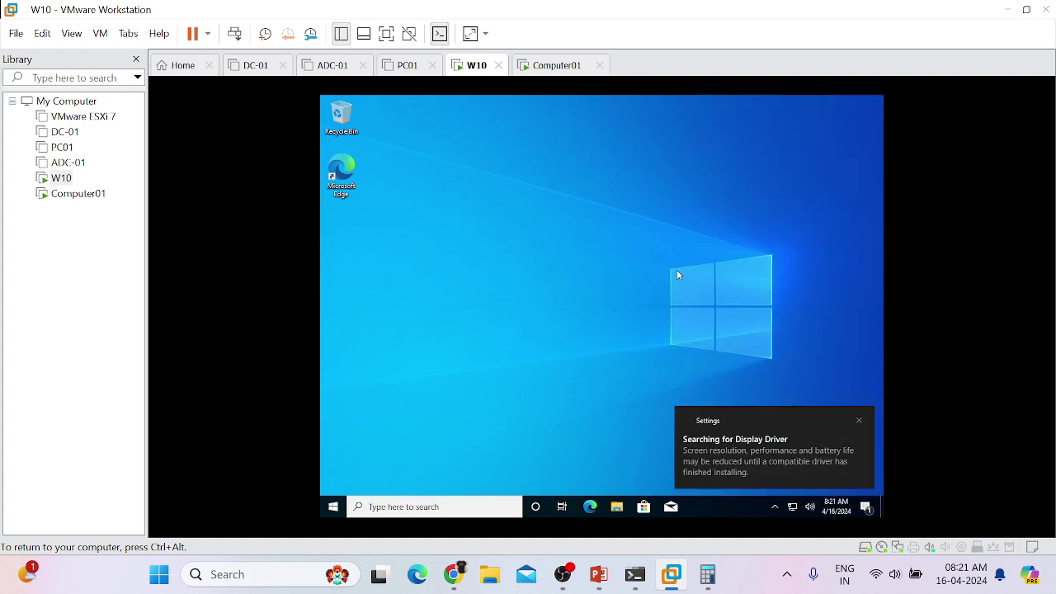
click(858, 421)
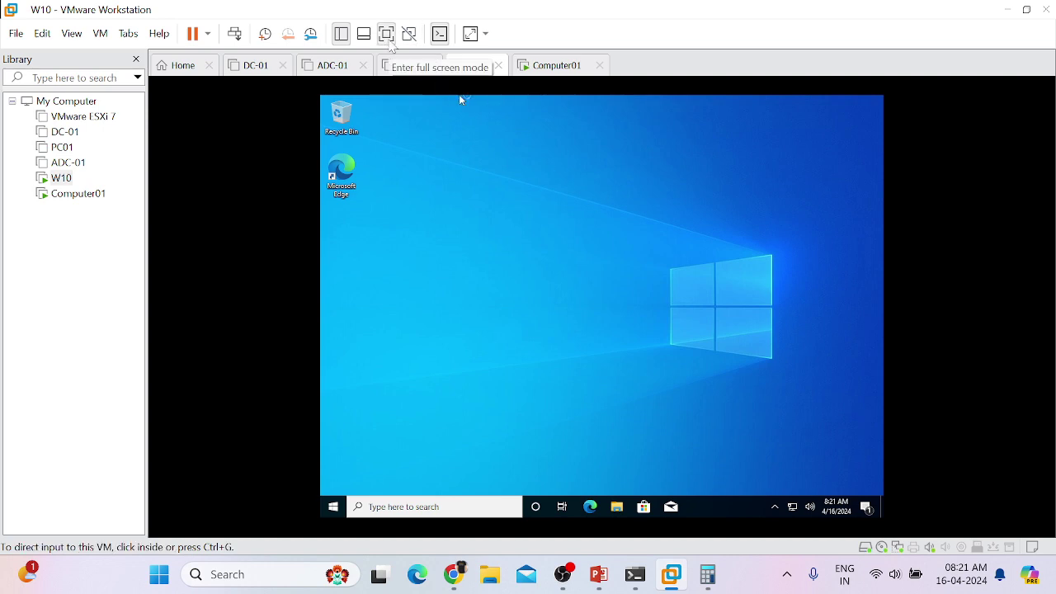
click(386, 33)
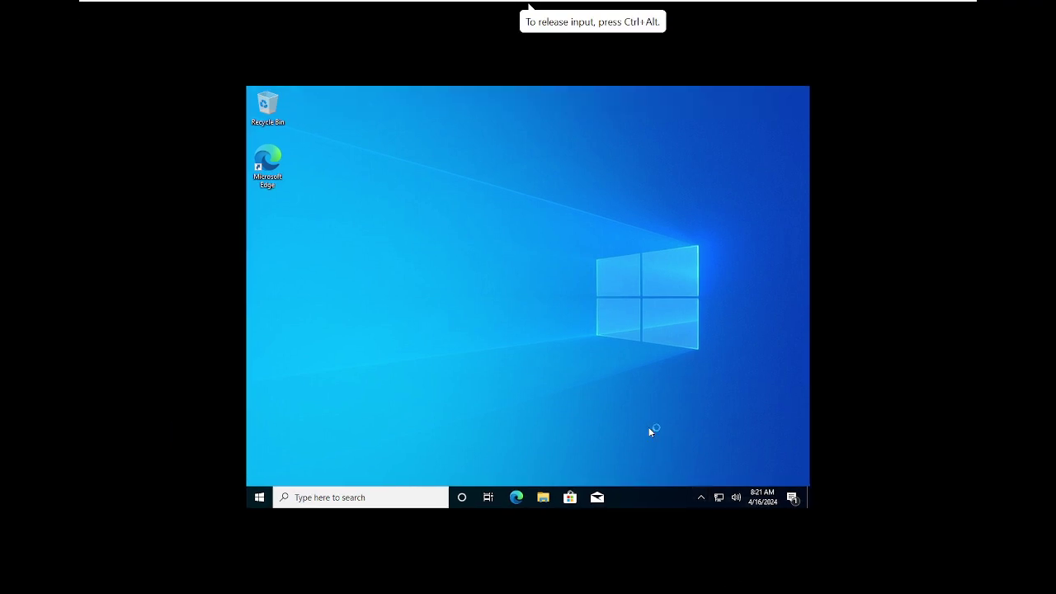
key(super+r)
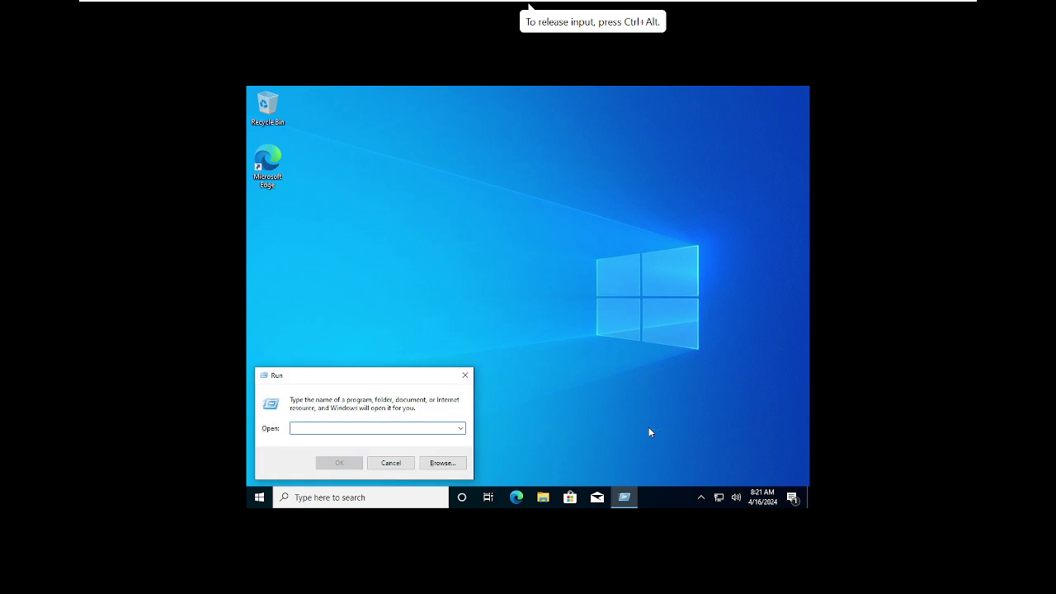
text(cmd)
key(Return)
Step: Close the Edge welcome window and run whoami in a cleared command prompt
text(w)
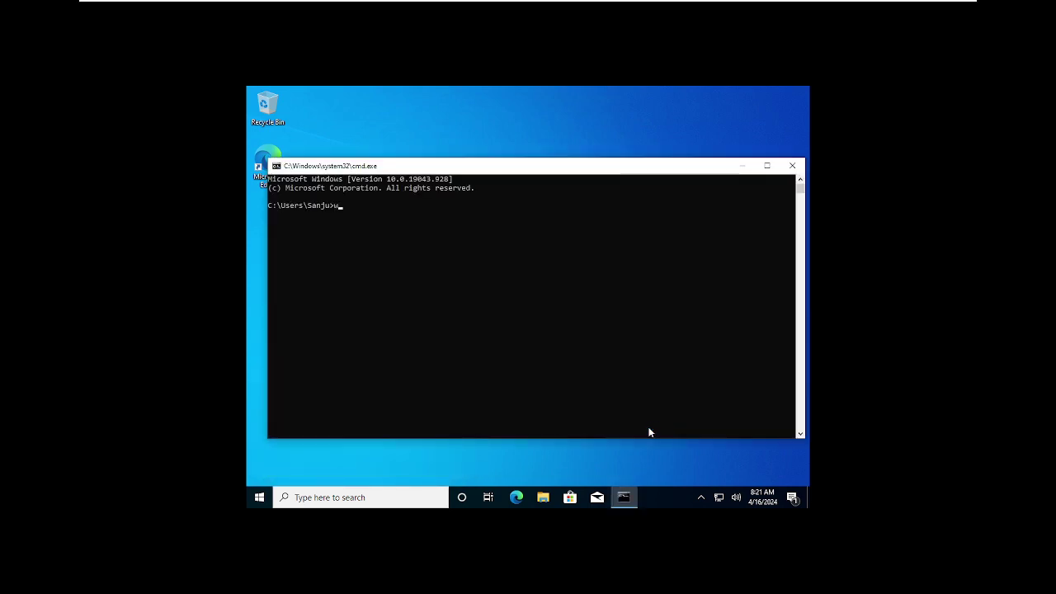
text(hoami)
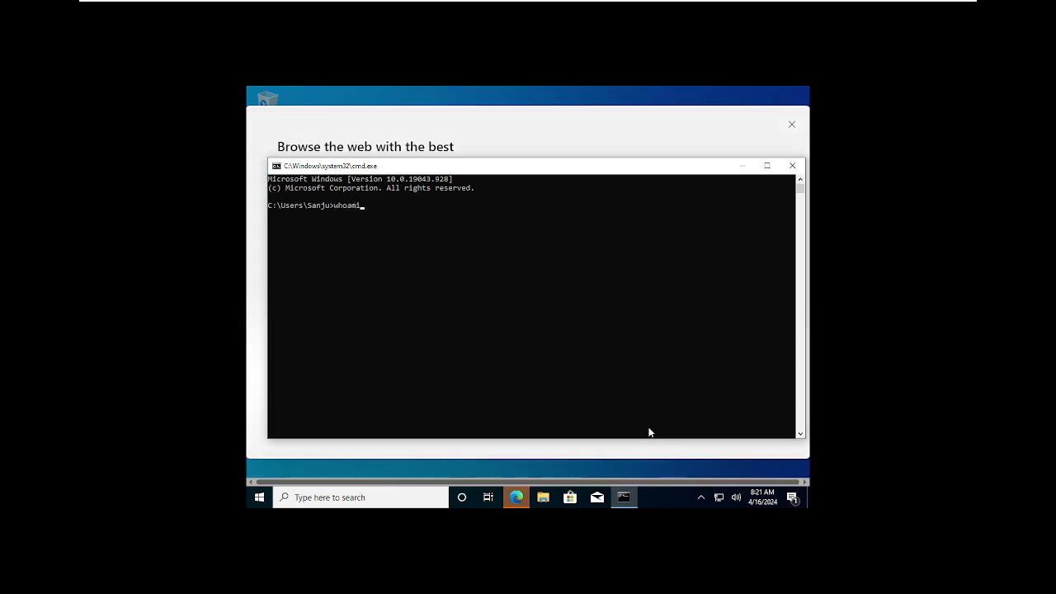
click(790, 130)
click(568, 286)
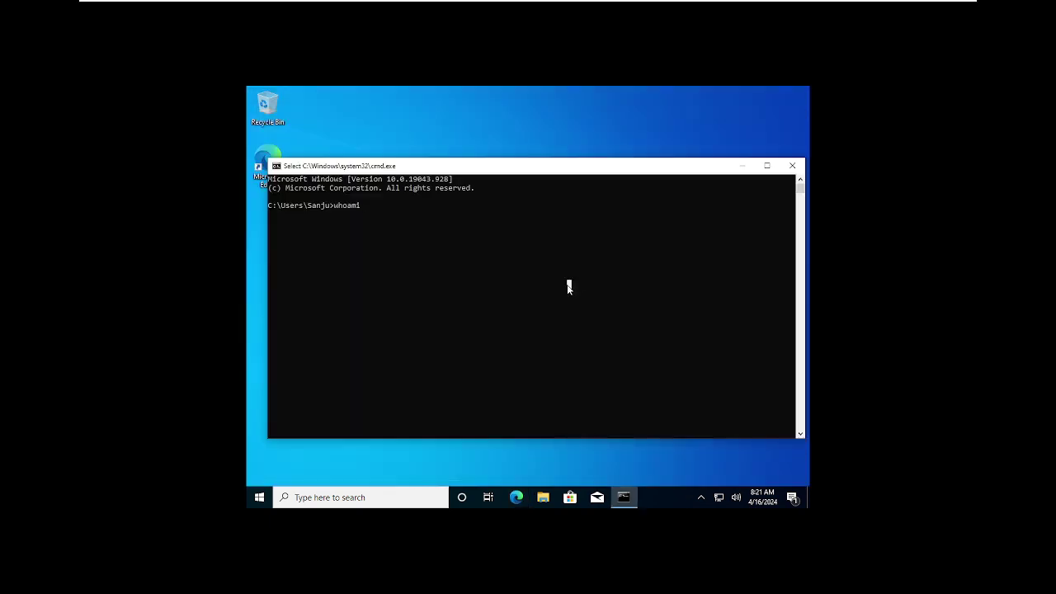
key(Return)
click(507, 286)
key(Return)
click(493, 294)
key(Return)
key(Return)
key(Return)
key(Return)
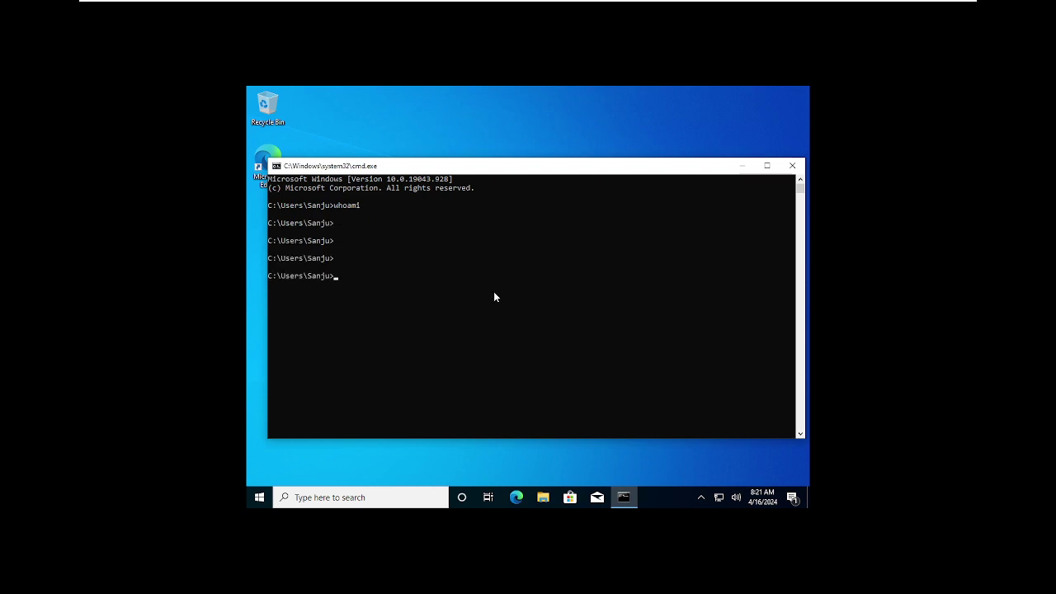
text(cls)
key(Return)
text(whoami)
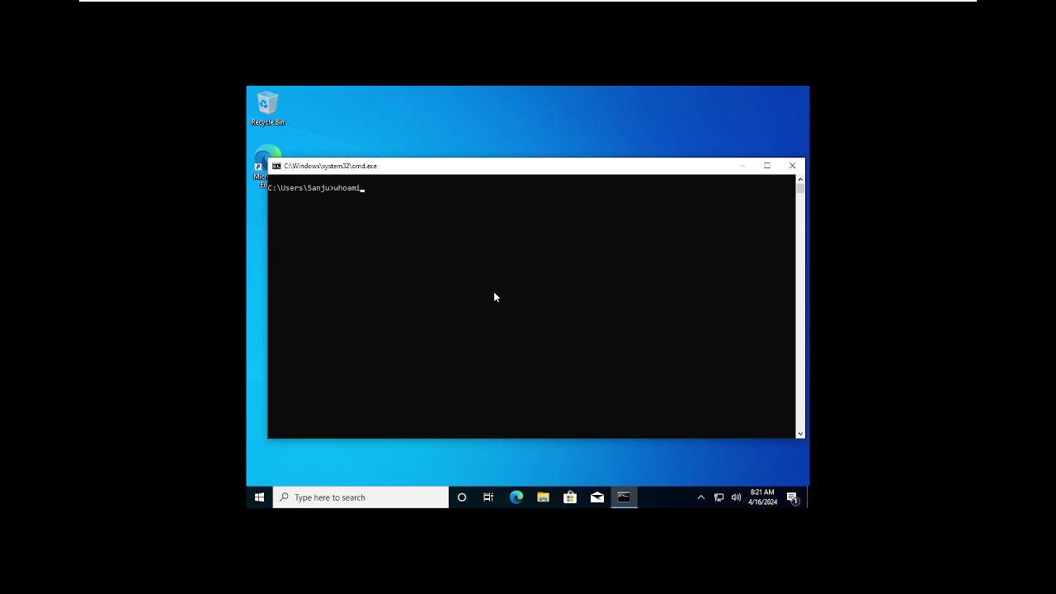
key(Return)
Step: Highlight the machine name and user name in the whoami output
drag(365, 197, 268, 199)
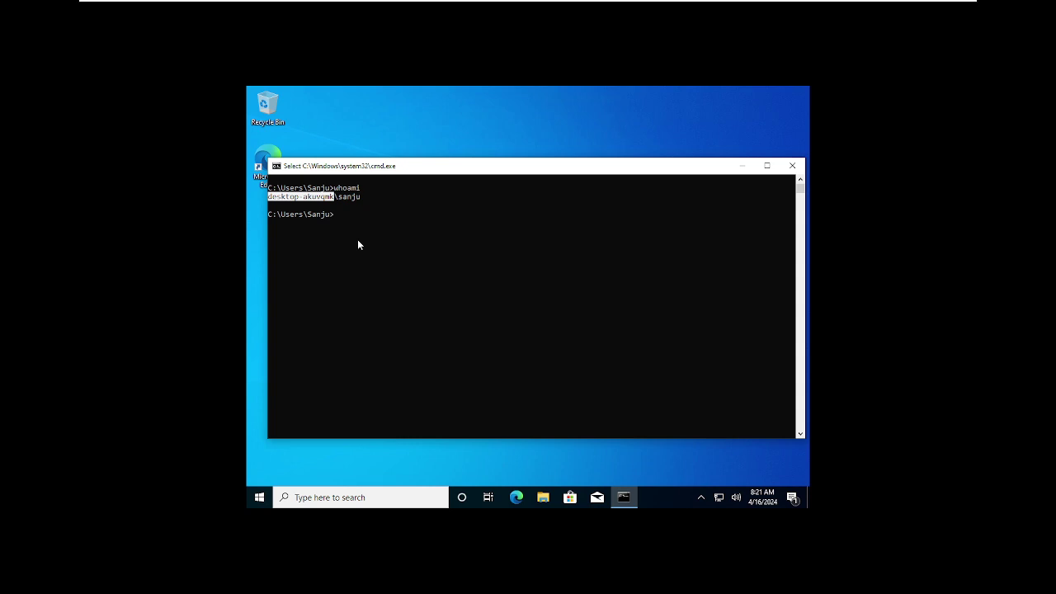
click(379, 250)
drag(342, 199, 365, 205)
click(371, 217)
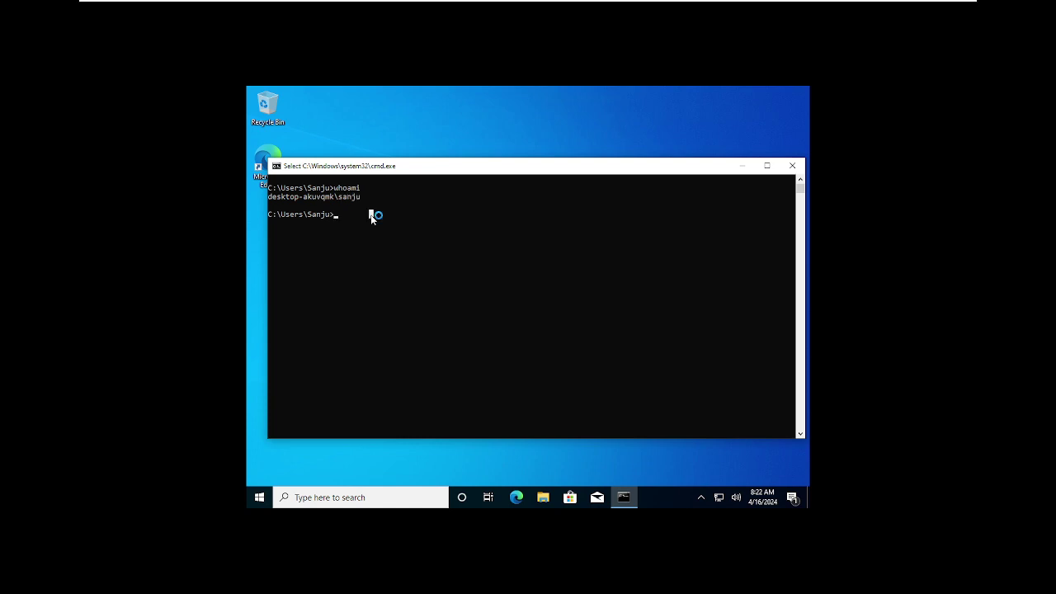
Step: Run hostname to show DESKTOP-AKUVQMK, then type ipconfig at the next prompt
text(hostname)
key(Return)
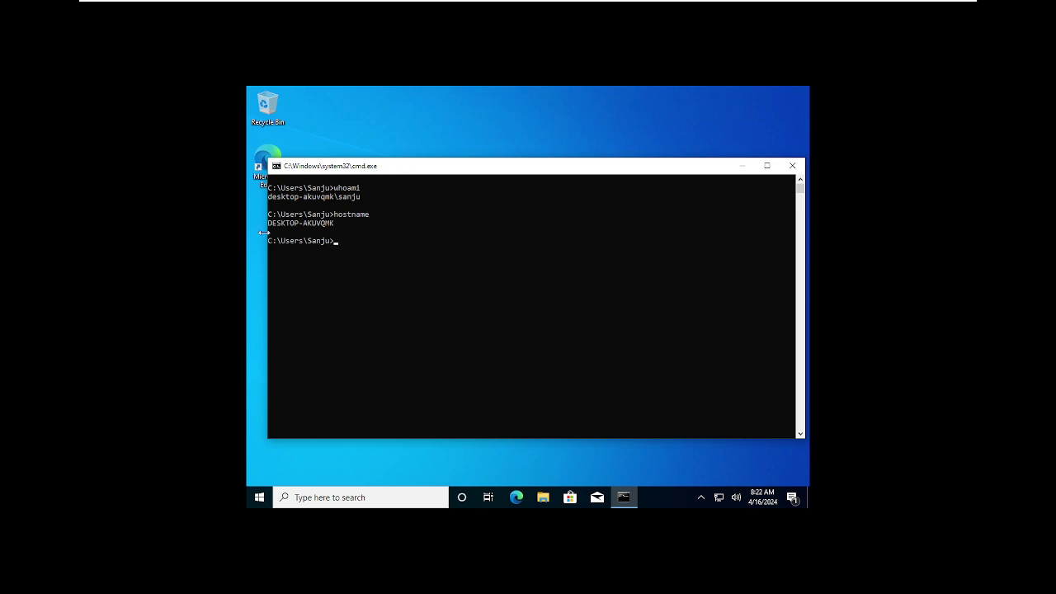
click(335, 197)
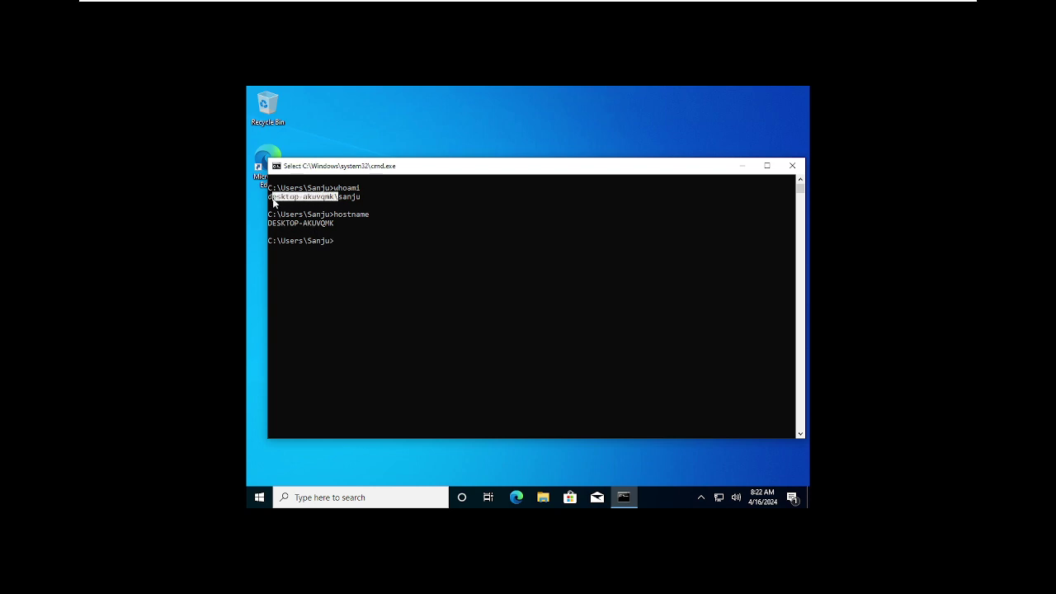
drag(273, 203, 268, 199)
click(332, 225)
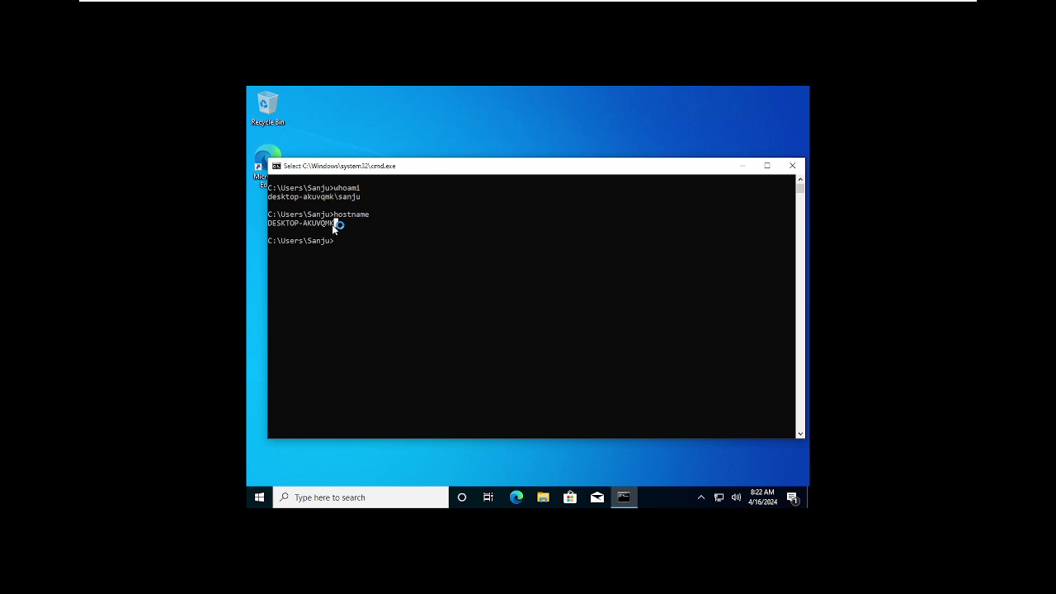
click(403, 338)
text(pcon)
key(BackSpace)
key(BackSpace)
key(BackSpace)
key(BackSpace)
text(ipconfg)
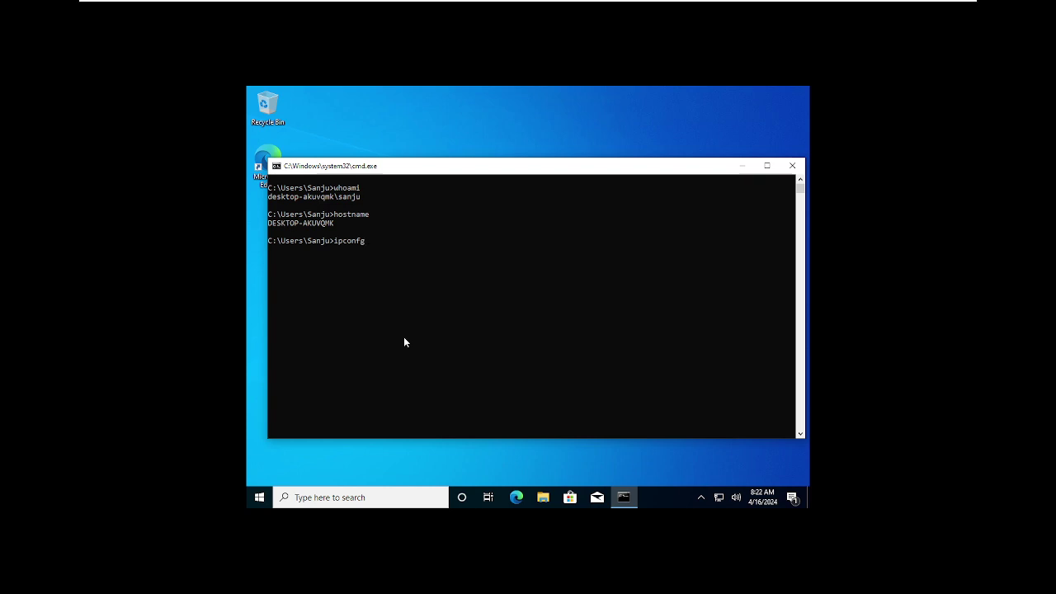
key(BackSpace)
text(ig)
Step: Run ipconfig, highlight IPv4 192.168.230.164, mask 255.255.255.0, gateway 192.168.230.2, then close cmd
key(Return)
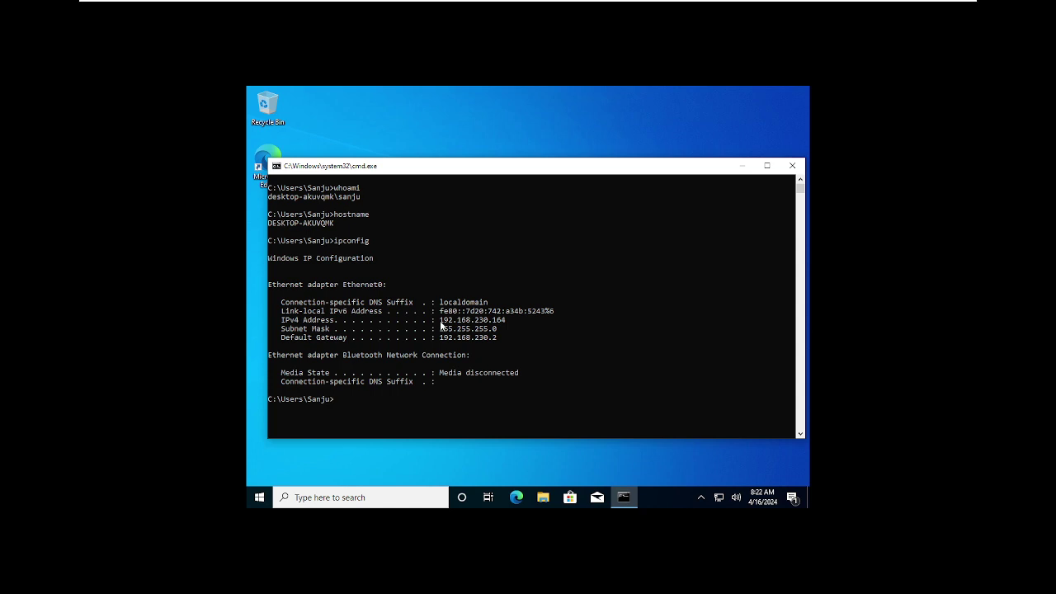
drag(439, 320, 514, 321)
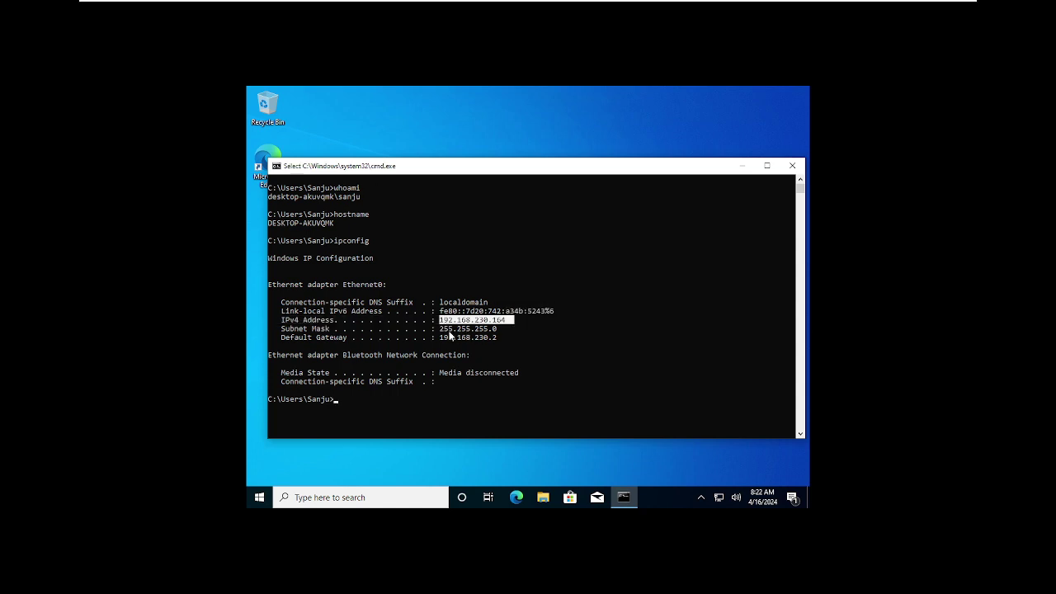
drag(440, 329, 502, 330)
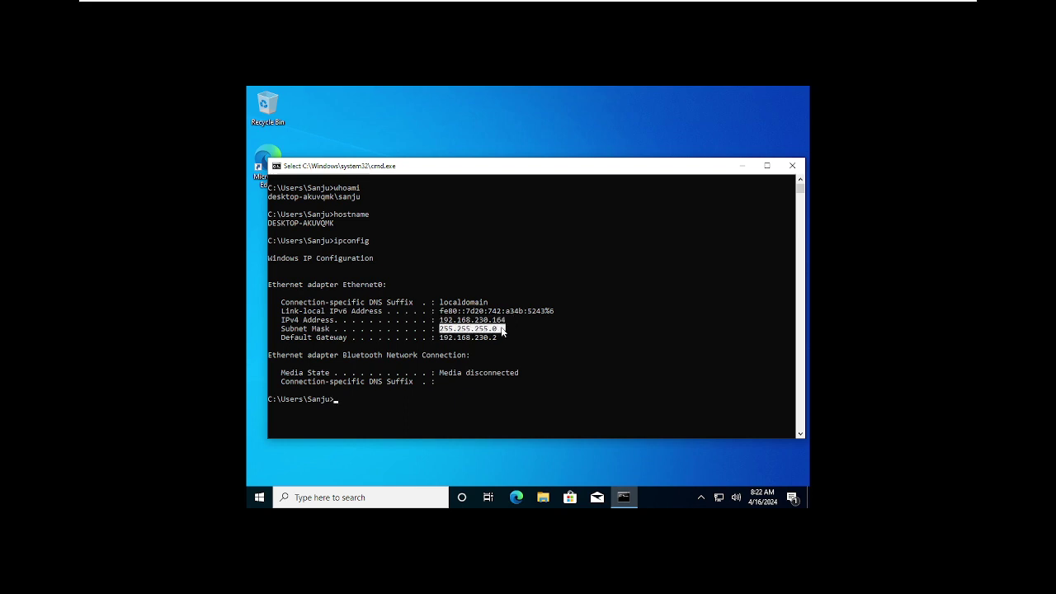
drag(436, 337, 498, 339)
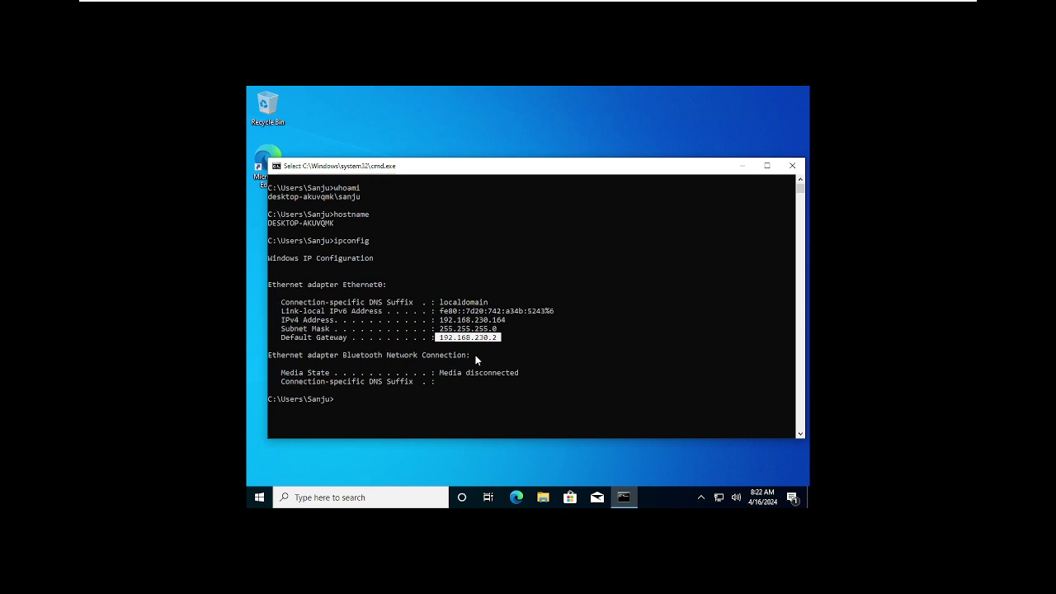
click(529, 295)
click(792, 166)
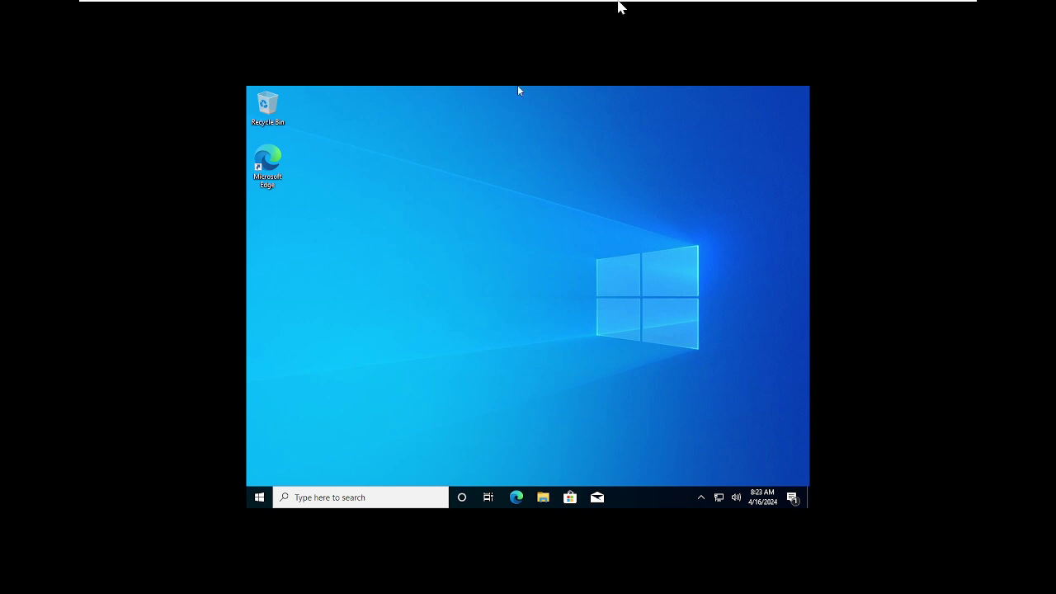
Step: Check Computer01's setup progress from the full-screen toolbar, then return to W10
mouse_move(618, 2)
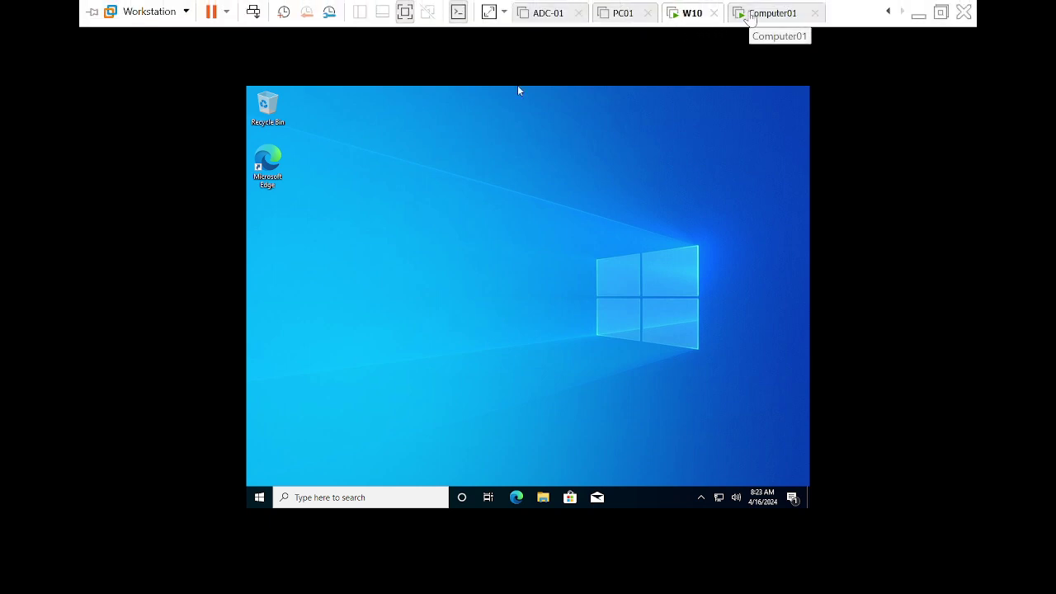
click(750, 16)
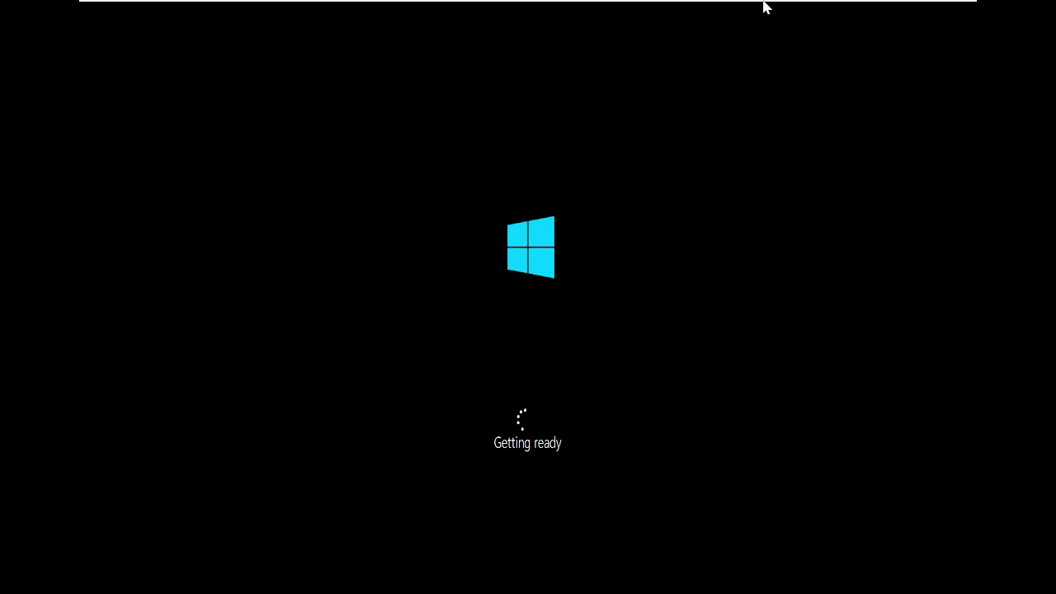
mouse_move(762, 4)
click(684, 18)
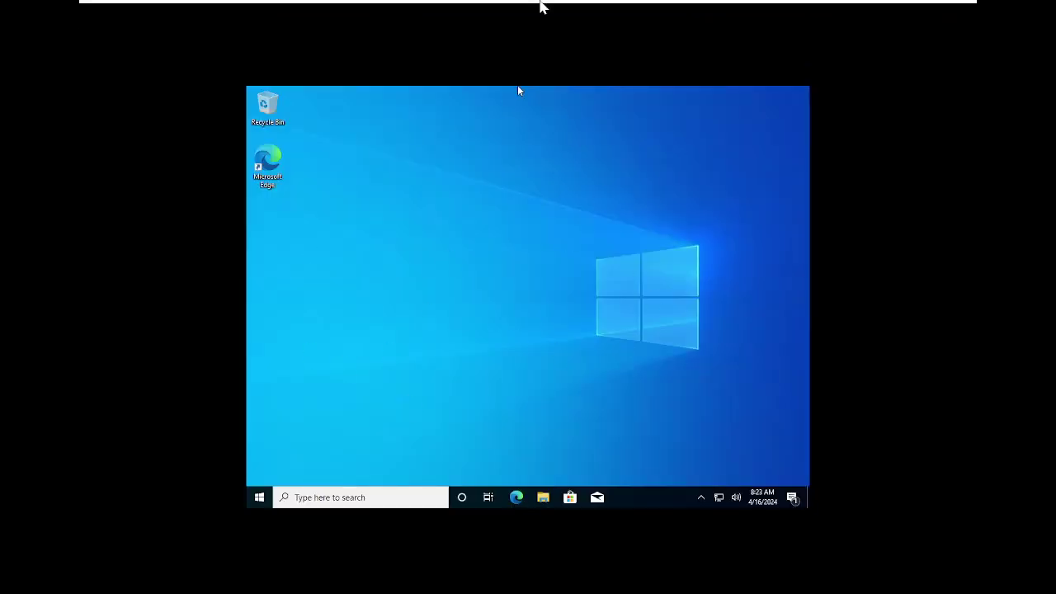
Step: Minimize the full-screen VMware view and bring OBS Studio to the front
mouse_move(542, 4)
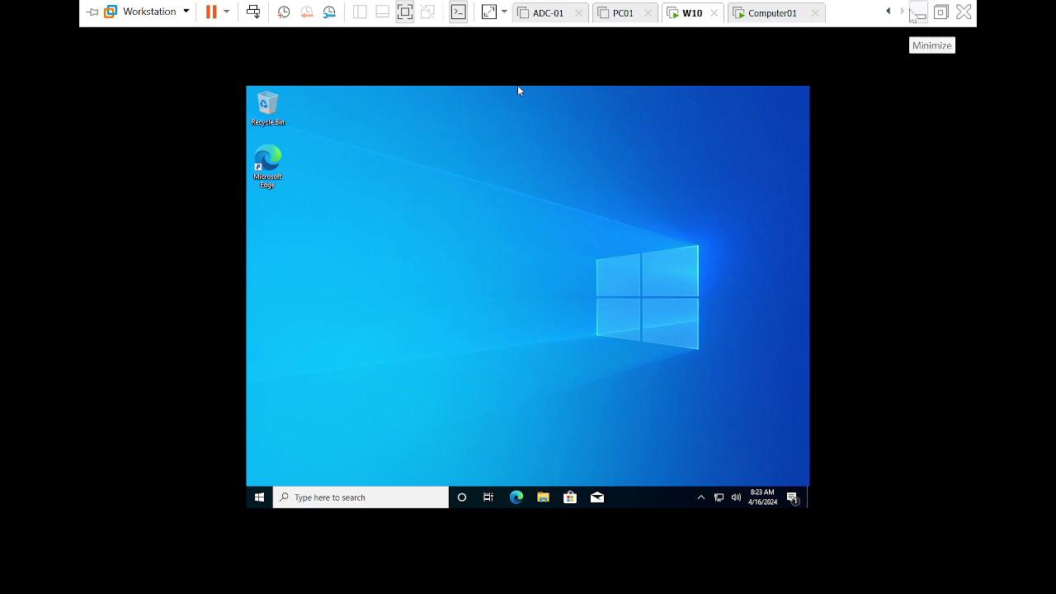
click(917, 13)
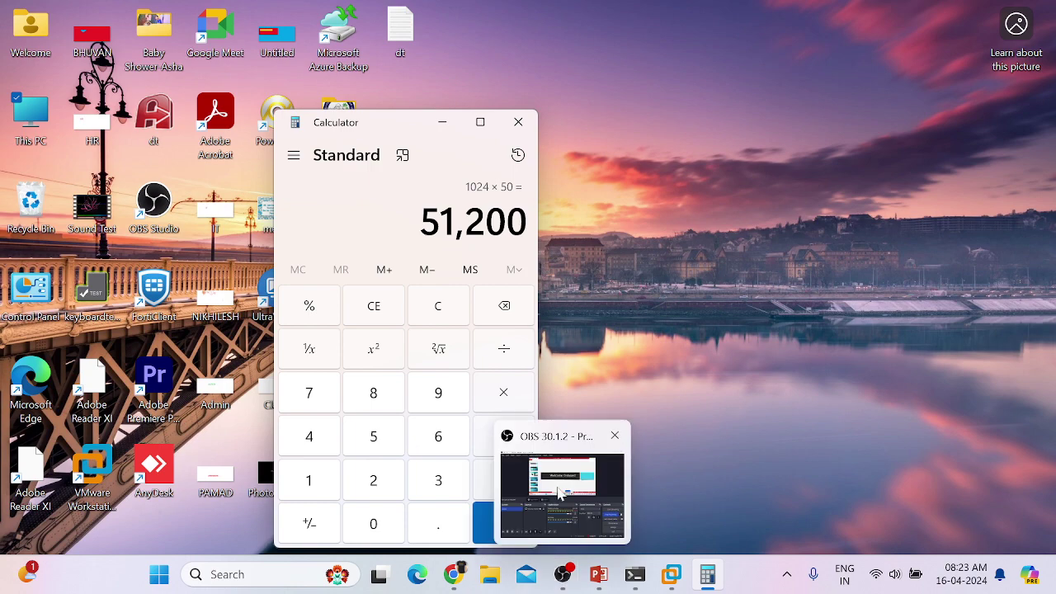
click(559, 490)
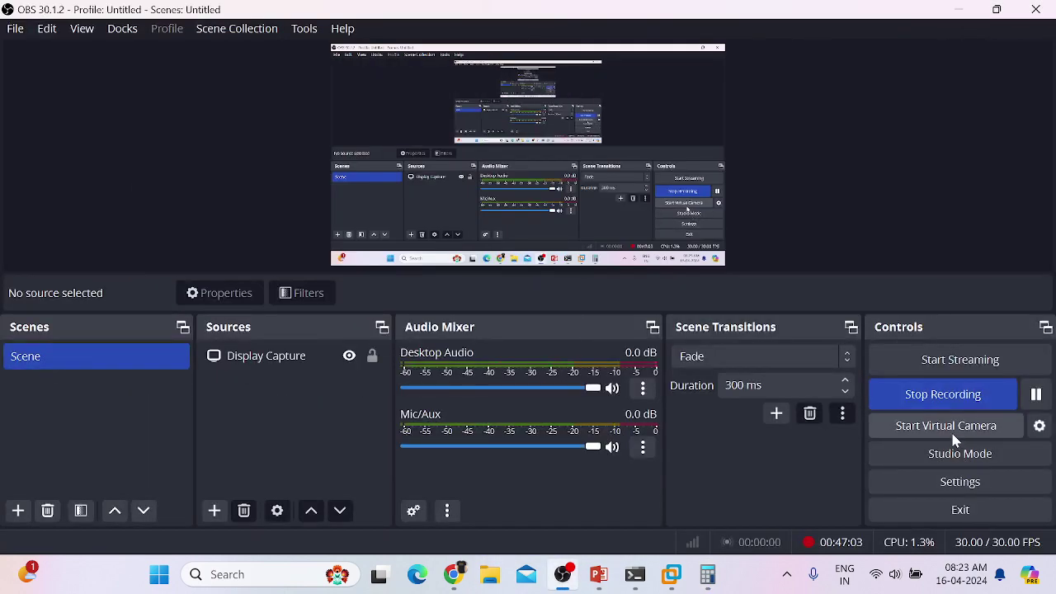